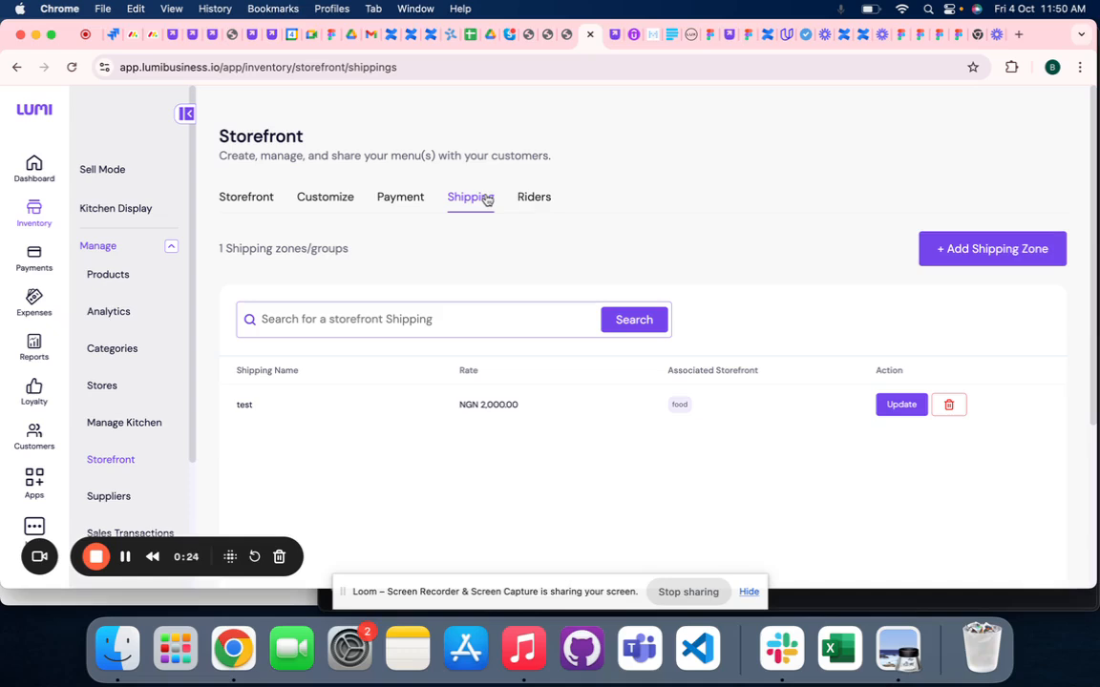
# - View the dispatch riders list, and return to the storefront's shipping zones
pyautogui.click(540, 202)
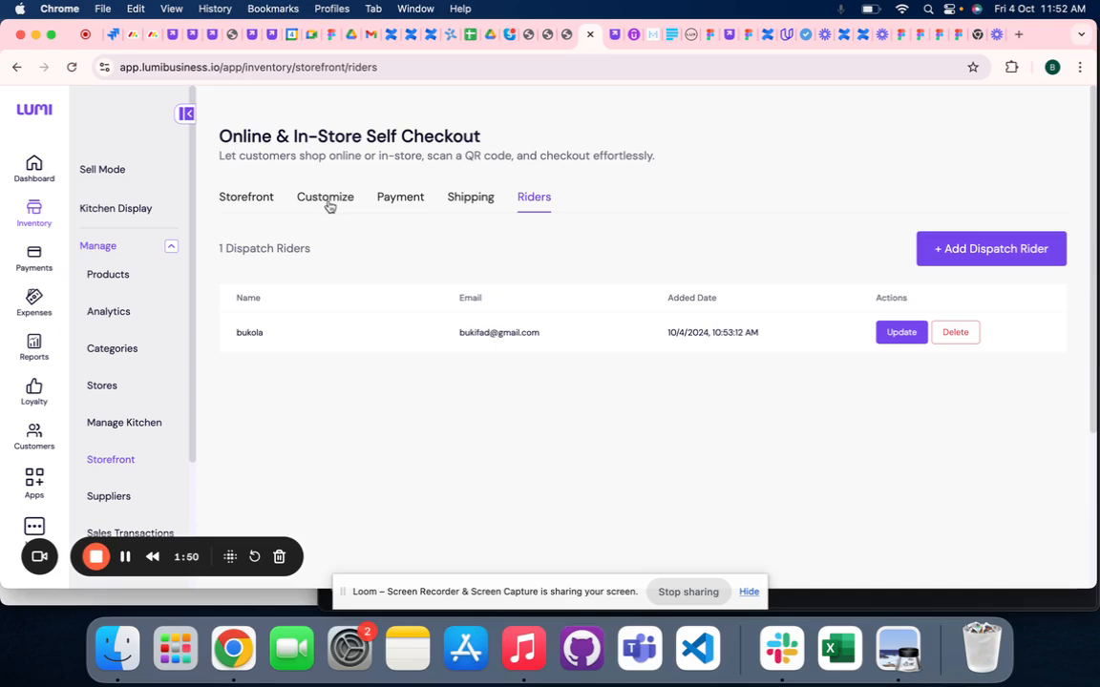
pyautogui.click(469, 204)
pyautogui.scroll(-1, 484, 252)
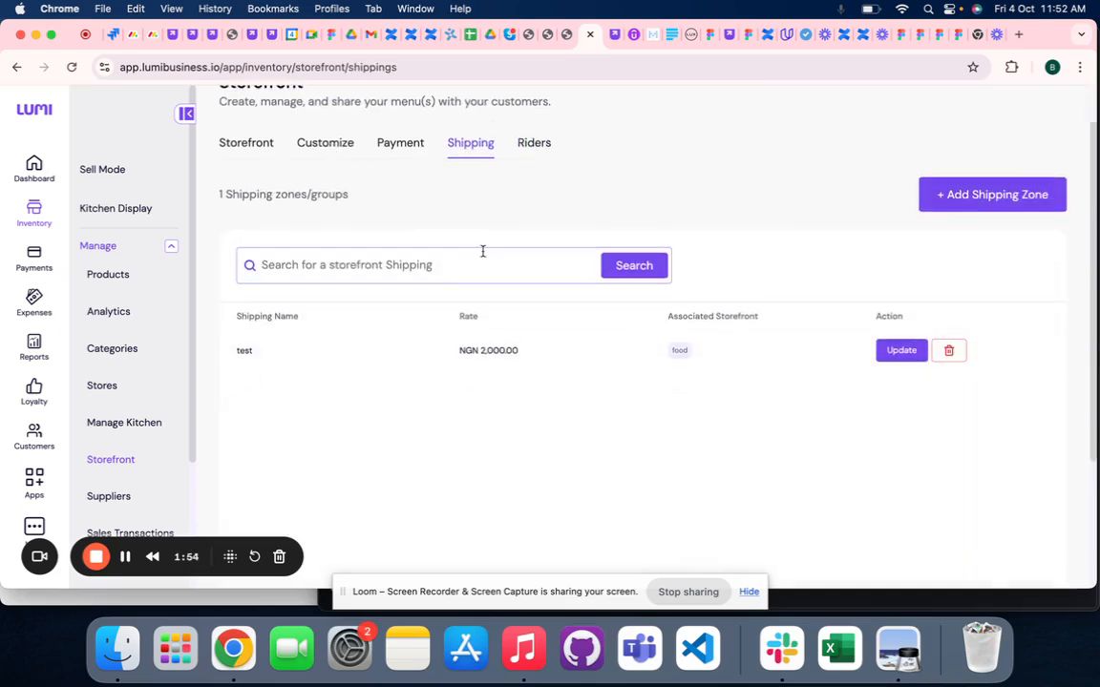
pyautogui.scroll(1, 483, 251)
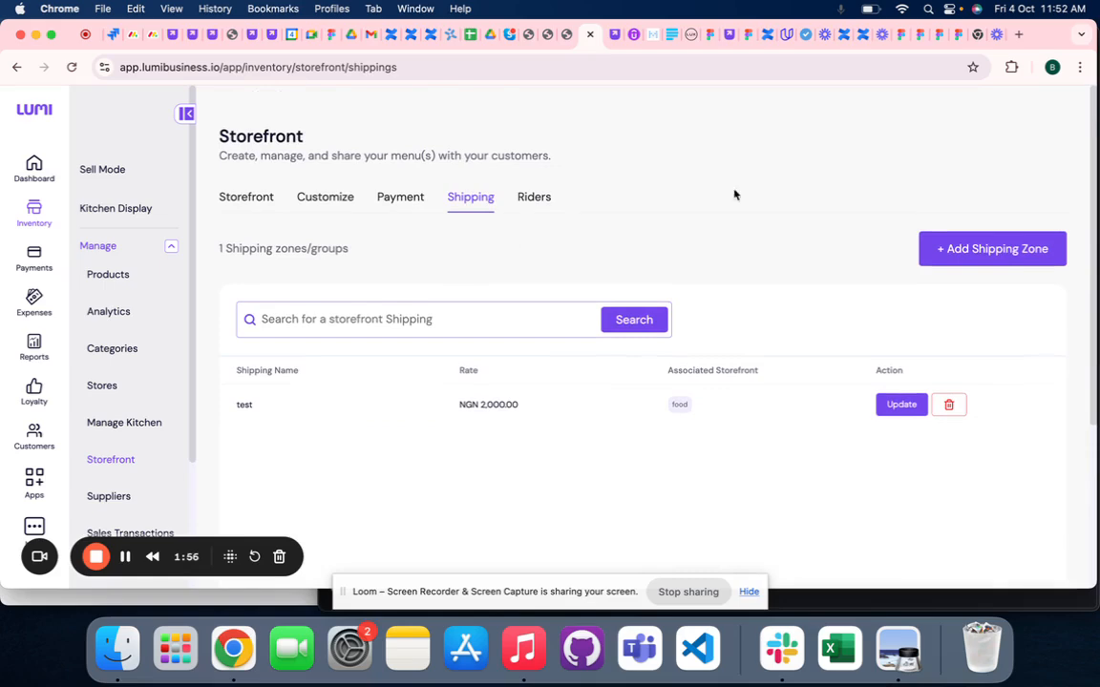
# - Start a new shipping zone and name it evemt
pyautogui.click(989, 246)
pyautogui.scroll(-1, 756, 275)
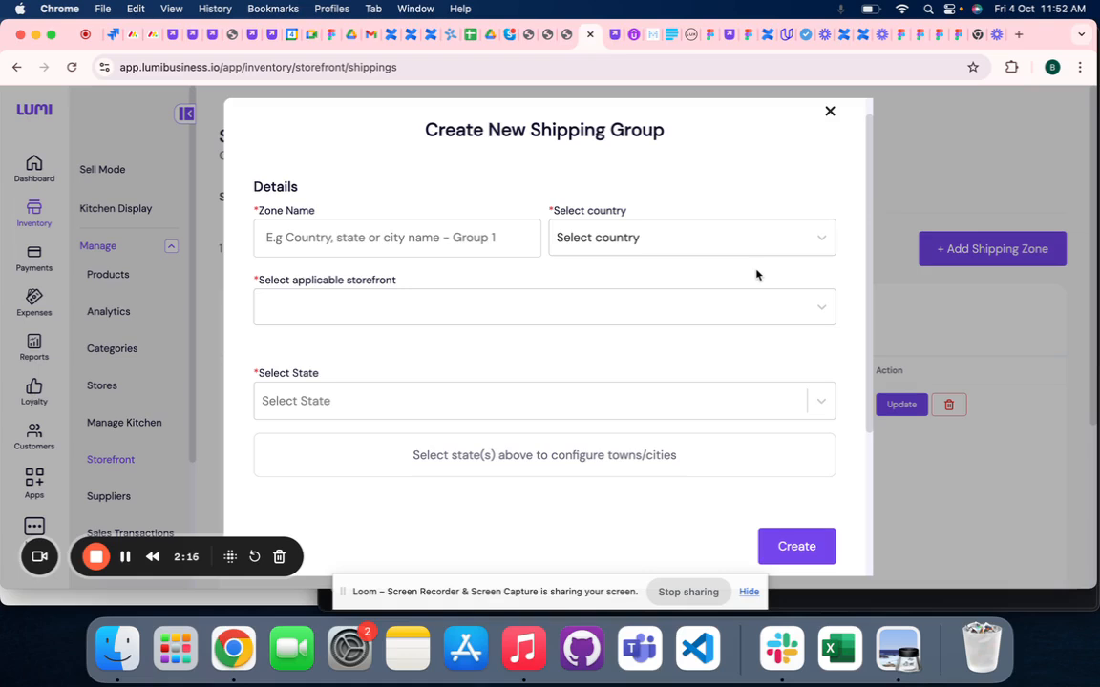
pyautogui.click(374, 236)
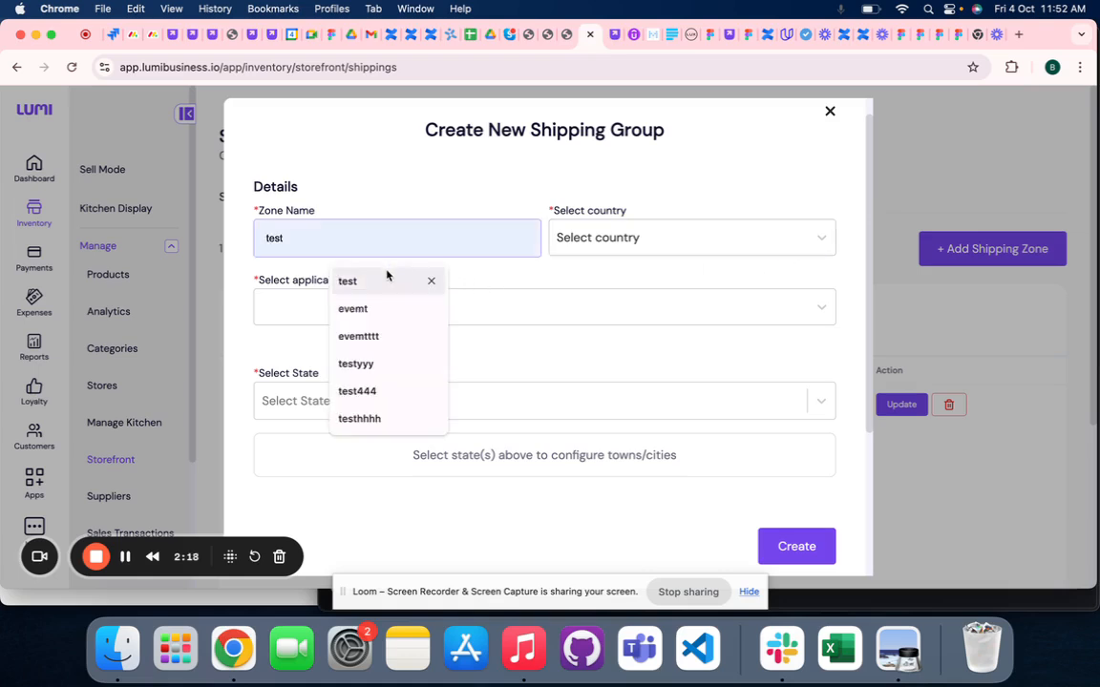
pyautogui.click(385, 309)
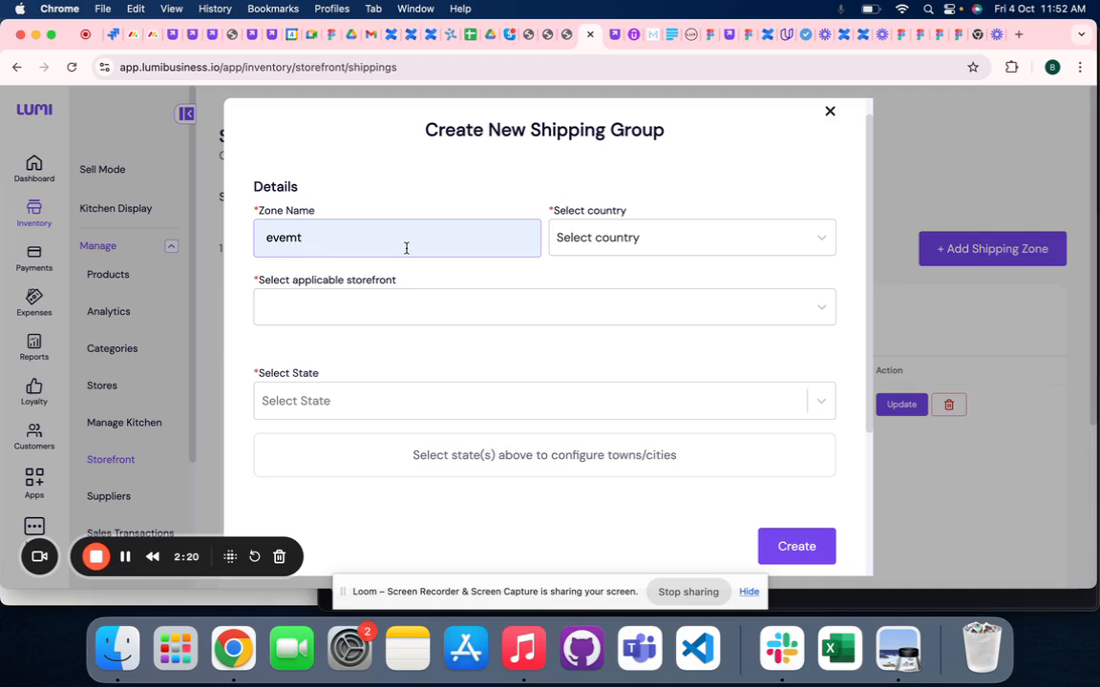
# - Set the zone's country to Nigeria and its applicable storefront to food
pyautogui.click(673, 235)
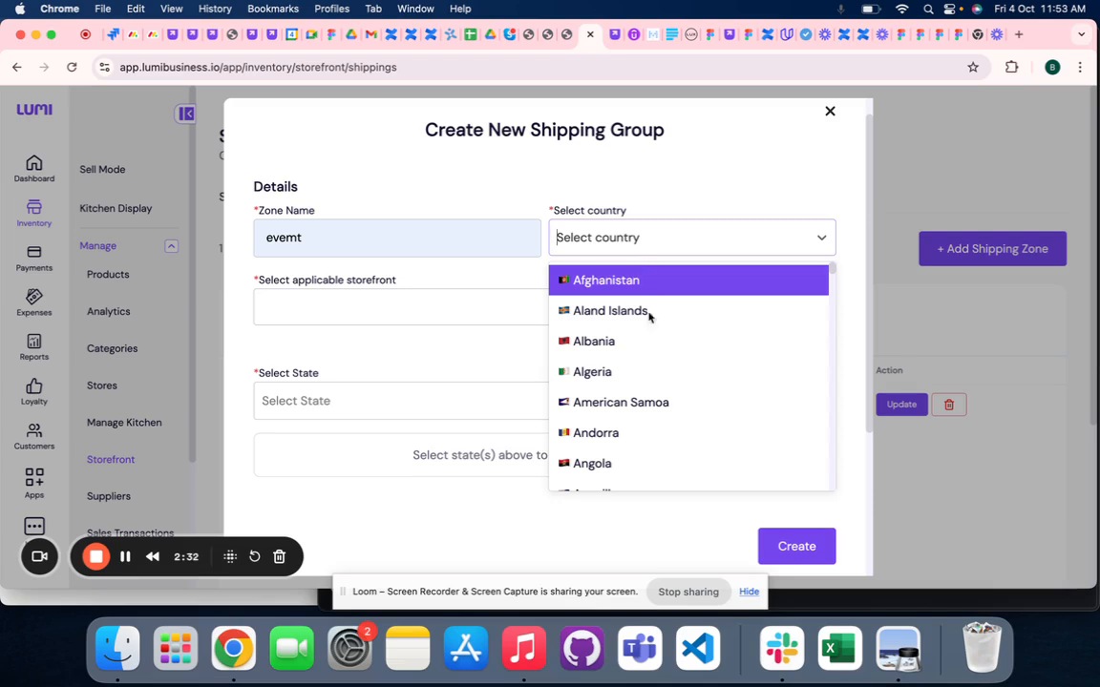
pyautogui.scroll(-3, 654, 338)
pyautogui.scroll(-5, 654, 338)
pyautogui.click(599, 238)
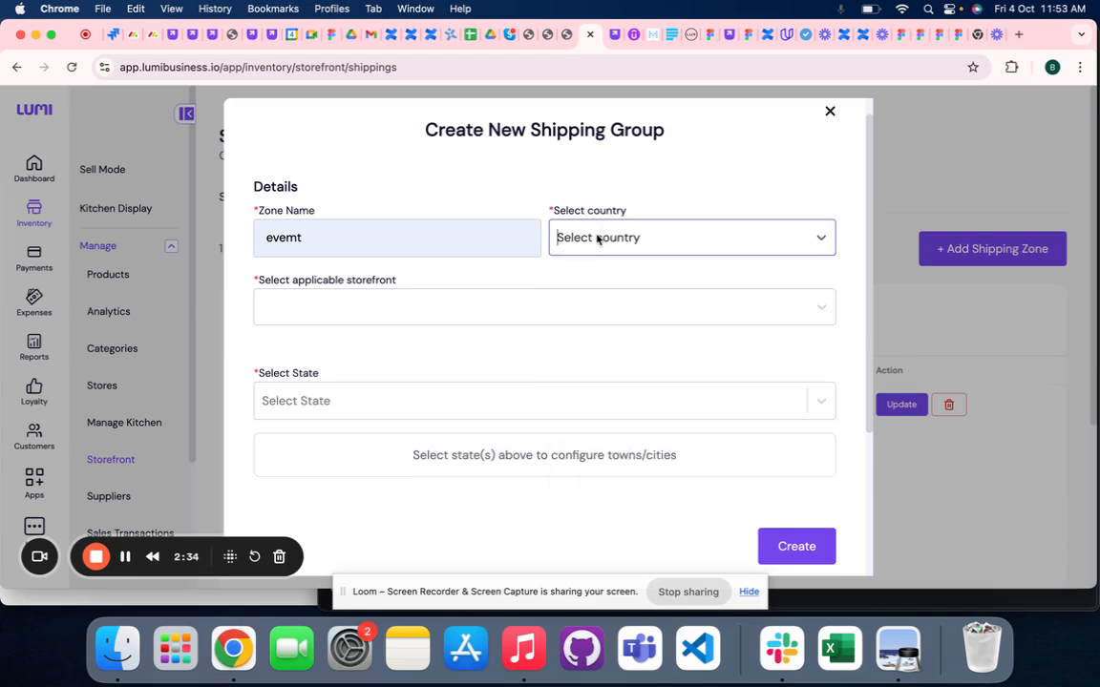
pyautogui.write('nih')
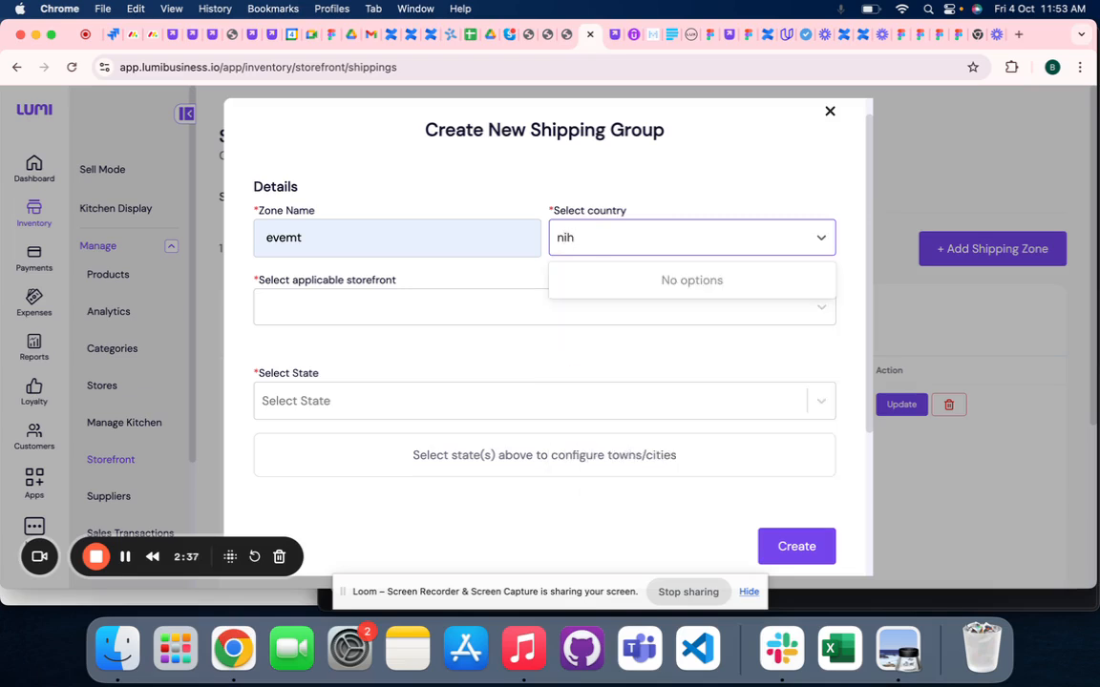
pyautogui.press('BackSpace')
pyautogui.write('g')
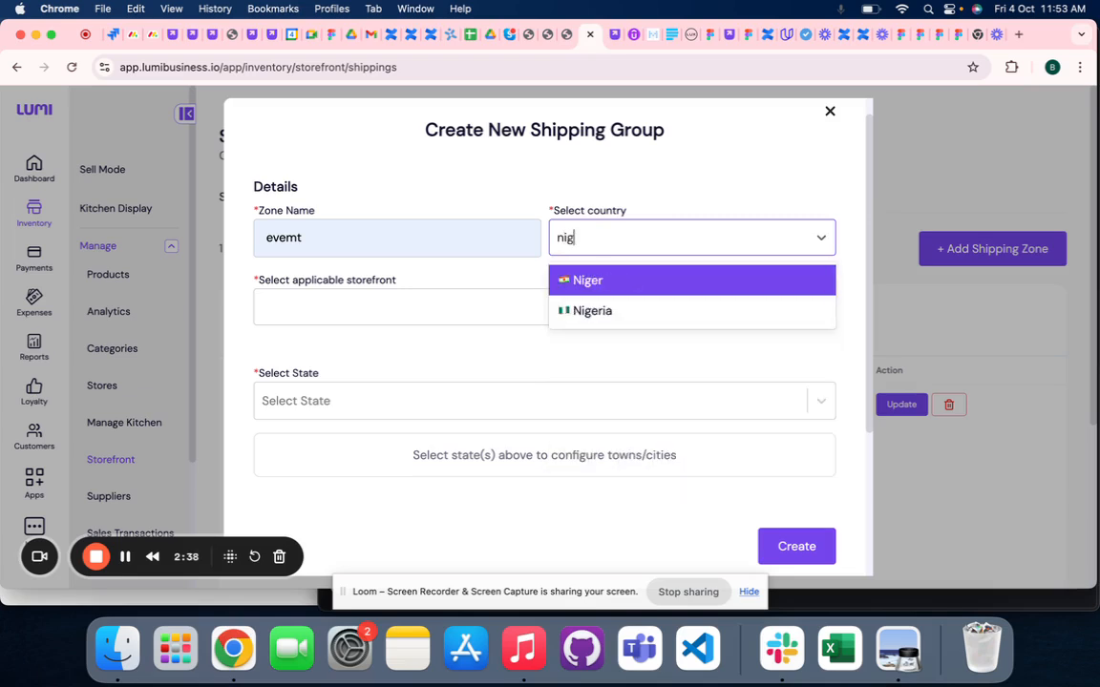
pyautogui.click(602, 312)
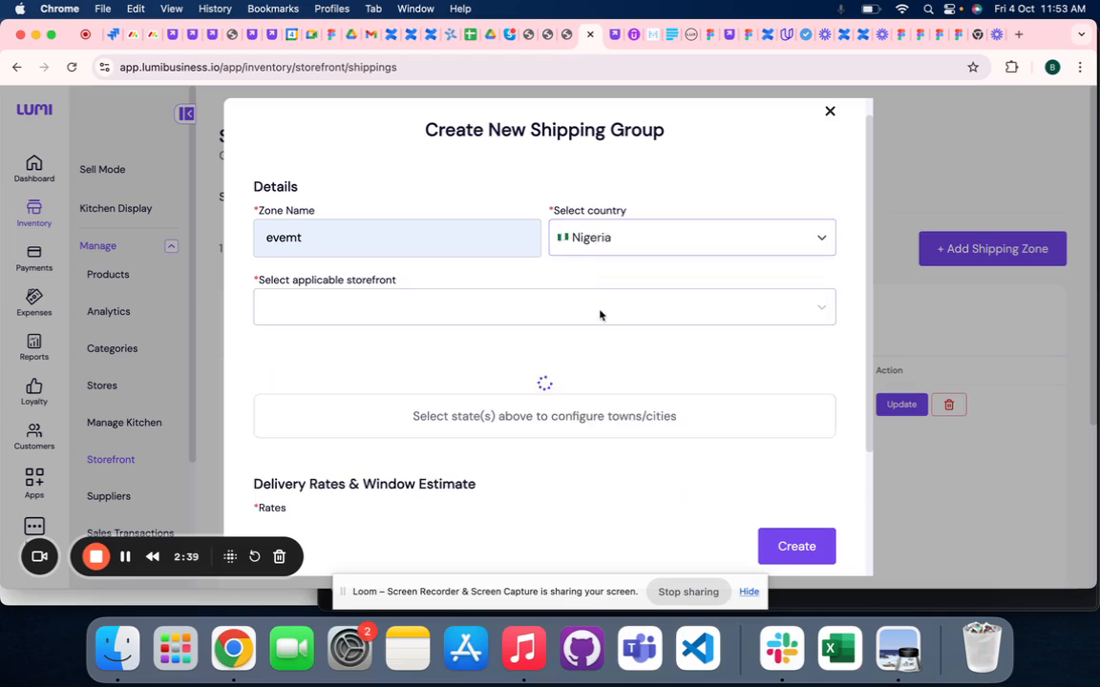
pyautogui.click(447, 312)
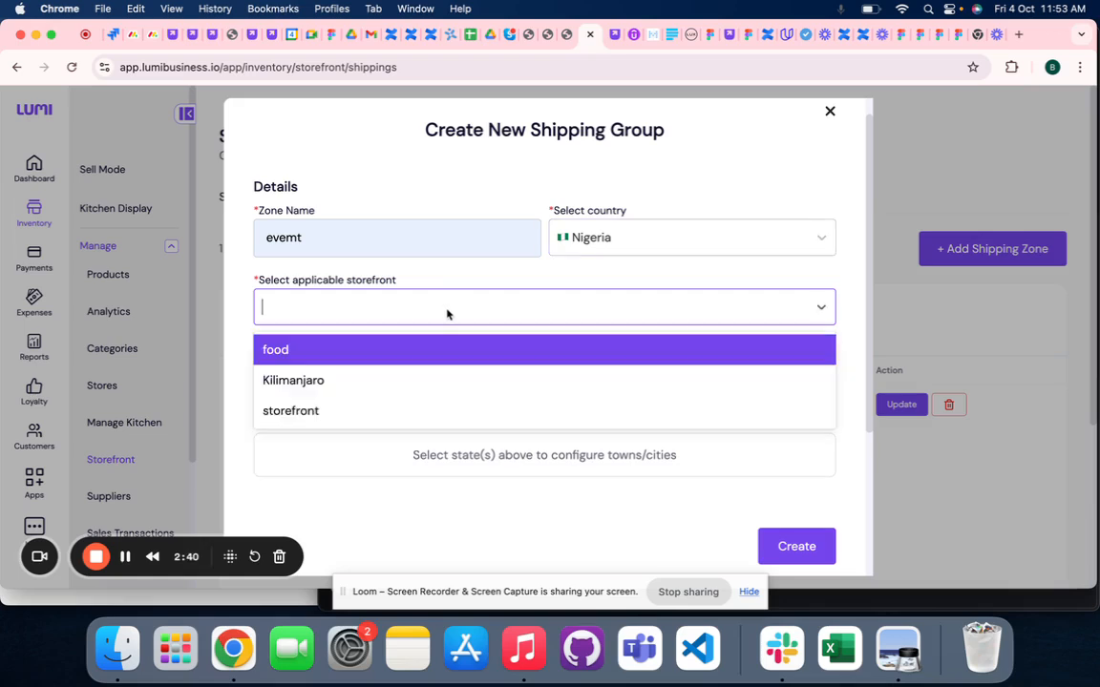
pyautogui.click(327, 357)
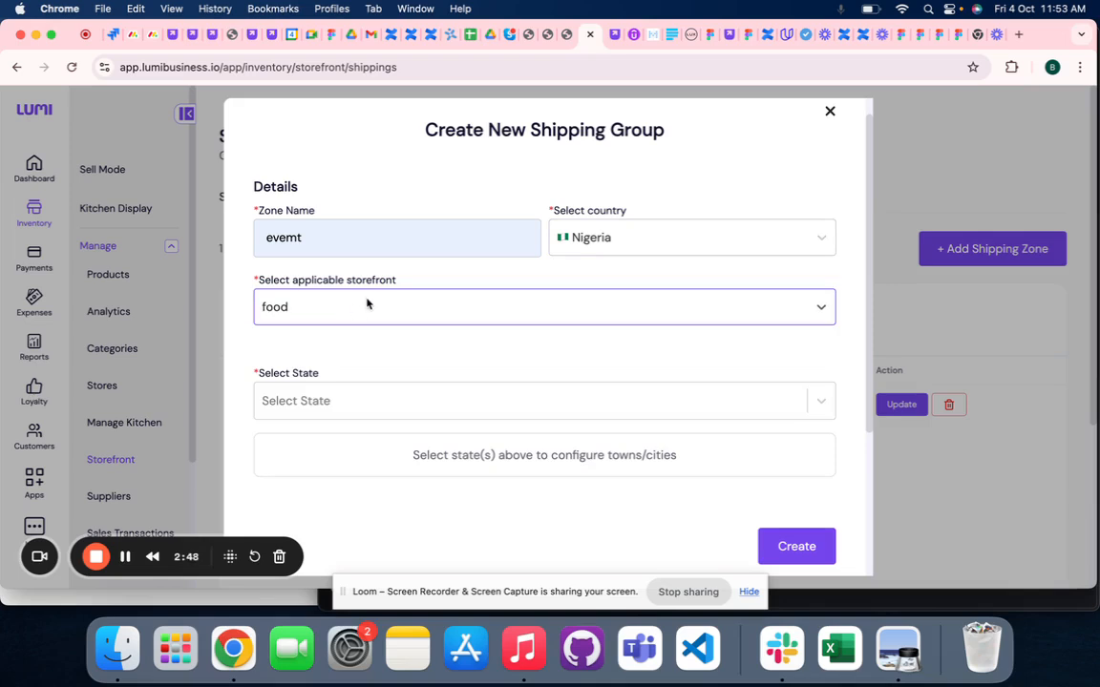
# - Select all states at once for the shipping zone
pyautogui.click(307, 396)
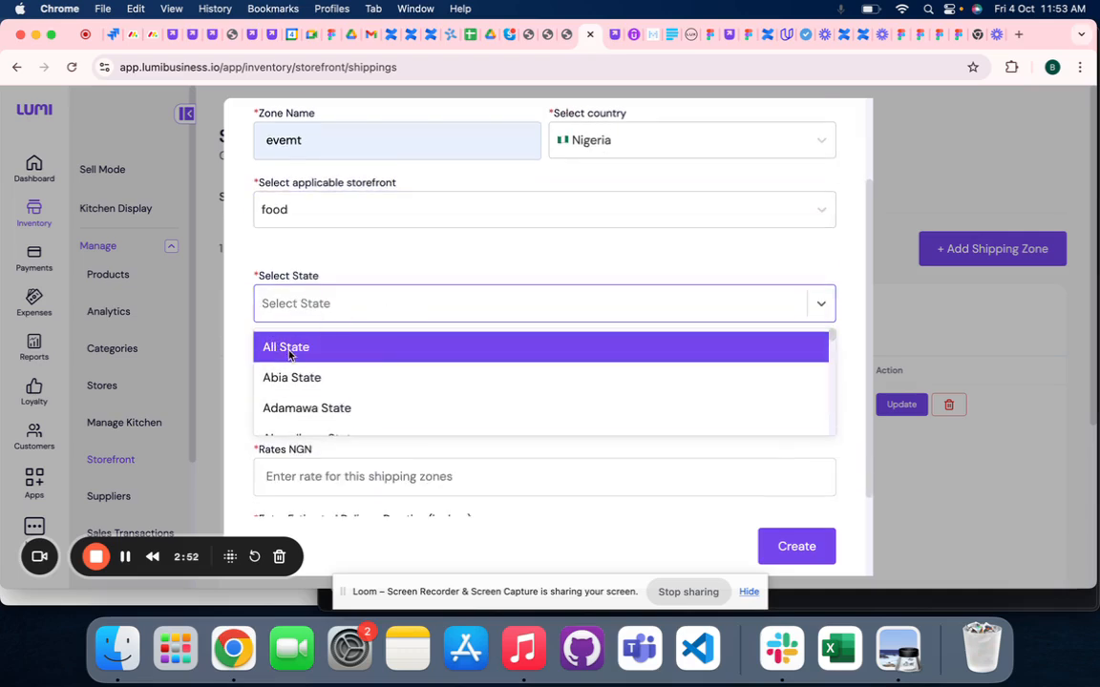
pyautogui.click(289, 349)
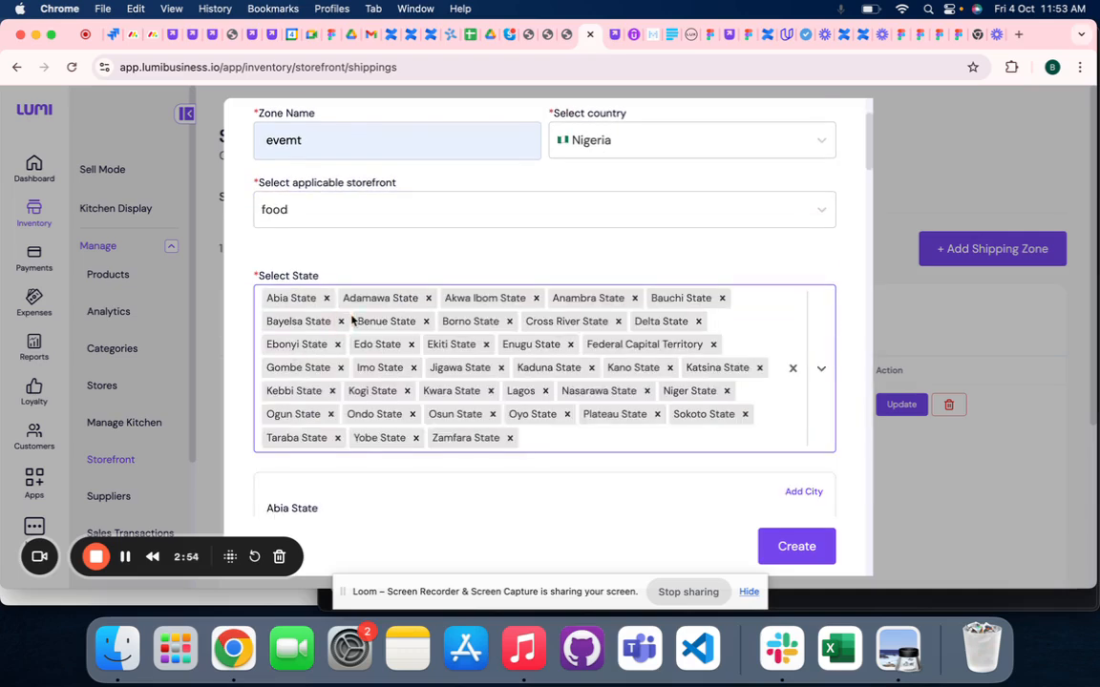
# - Examine the selected states and the city selection offered for each of them
pyautogui.scroll(-1, 352, 321)
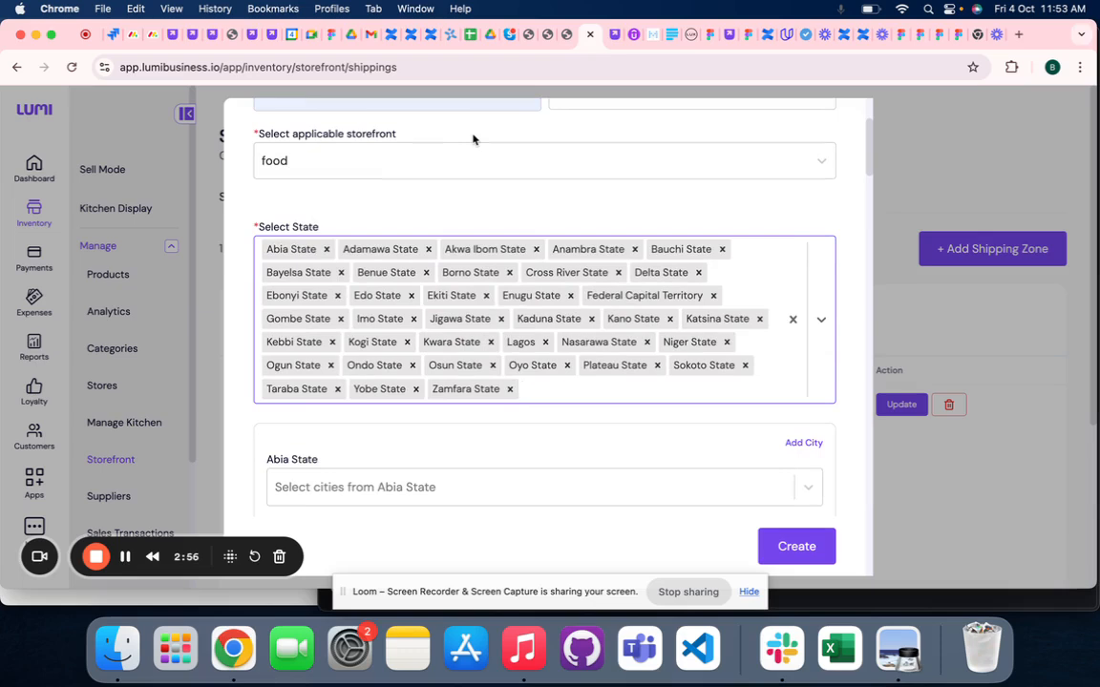
pyautogui.scroll(-2, 496, 270)
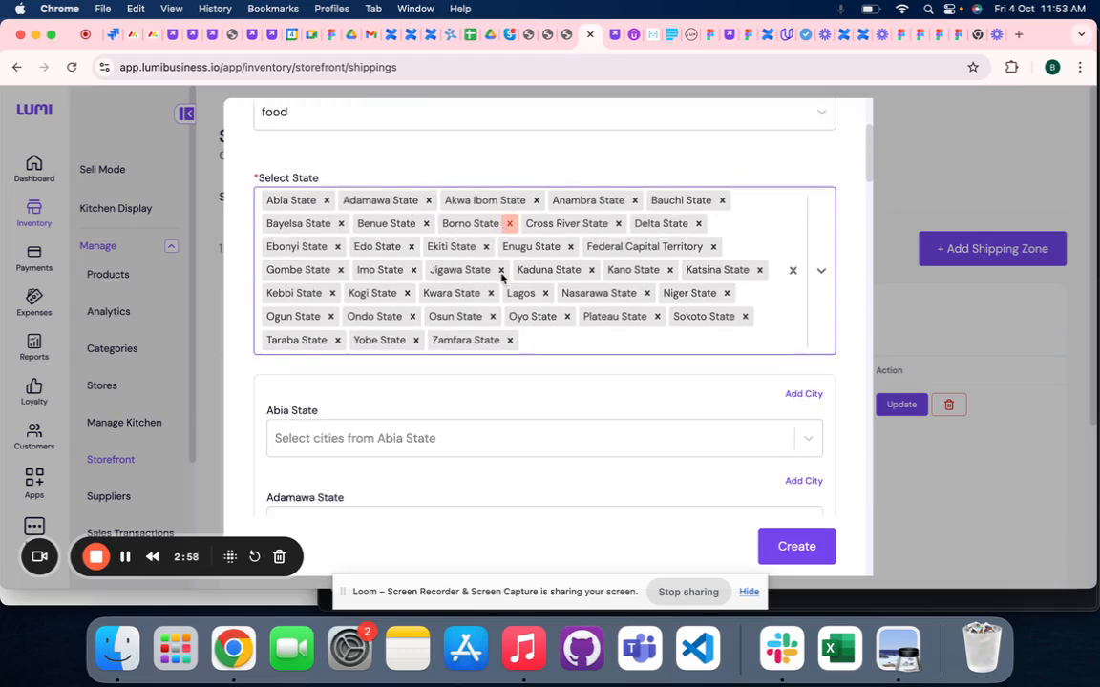
pyautogui.scroll(-1, 554, 334)
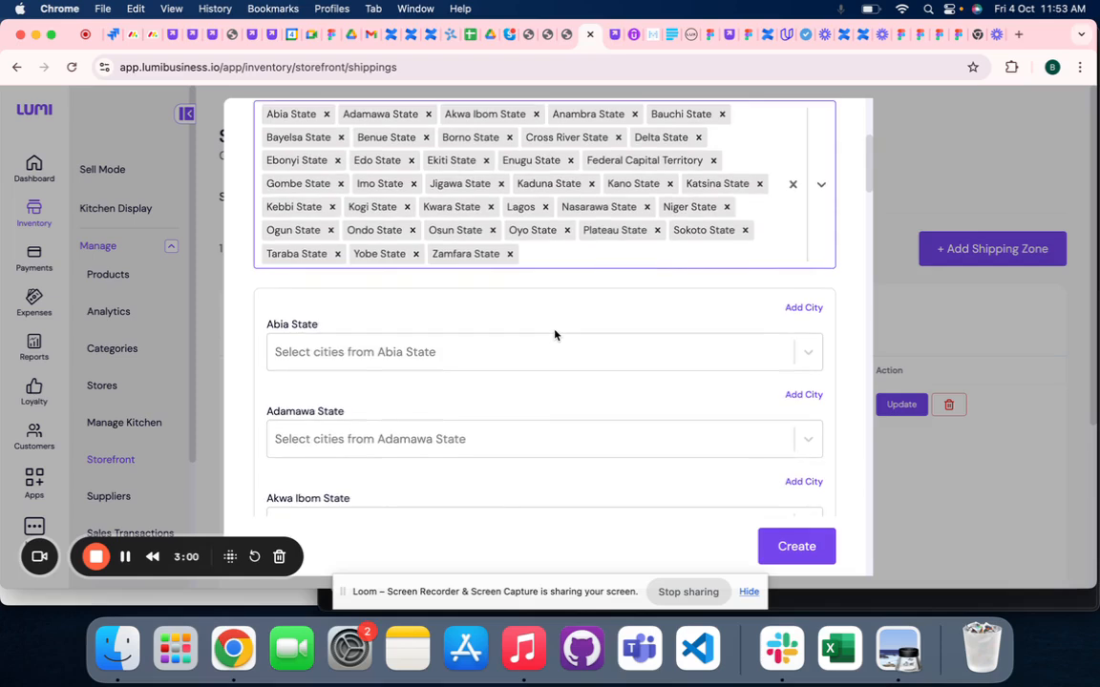
pyautogui.scroll(-1, 404, 354)
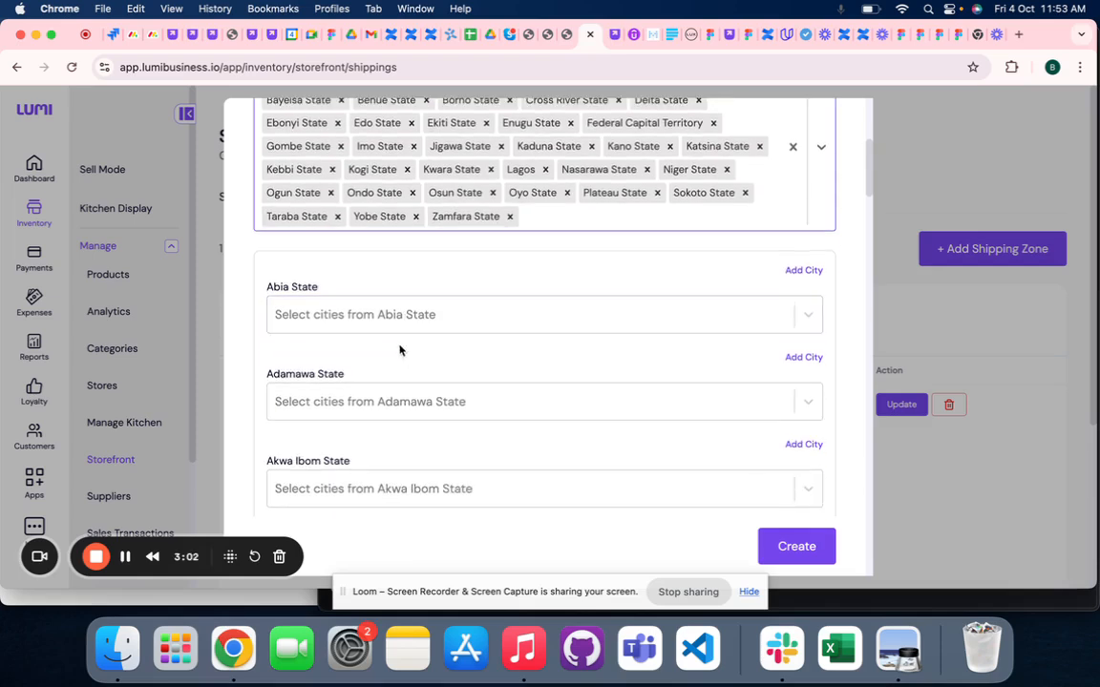
pyautogui.scroll(-2, 369, 324)
pyautogui.scroll(-4, 368, 325)
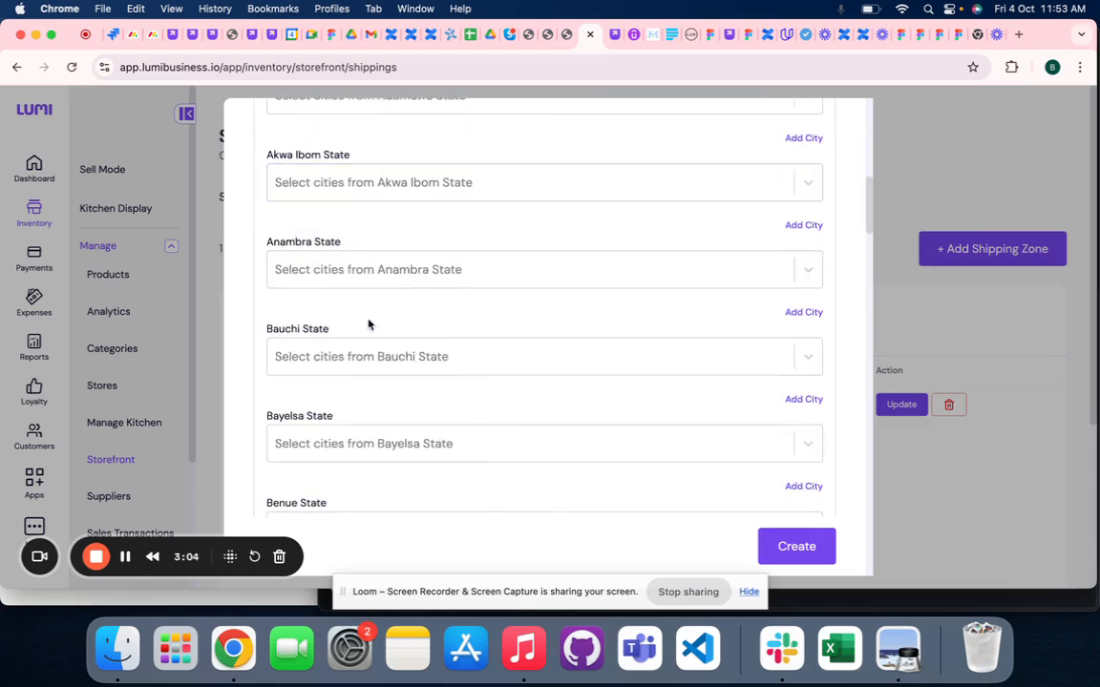
pyautogui.scroll(-2, 369, 325)
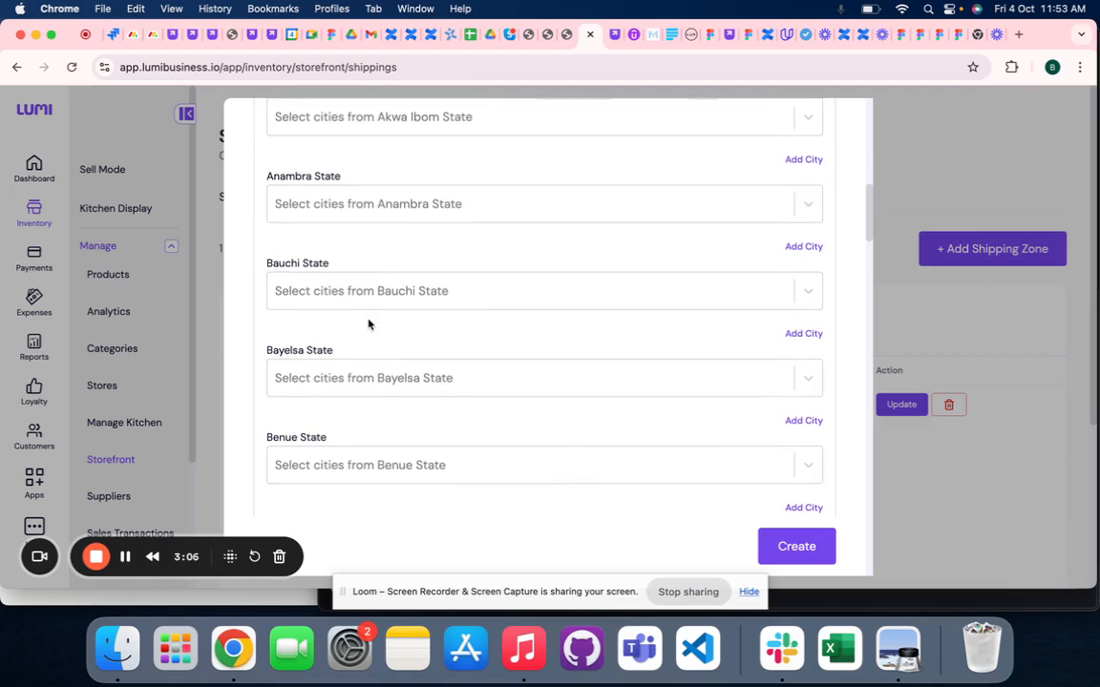
pyautogui.scroll(-1, 368, 325)
pyautogui.scroll(-1, 369, 324)
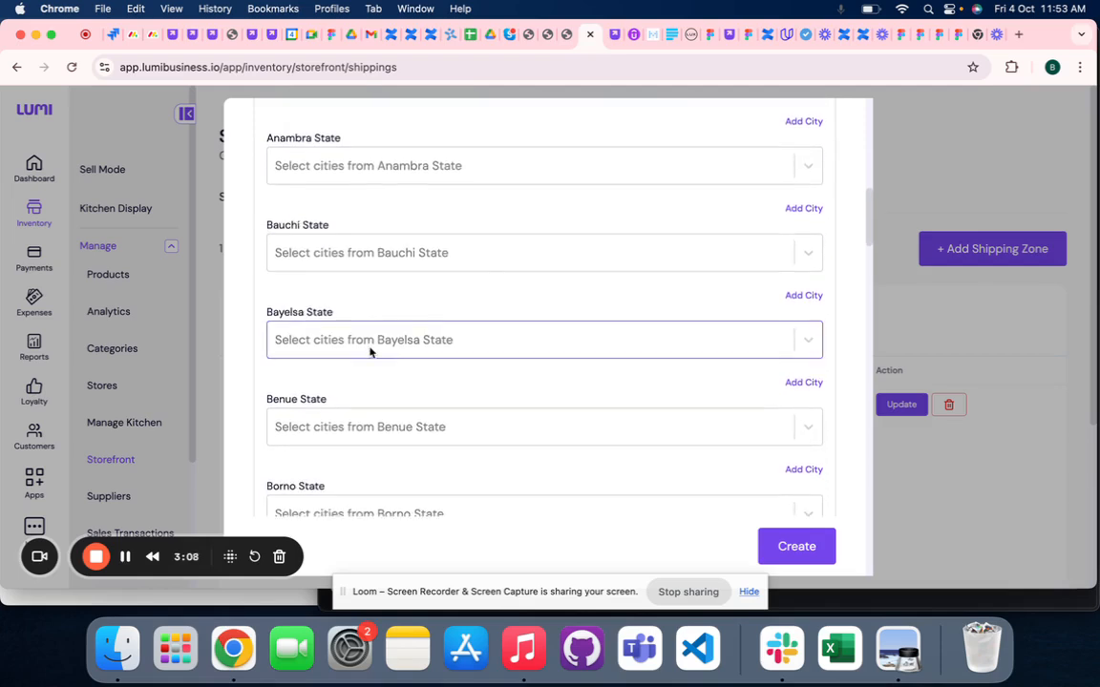
pyautogui.scroll(-7, 370, 351)
pyautogui.scroll(-7, 327, 417)
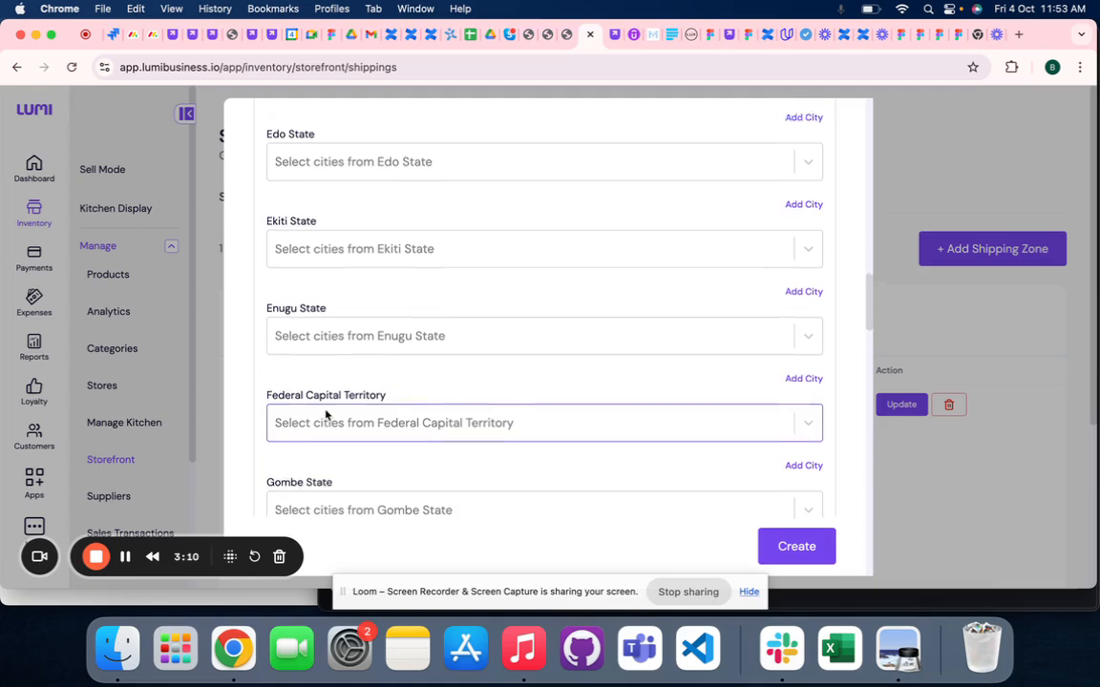
pyautogui.scroll(20, 326, 415)
pyautogui.scroll(4, 327, 417)
pyautogui.scroll(-2, 326, 417)
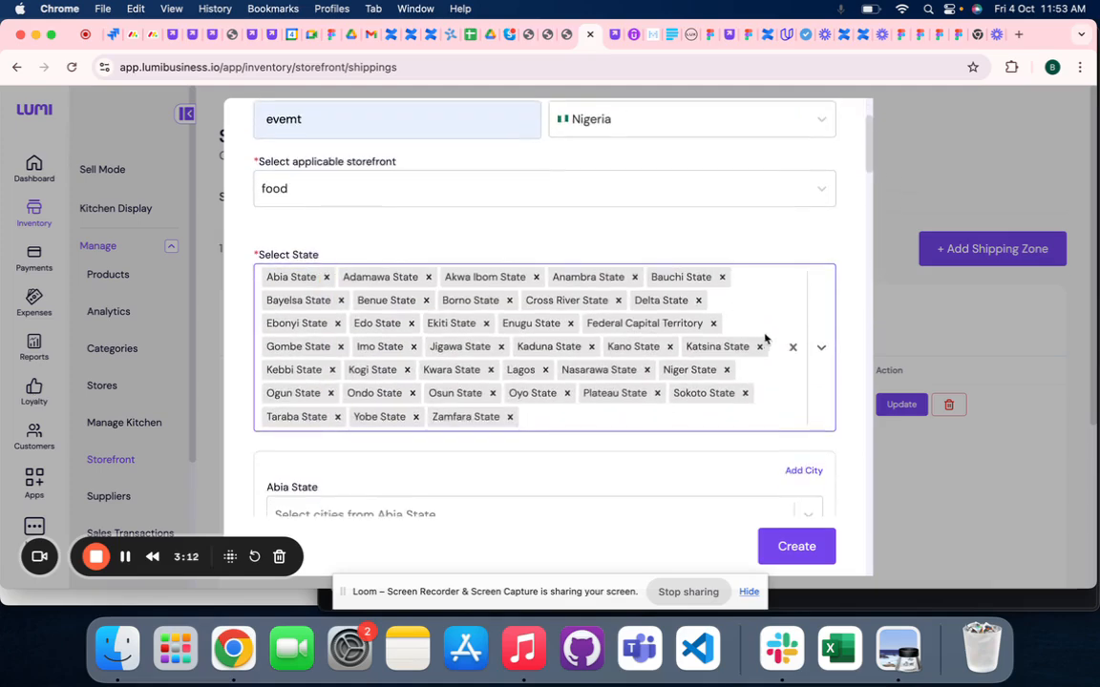
# - Clear the zone's state selection and choose only Lagos
pyautogui.click(790, 348)
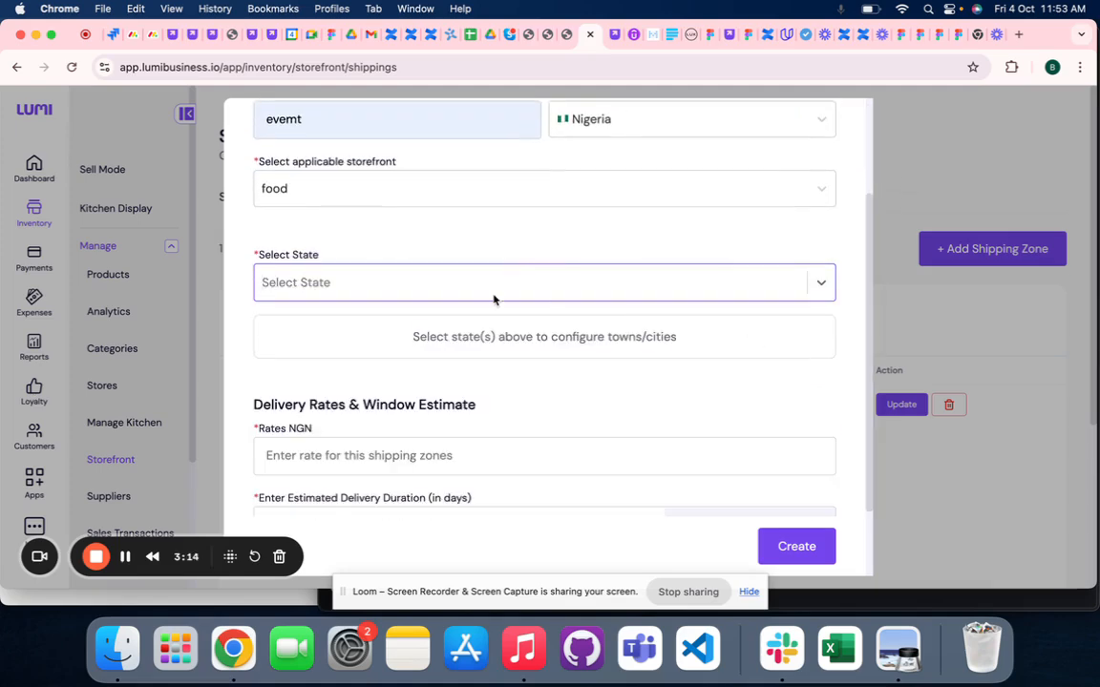
pyautogui.click(425, 277)
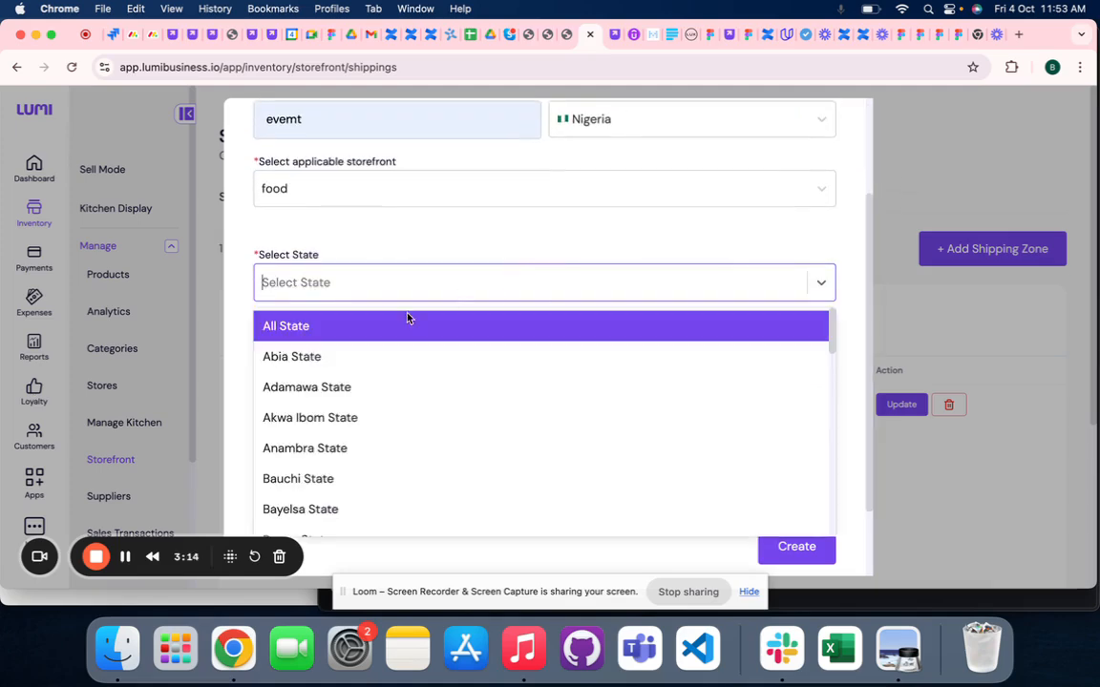
pyautogui.click(306, 286)
pyautogui.click(307, 285)
pyautogui.write('lag')
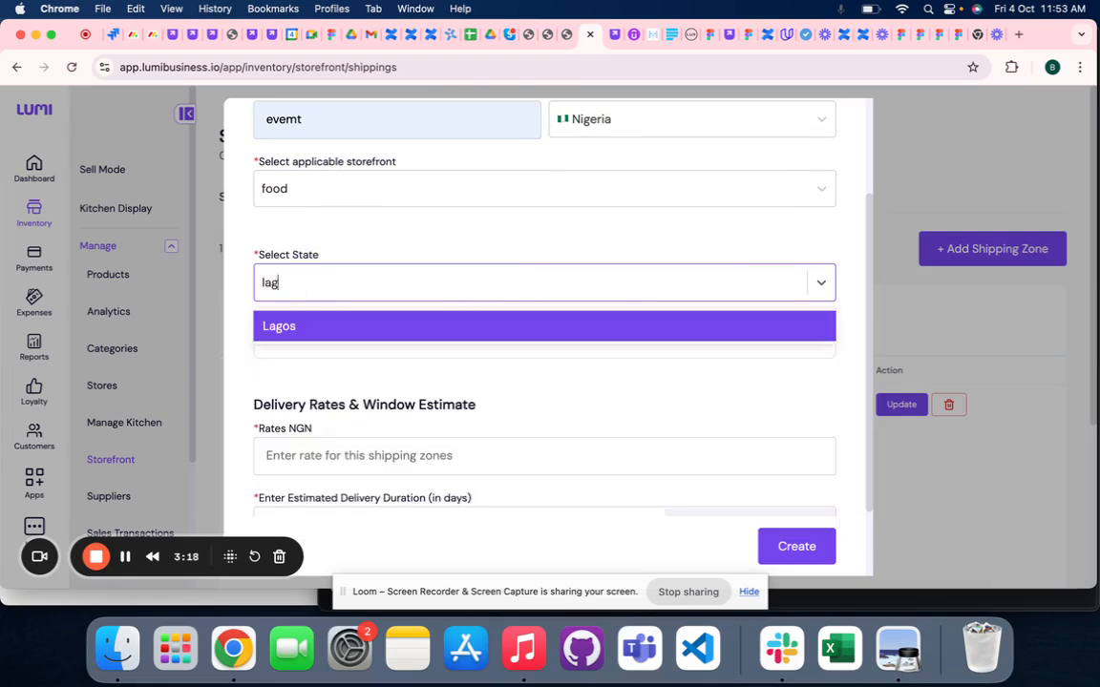
pyautogui.click(322, 326)
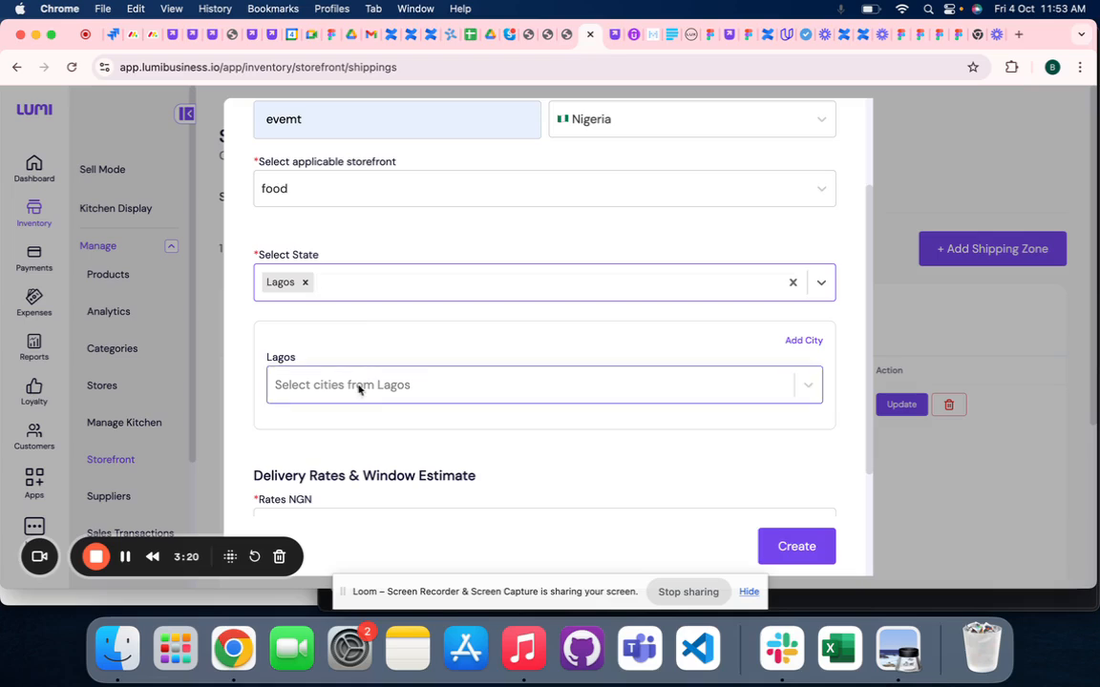
# - Try the All Cities option for Lagos, and clear that selection
pyautogui.click(353, 386)
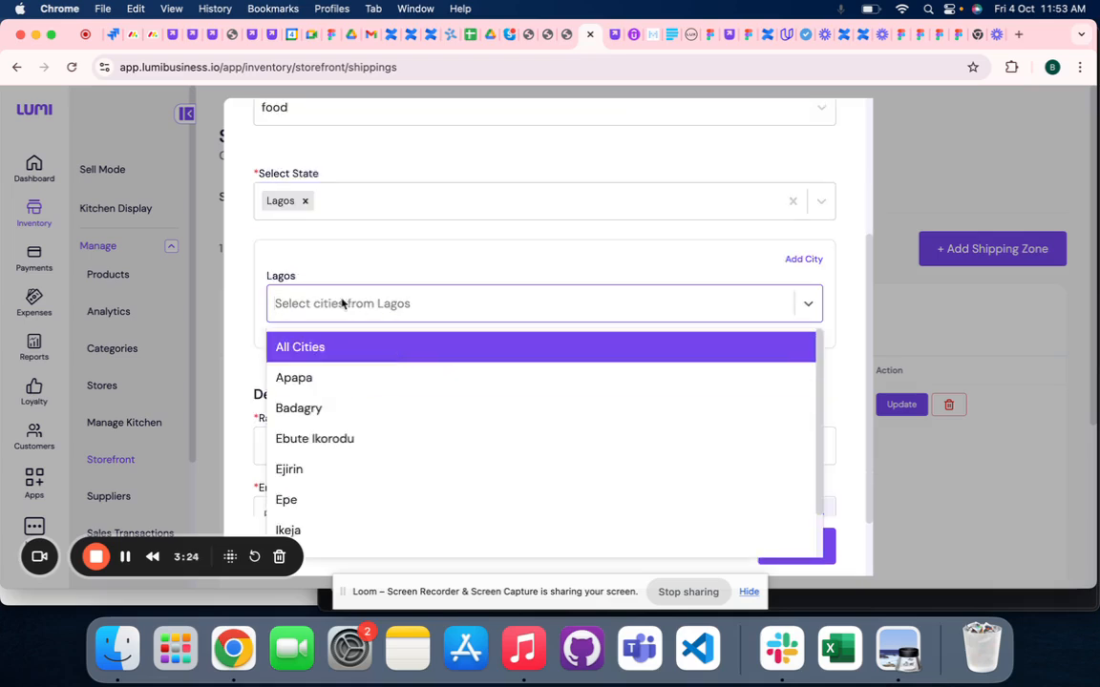
pyautogui.click(341, 349)
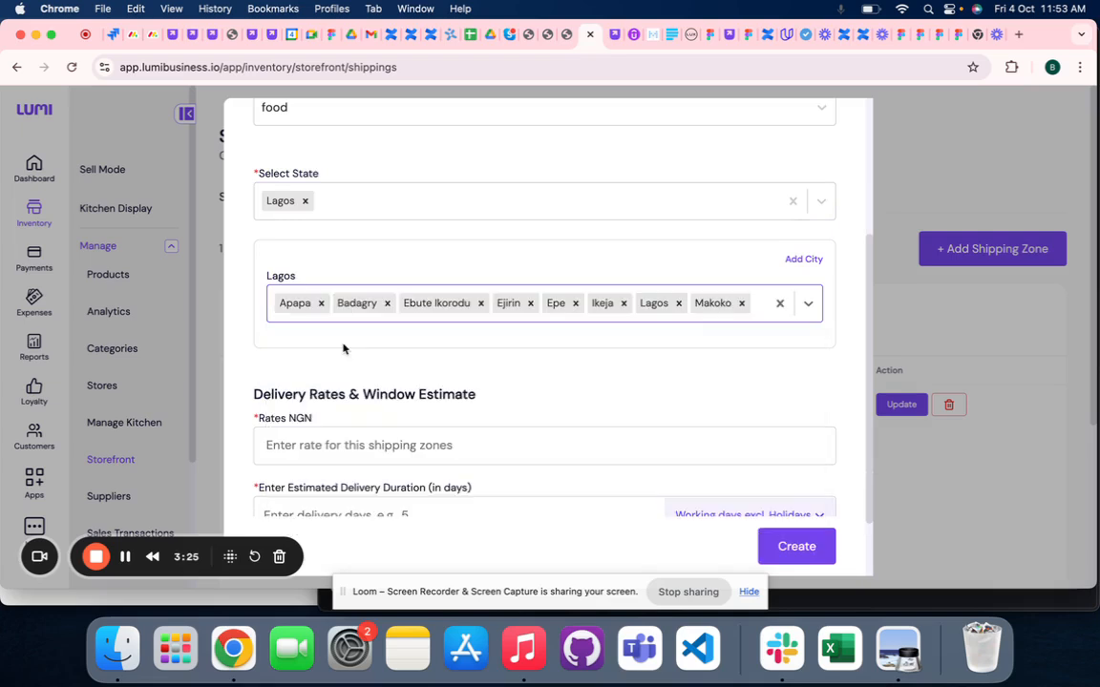
pyautogui.click(779, 304)
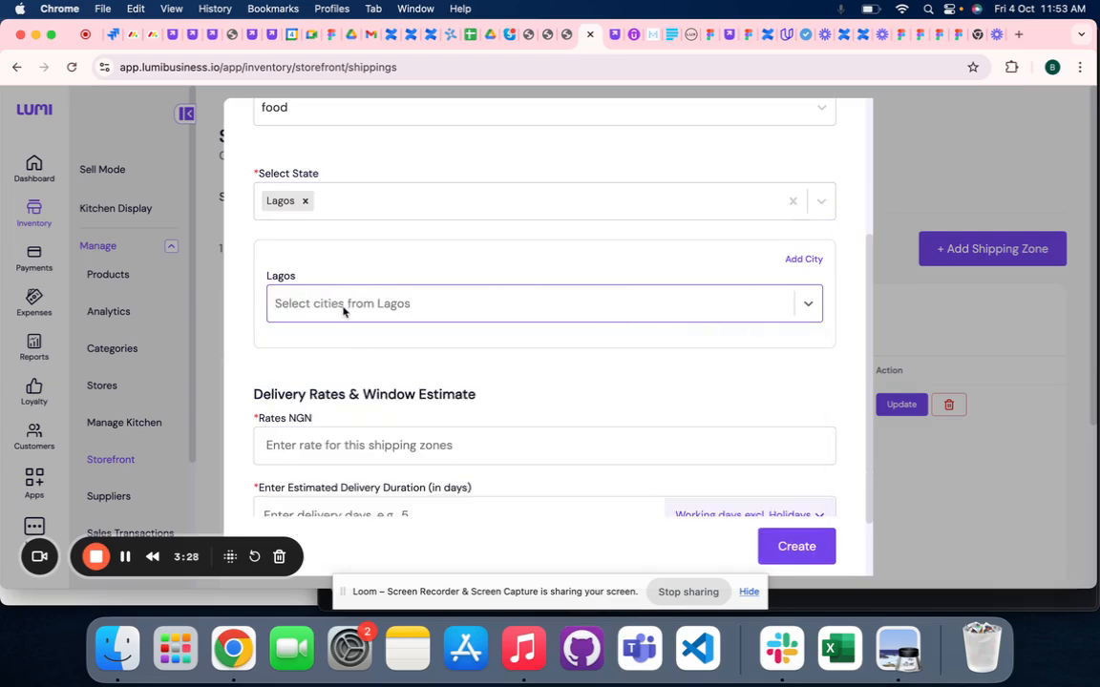
# - Add the cities Apapa, Badagry and Ebute Ikorodu for Lagos
pyautogui.click(343, 305)
pyautogui.click(343, 377)
pyautogui.click(363, 381)
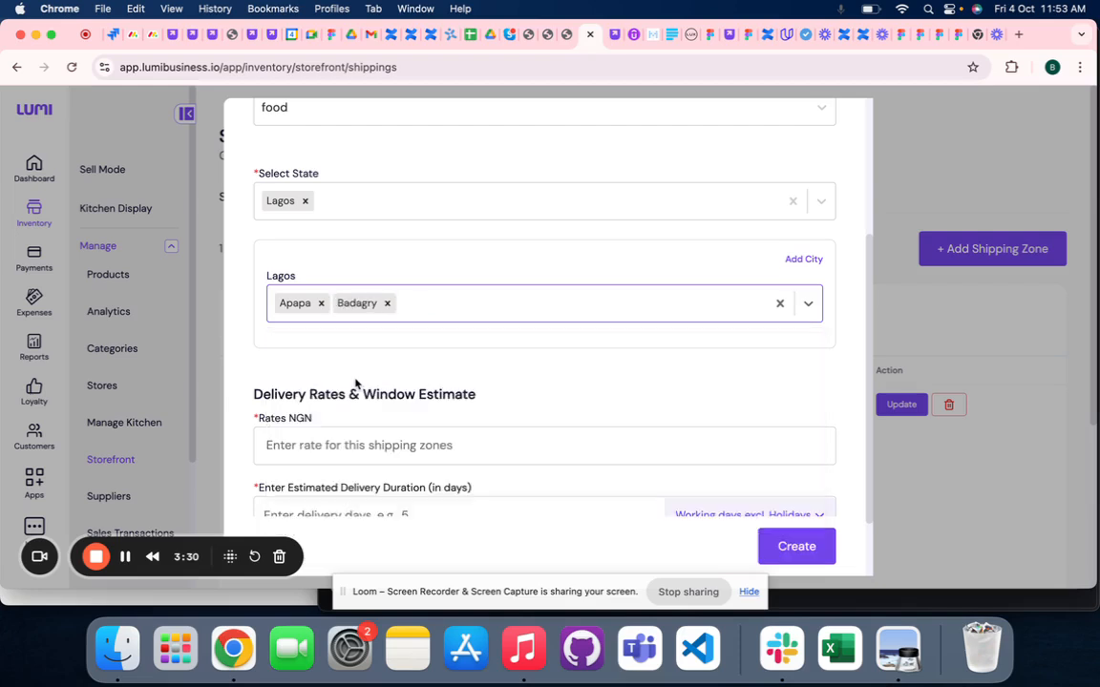
pyautogui.click(444, 307)
pyautogui.click(386, 380)
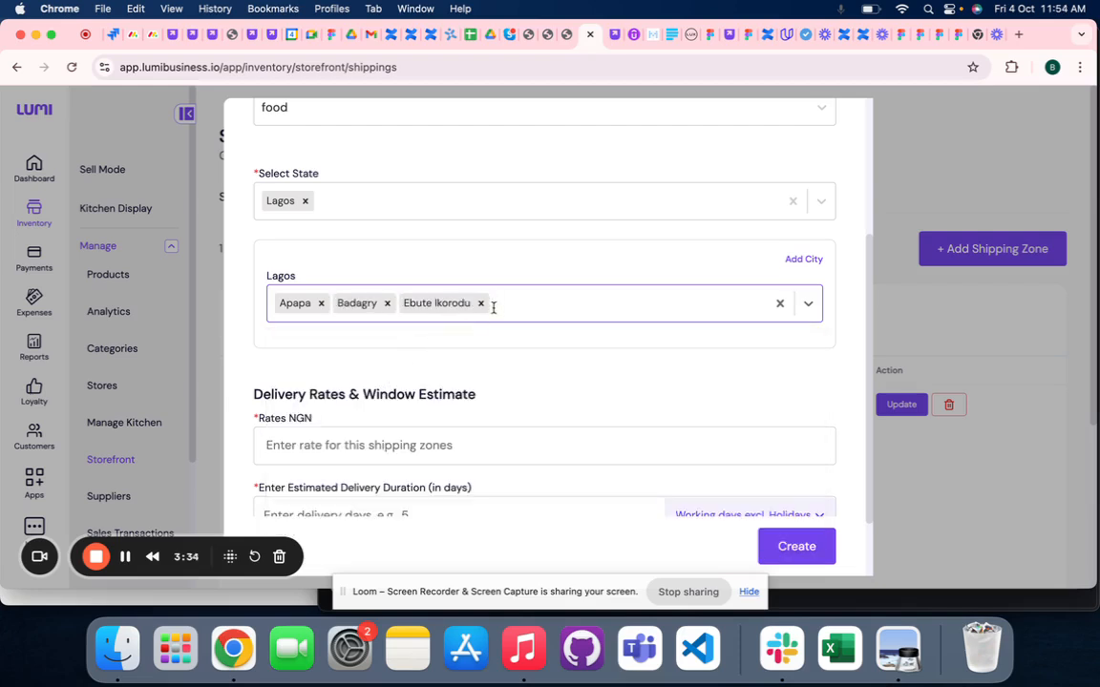
pyautogui.click(364, 457)
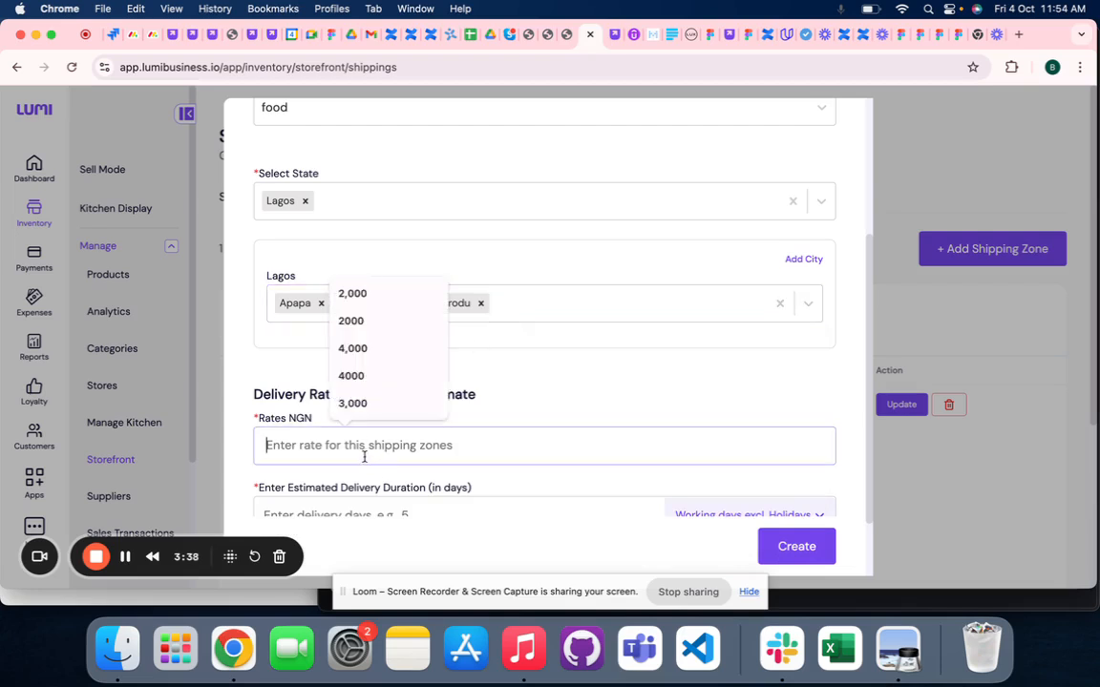
pyautogui.scroll(-1, 364, 458)
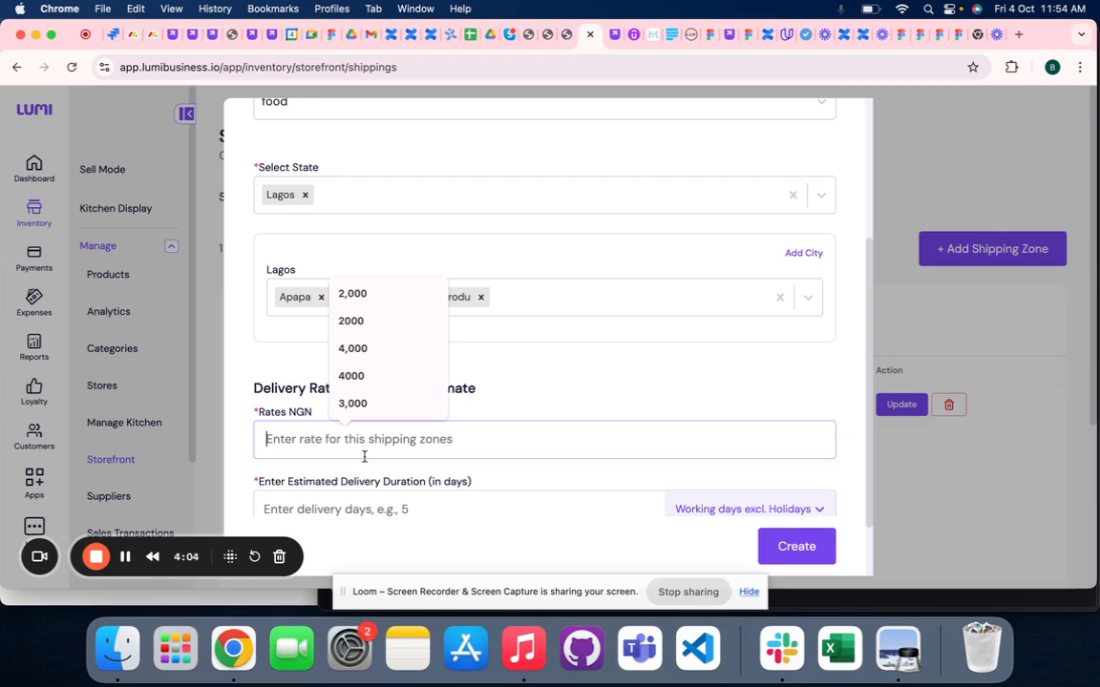
pyautogui.click(902, 10)
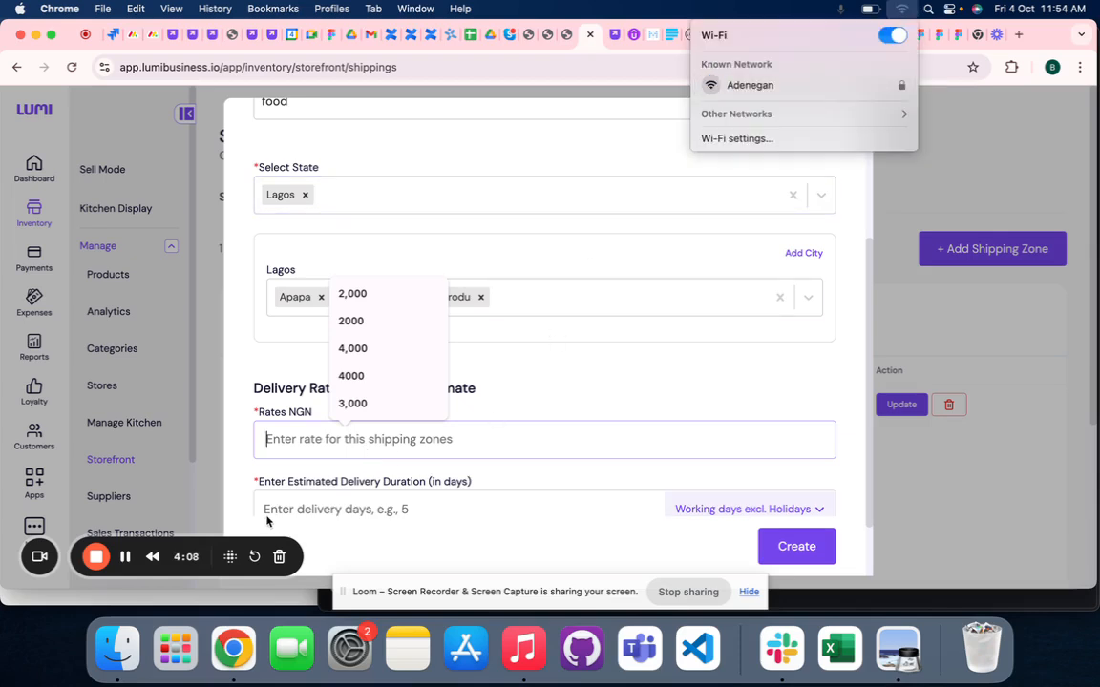
pyautogui.click(301, 362)
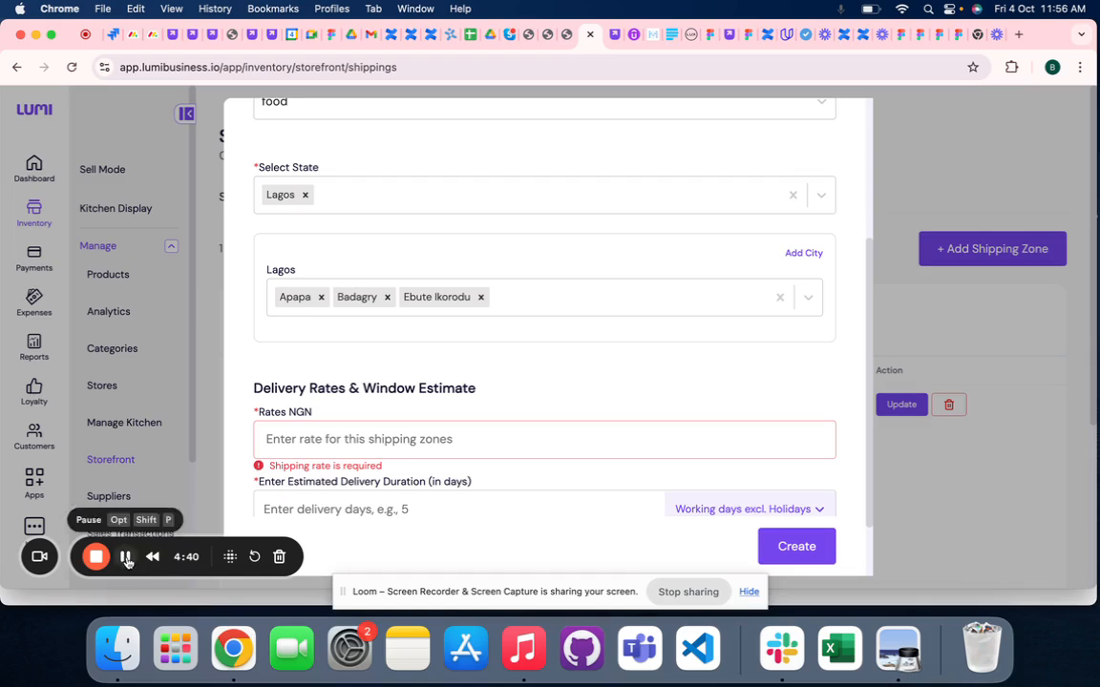
# - Set the shipping zone's delivery rate to 2000 NGN
pyautogui.scroll(-1, 354, 425)
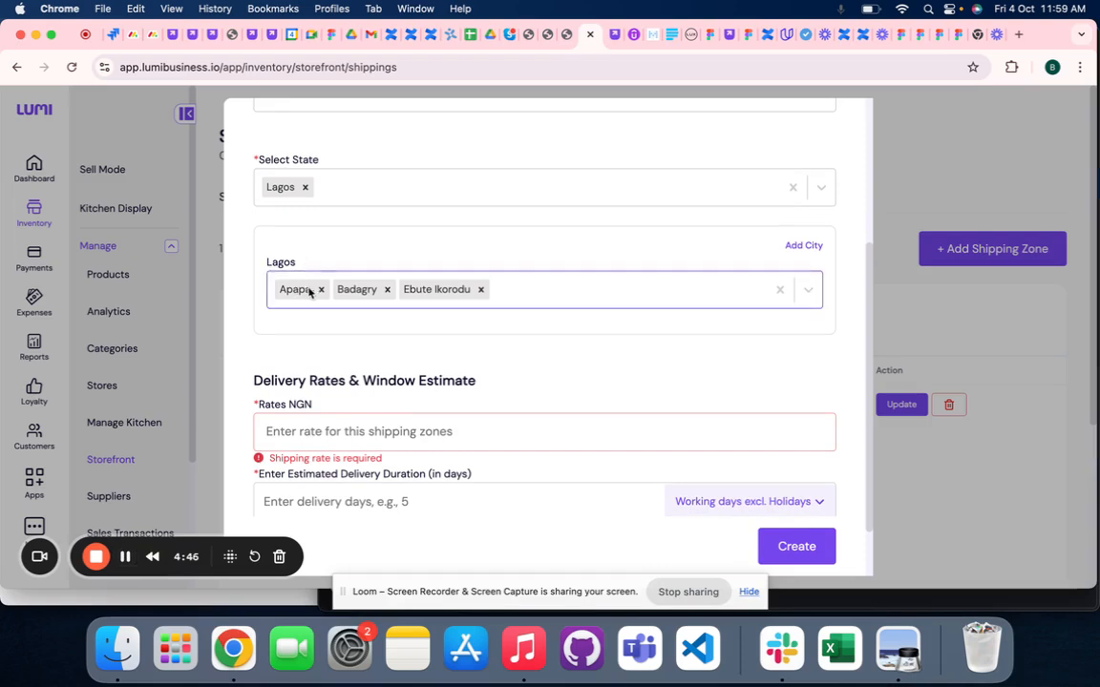
pyautogui.click(314, 427)
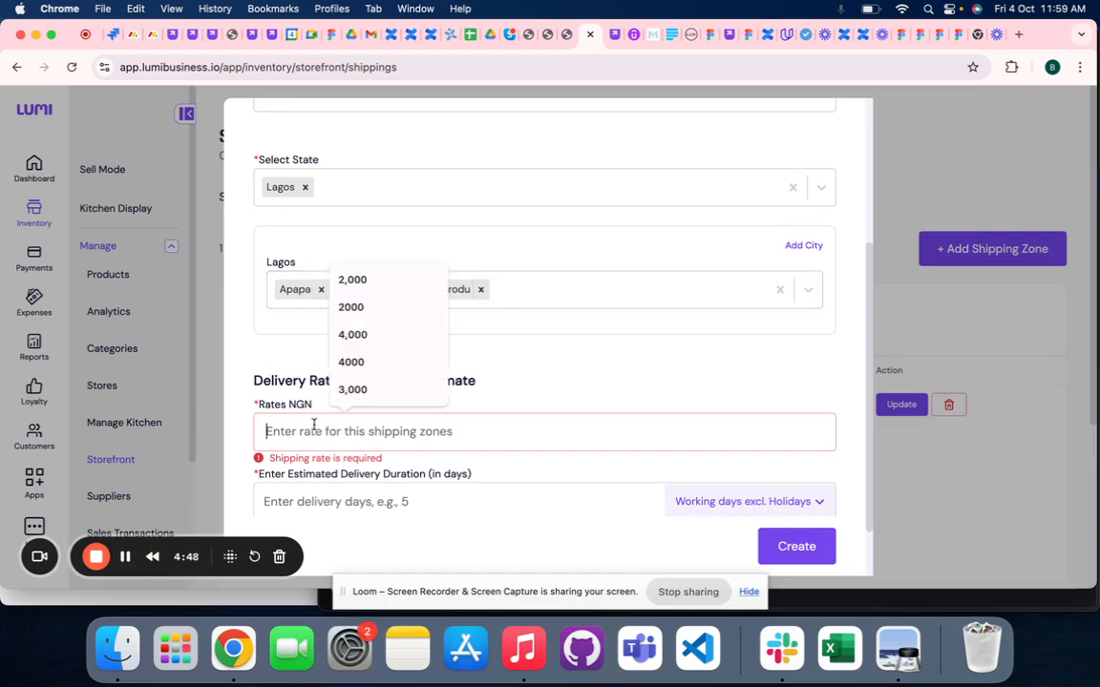
pyautogui.write('2000')
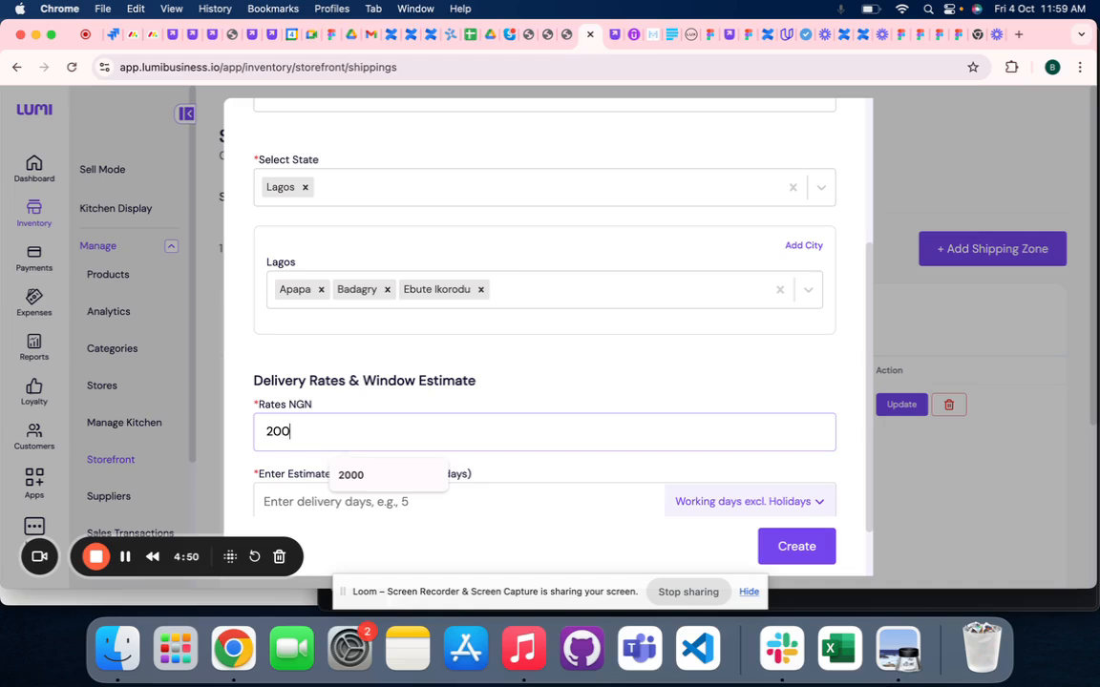
# - Set the estimated delivery duration to 2 days and create the shipping zone
pyautogui.click(319, 505)
pyautogui.write('1')
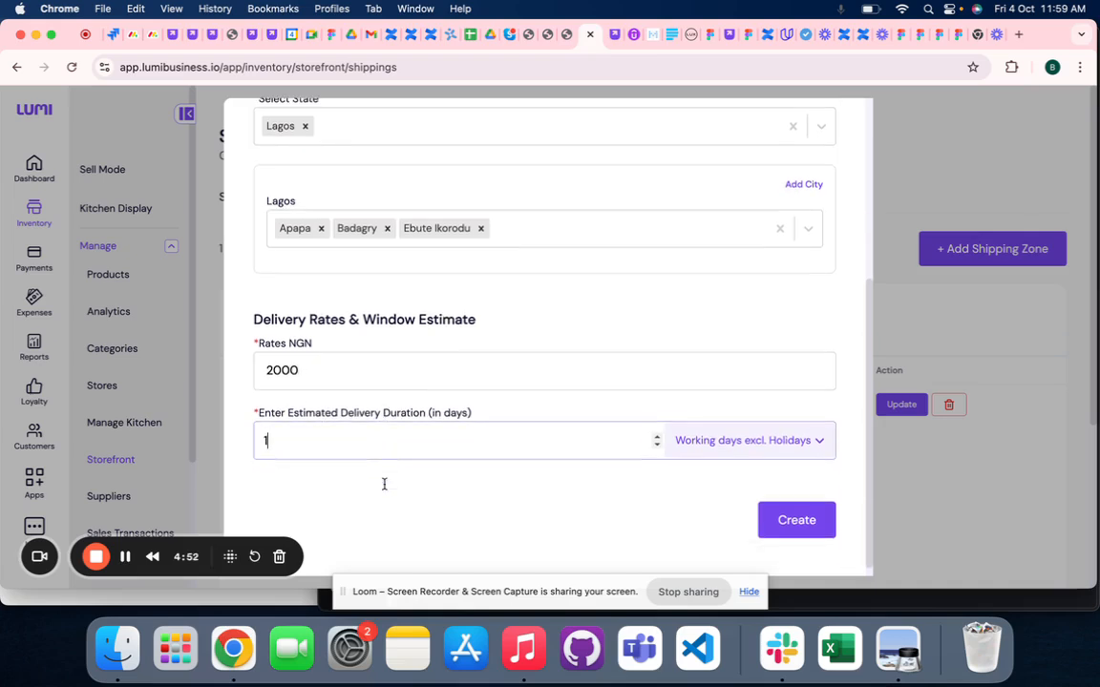
pyautogui.press('BackSpace')
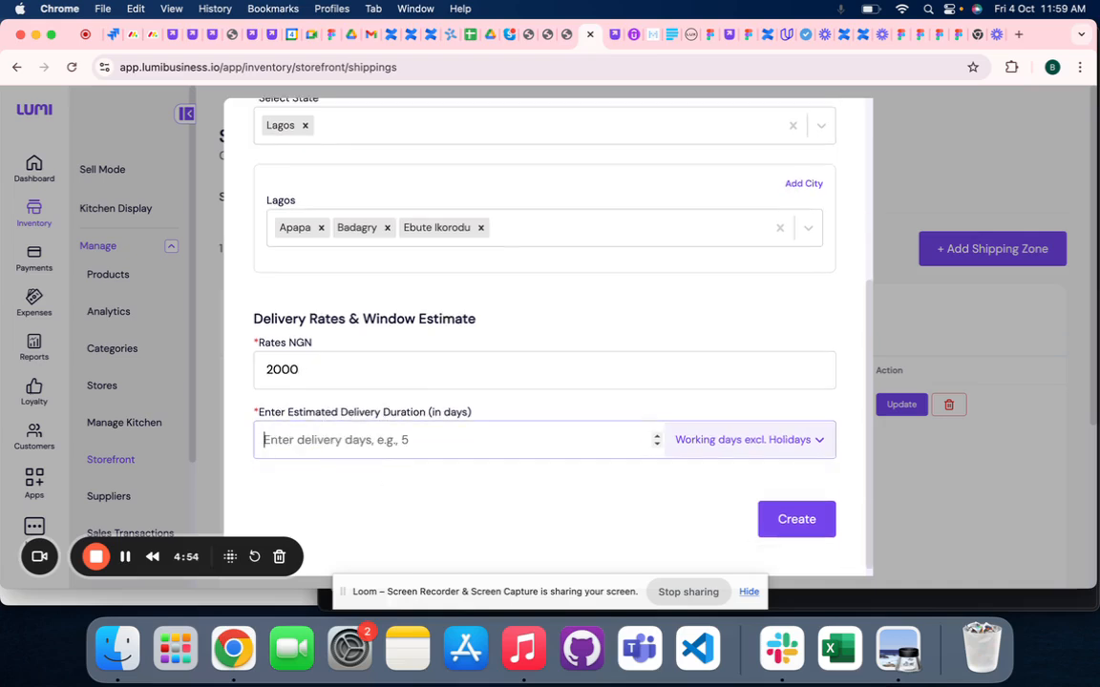
pyautogui.write('2')
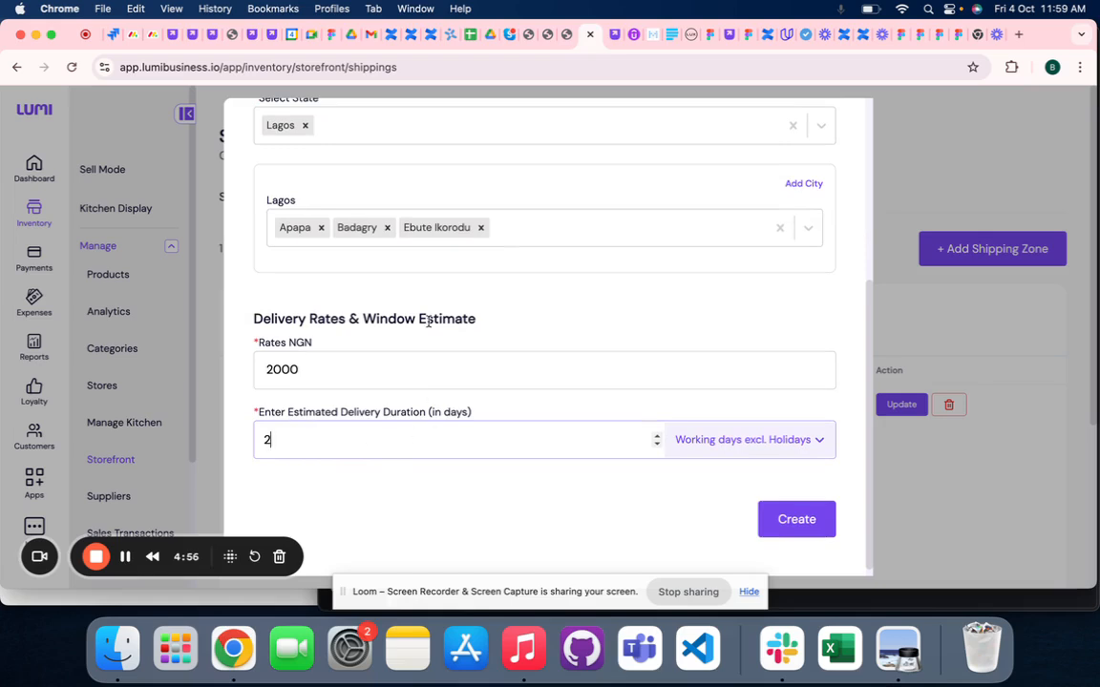
pyautogui.scroll(1, 386, 291)
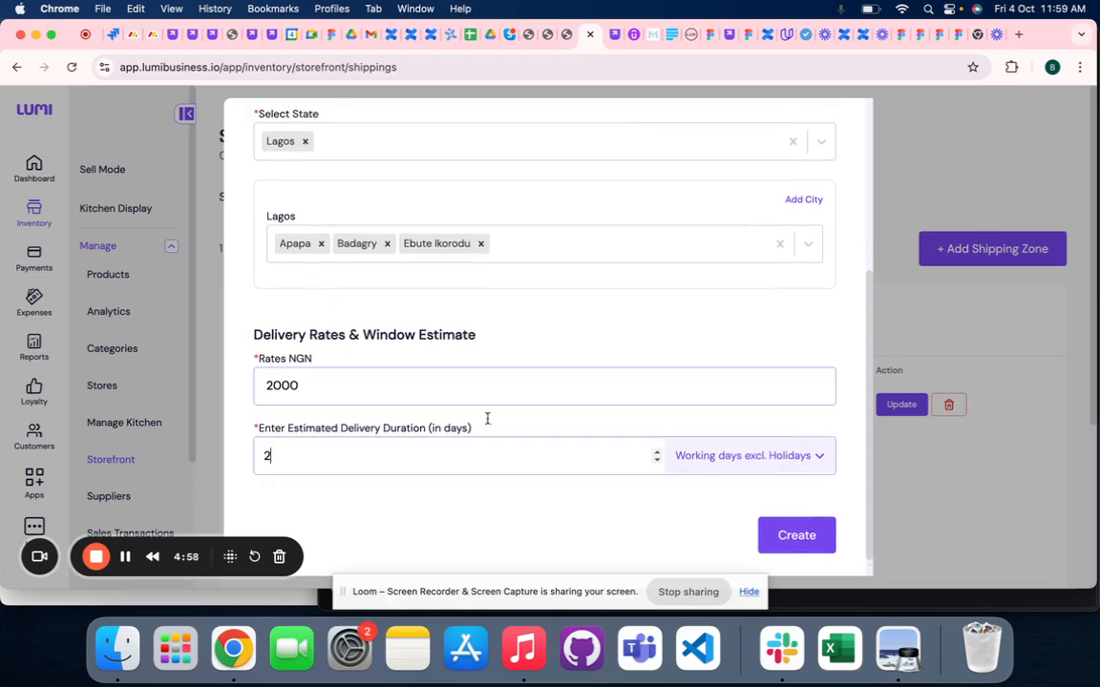
pyautogui.click(798, 542)
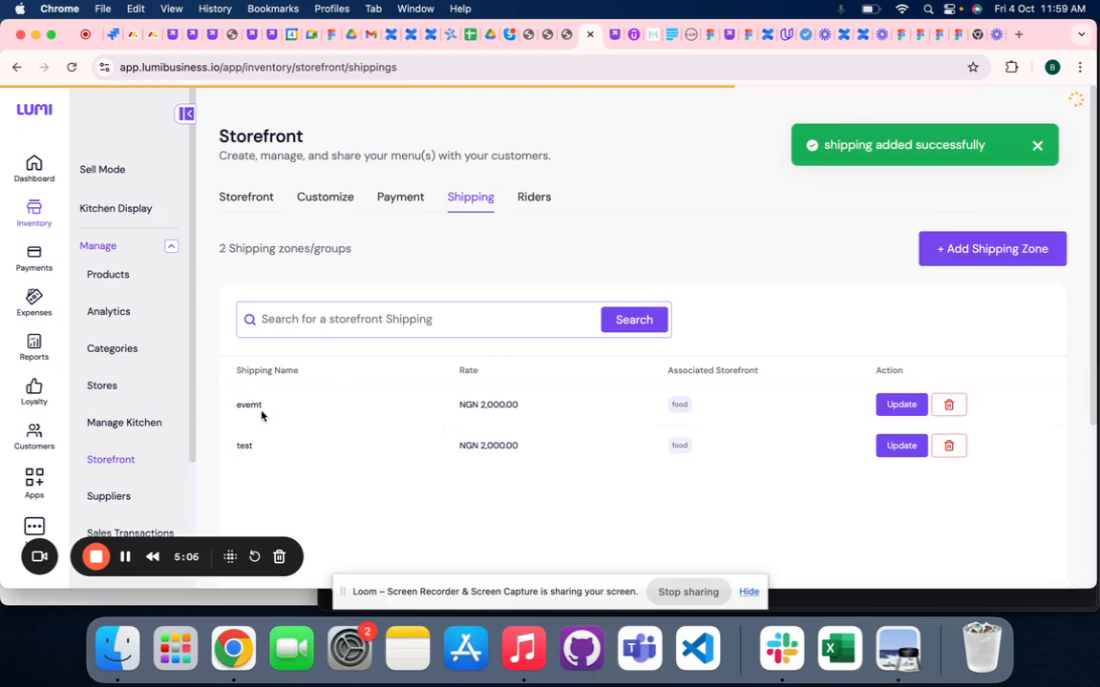
# - In the storefront's Riders section, start a new dispatch rider and submit it with the rider's name, phone number and e-mail
pyautogui.click(532, 197)
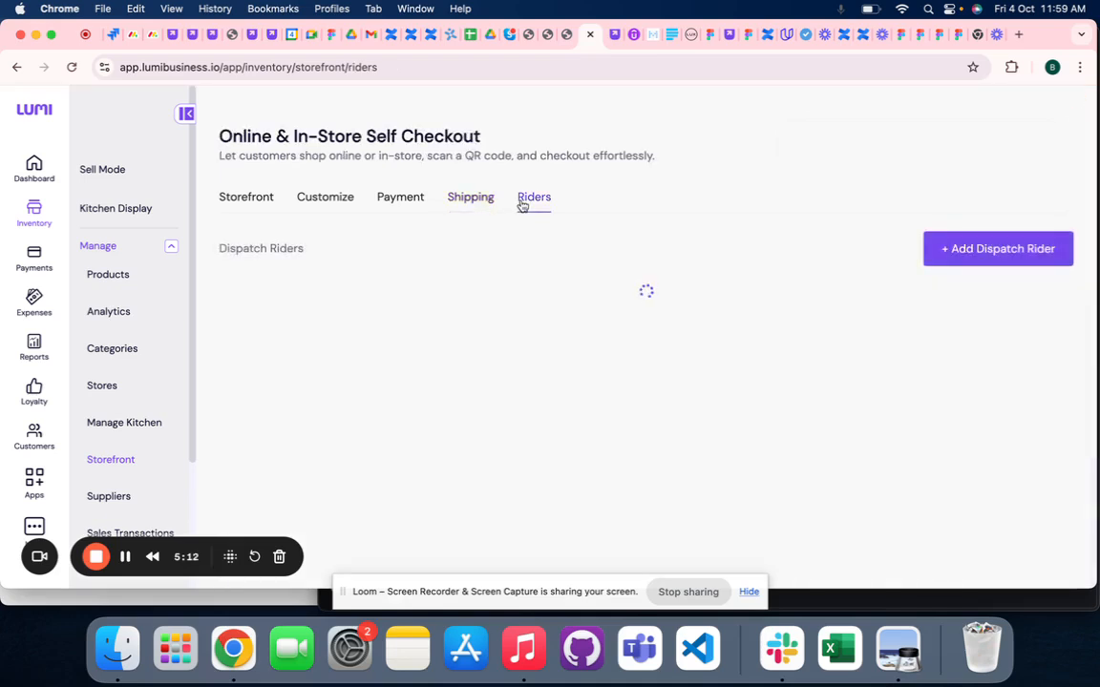
pyautogui.click(468, 200)
pyautogui.click(533, 200)
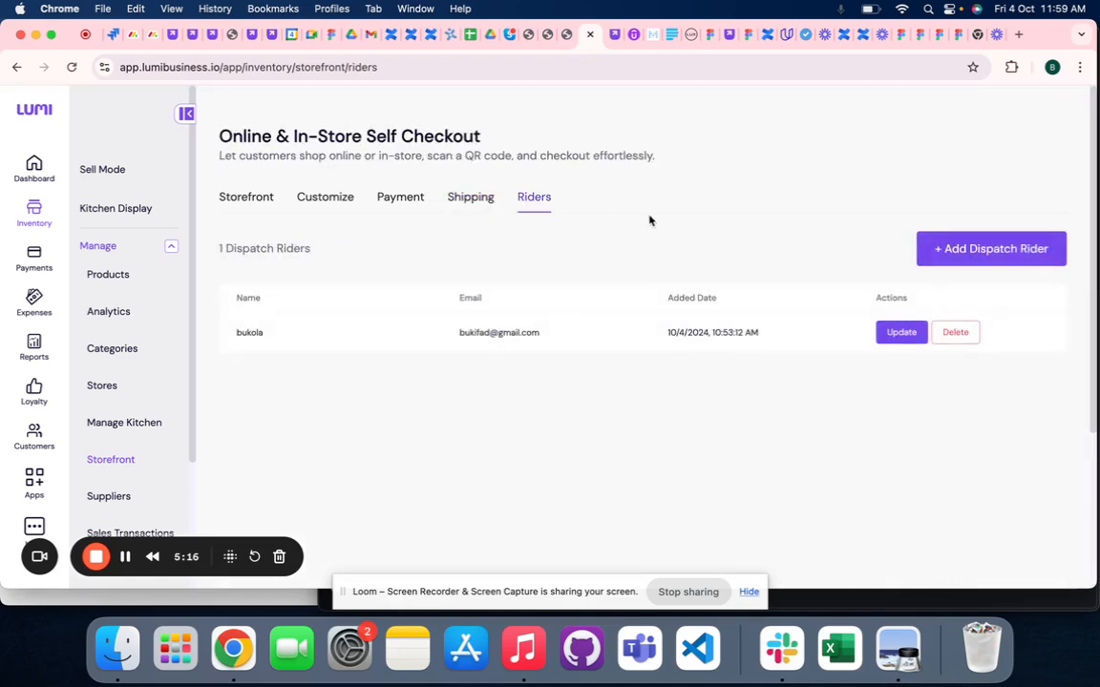
pyautogui.click(945, 248)
pyautogui.click(560, 260)
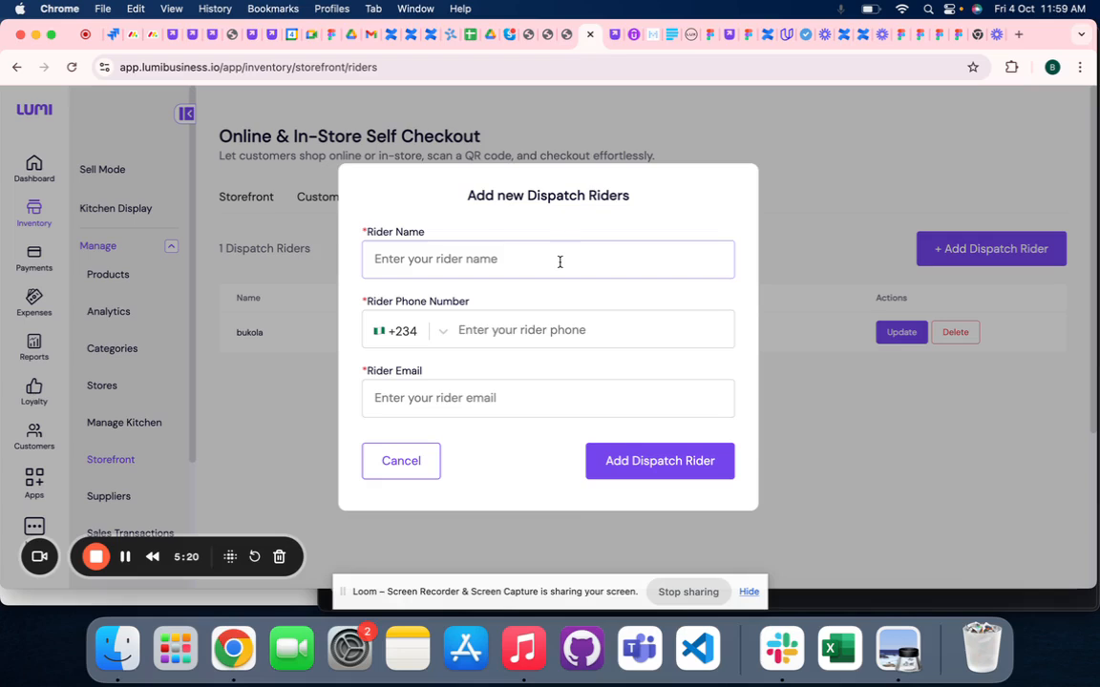
pyautogui.click(560, 260)
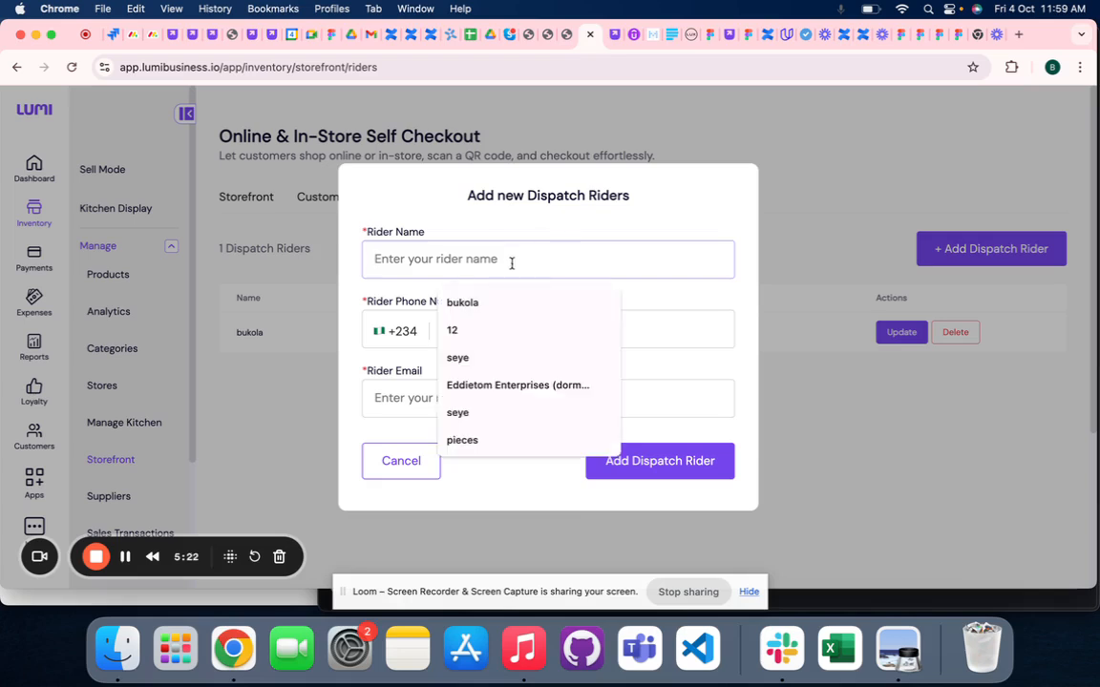
pyautogui.click(468, 357)
pyautogui.click(573, 342)
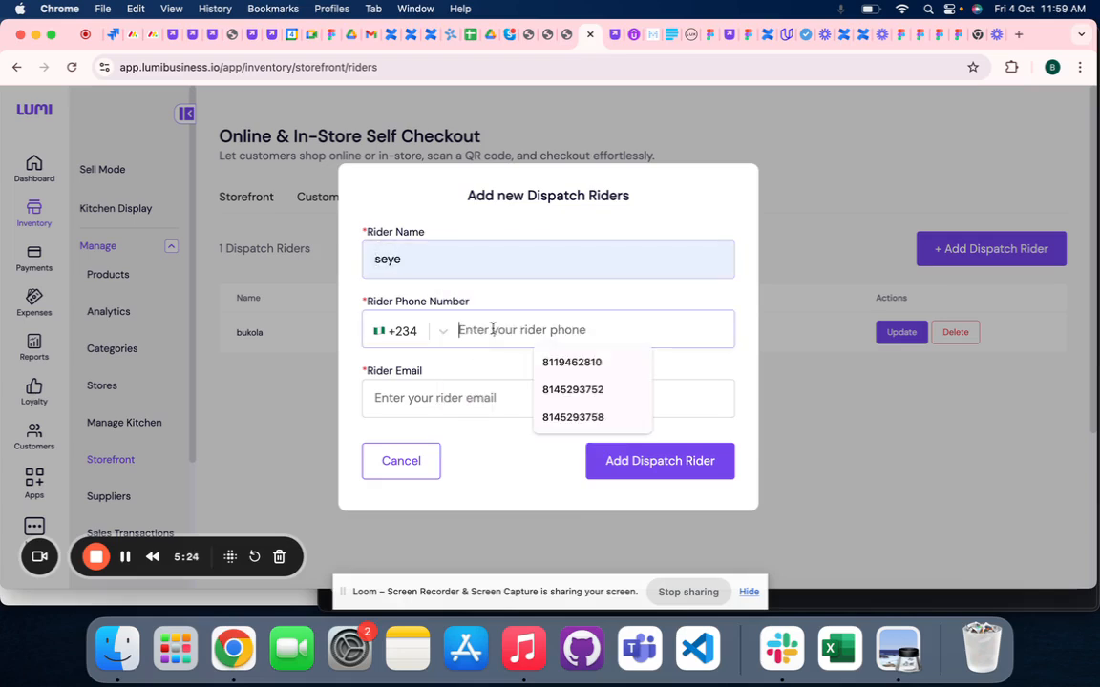
pyautogui.click(592, 362)
pyautogui.click(491, 400)
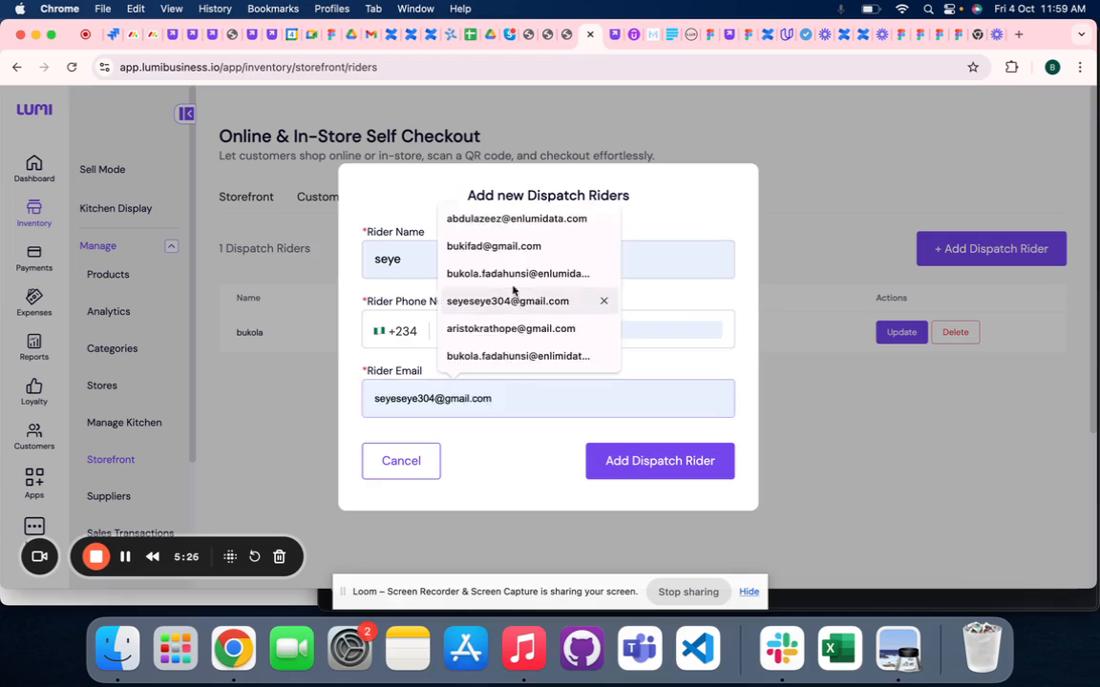
pyautogui.click(493, 247)
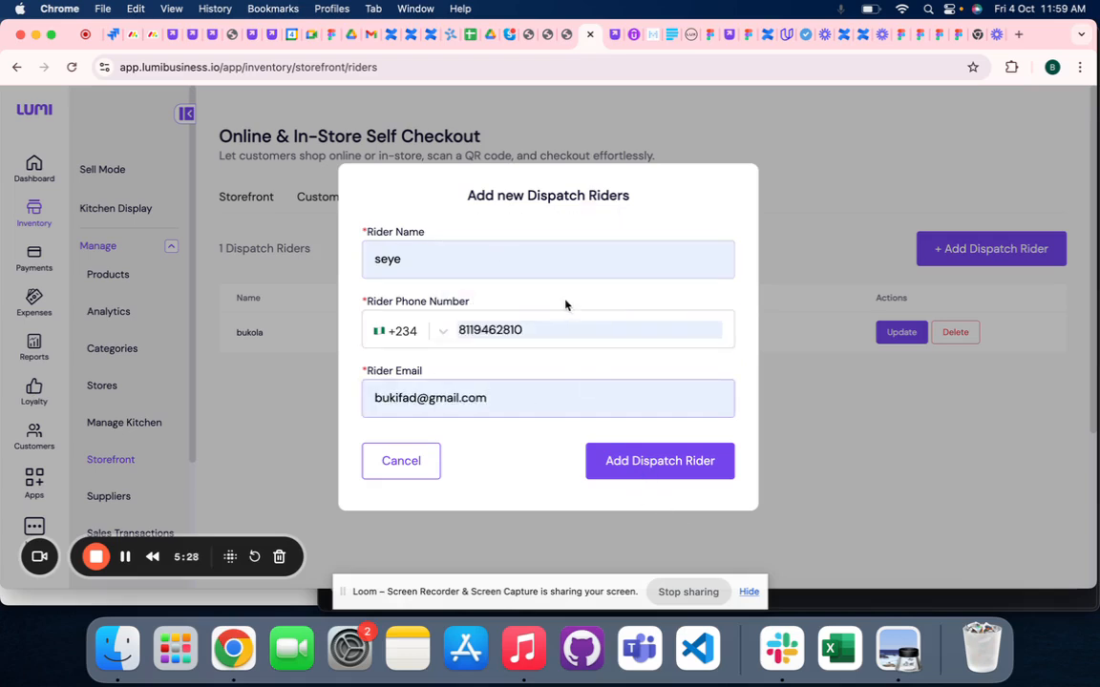
pyautogui.click(622, 476)
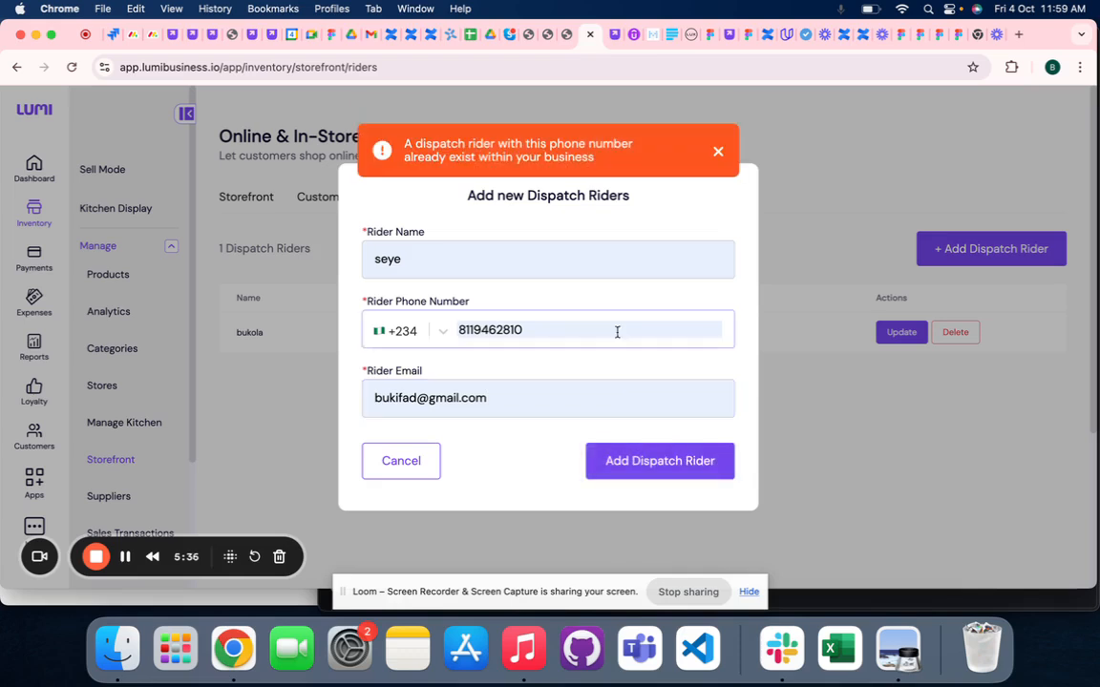
# - Replace the new rider's phone number with a different one and submit the rider again
pyautogui.moveTo(540, 329); pyautogui.dragTo(422, 298)
pyautogui.press('BackSpace')
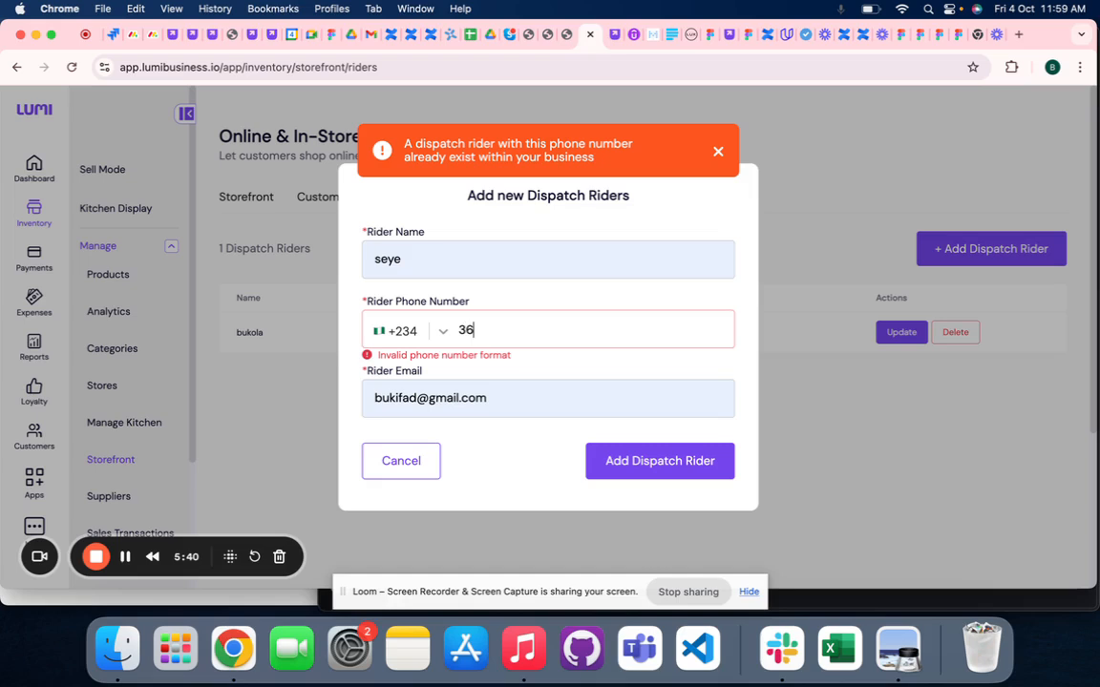
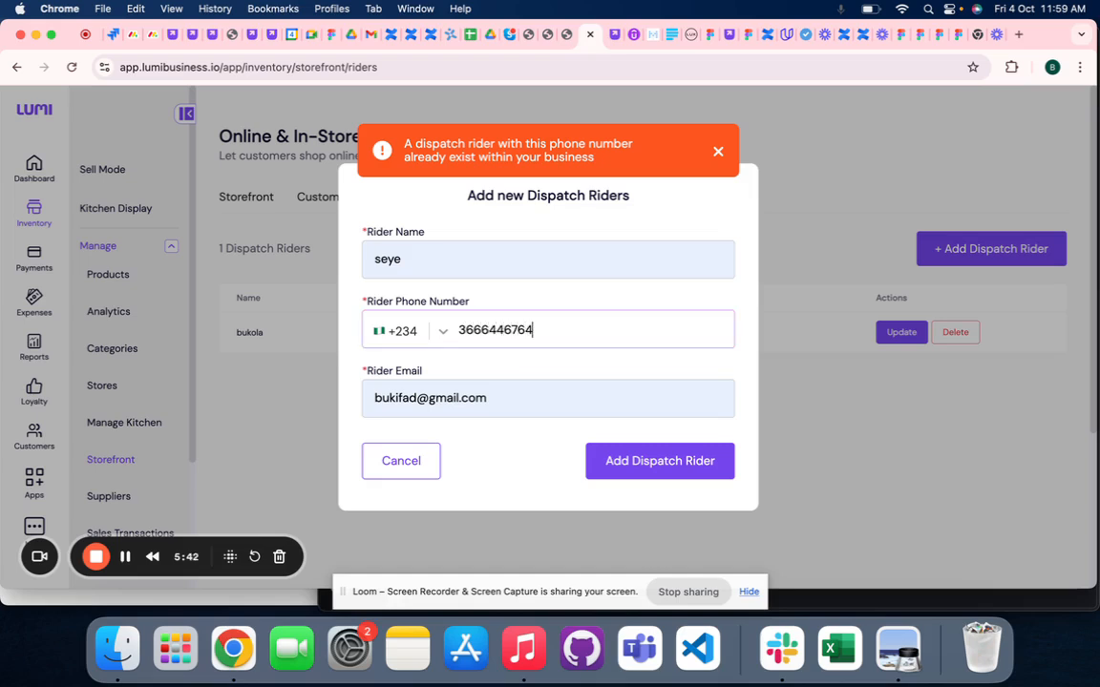
pyautogui.click(652, 470)
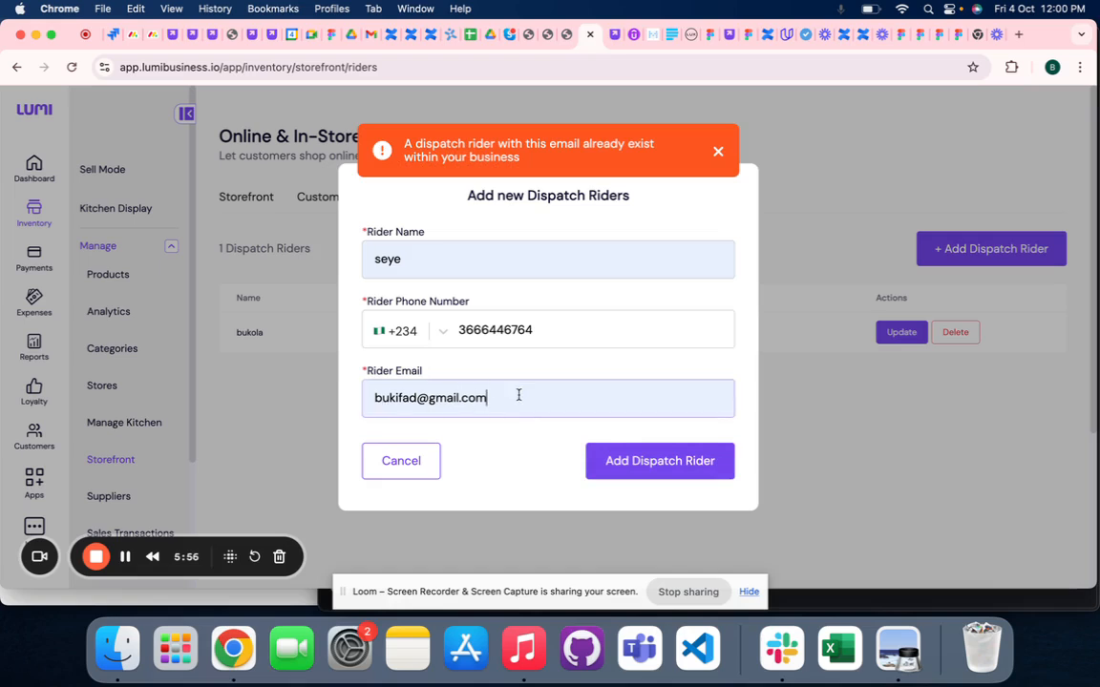
# - Replace the new rider's e-mail with a different address and add the dispatch rider
pyautogui.moveTo(517, 398); pyautogui.dragTo(373, 397)
pyautogui.press('BackSpace')
pyautogui.click(374, 397)
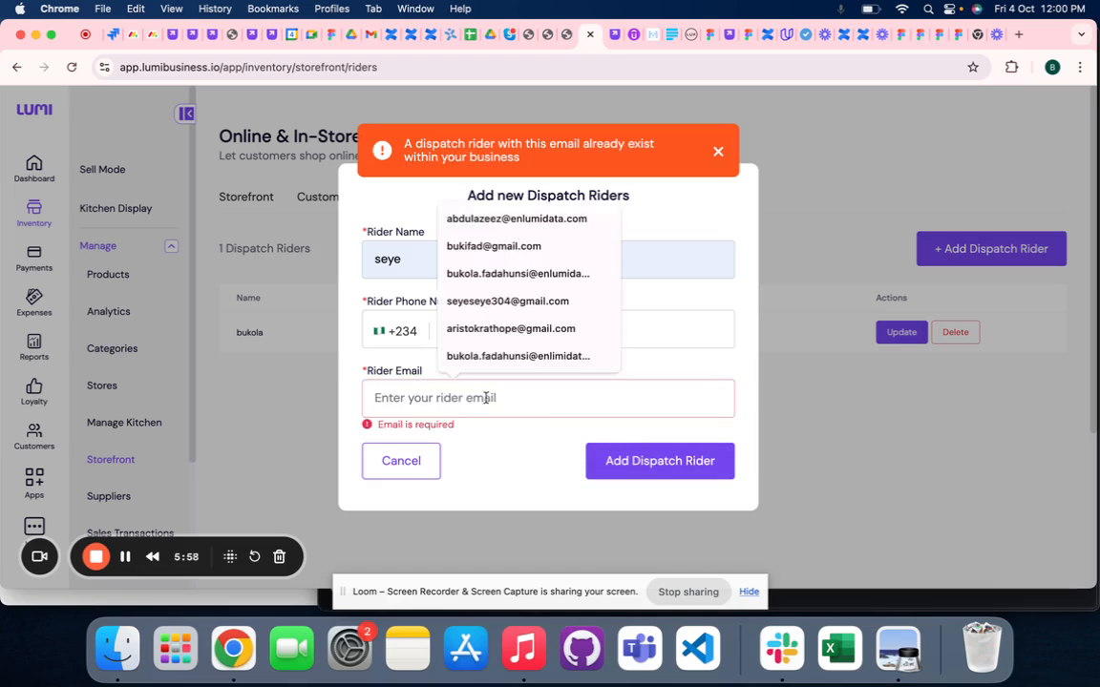
pyautogui.click(521, 275)
pyautogui.click(608, 460)
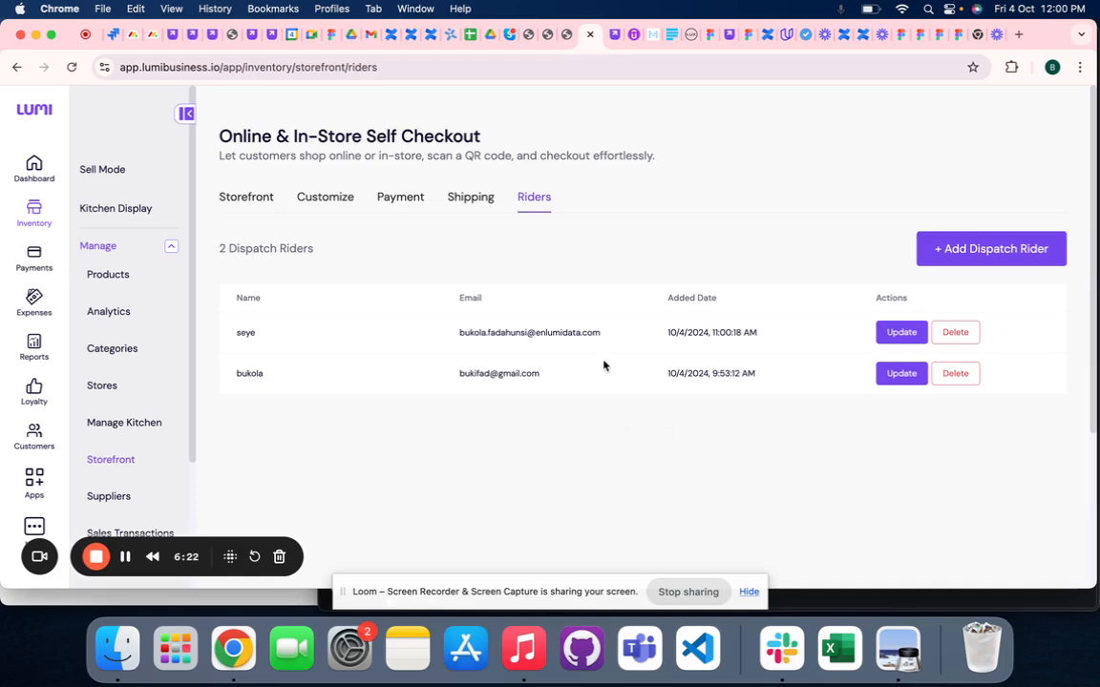
# - Open the food storefront through its URL and add Jollof Rice to the cart
pyautogui.click(232, 201)
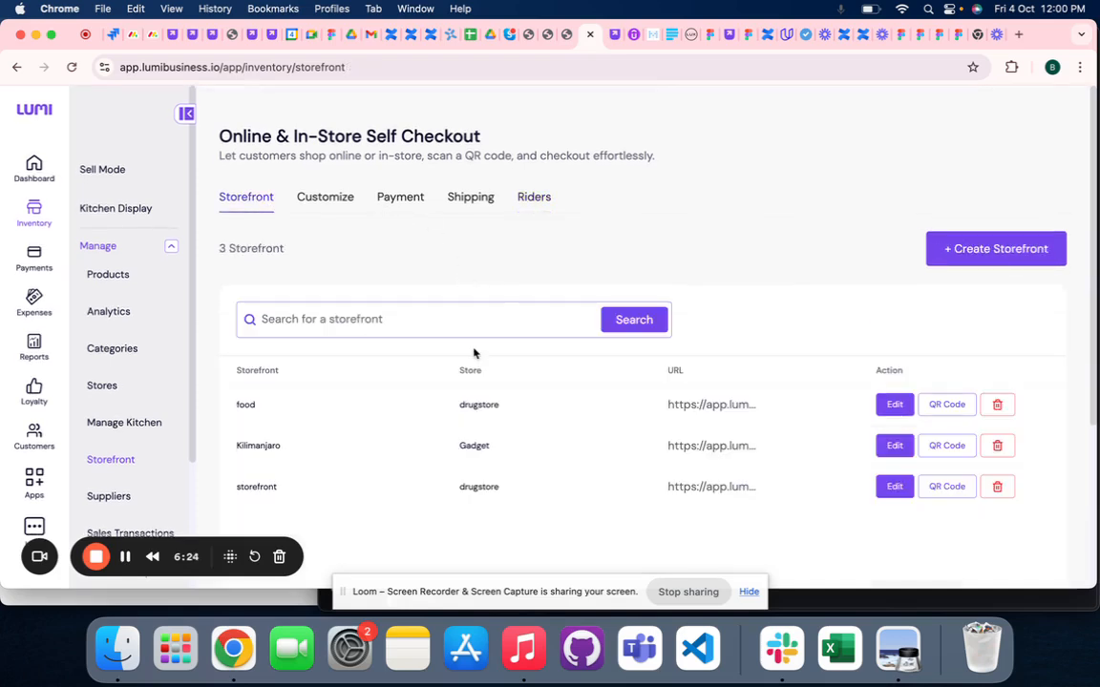
pyautogui.click(708, 406)
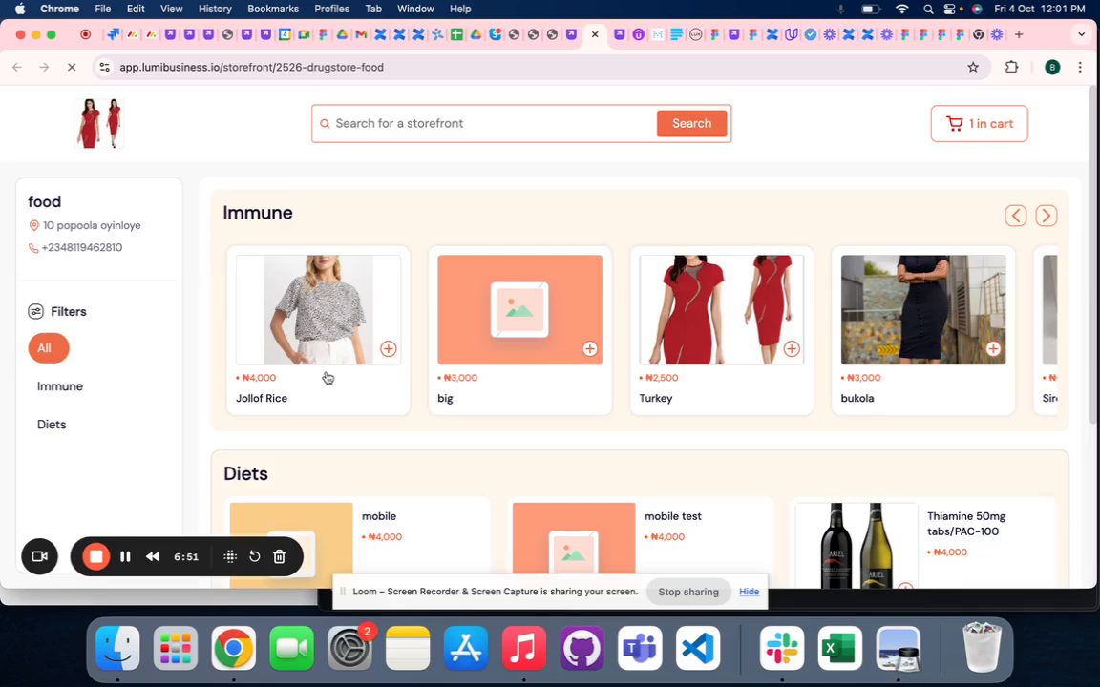
pyautogui.click(326, 378)
pyautogui.scroll(-3, 589, 327)
pyautogui.click(639, 535)
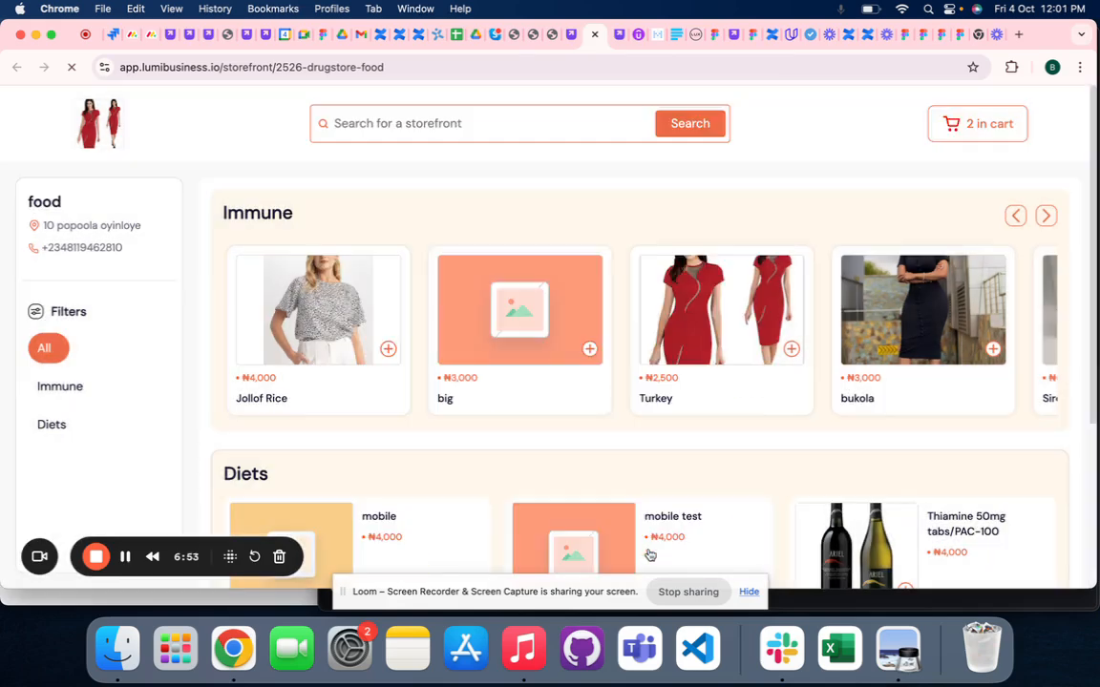
# - Review the cart and proceed to checkout with the Jollof Rice item
pyautogui.click(989, 123)
pyautogui.click(1044, 316)
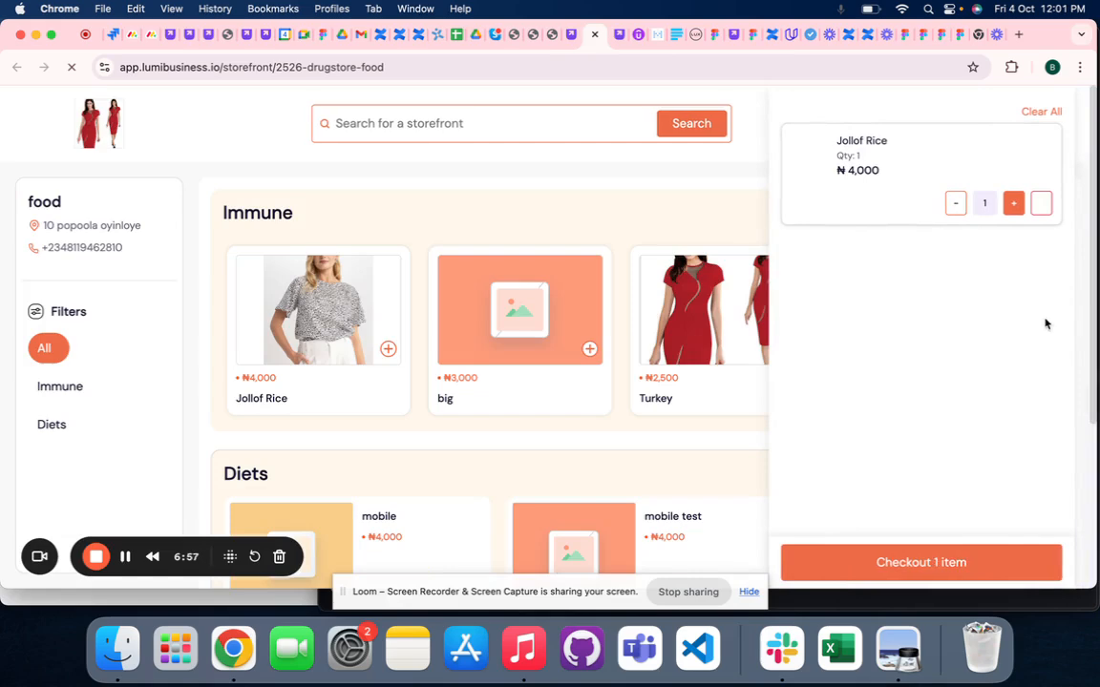
pyautogui.click(856, 565)
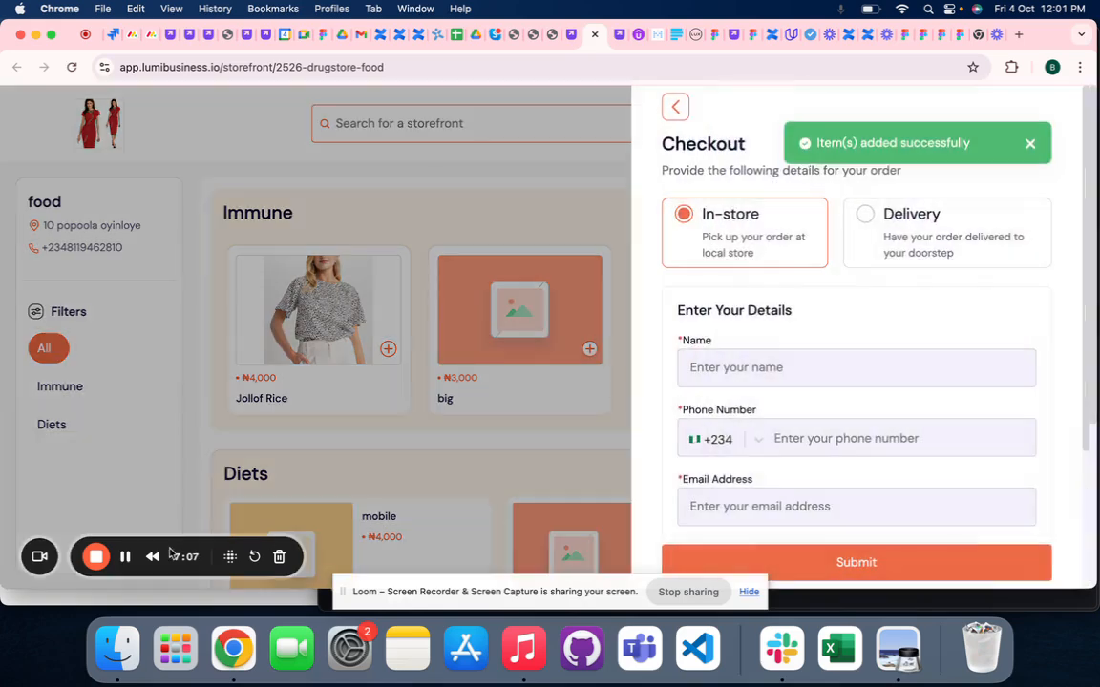
# - Choose Delivery for the order and fill in the customer's name, phone number and e-mail
pyautogui.click(943, 237)
pyautogui.click(830, 368)
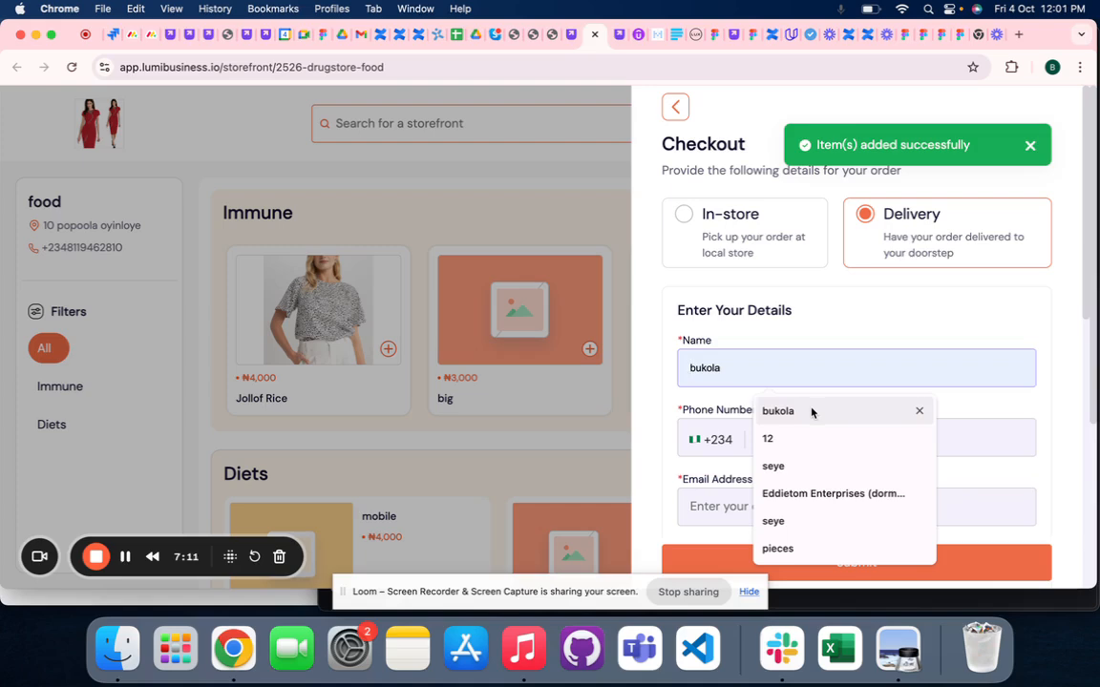
pyautogui.click(810, 411)
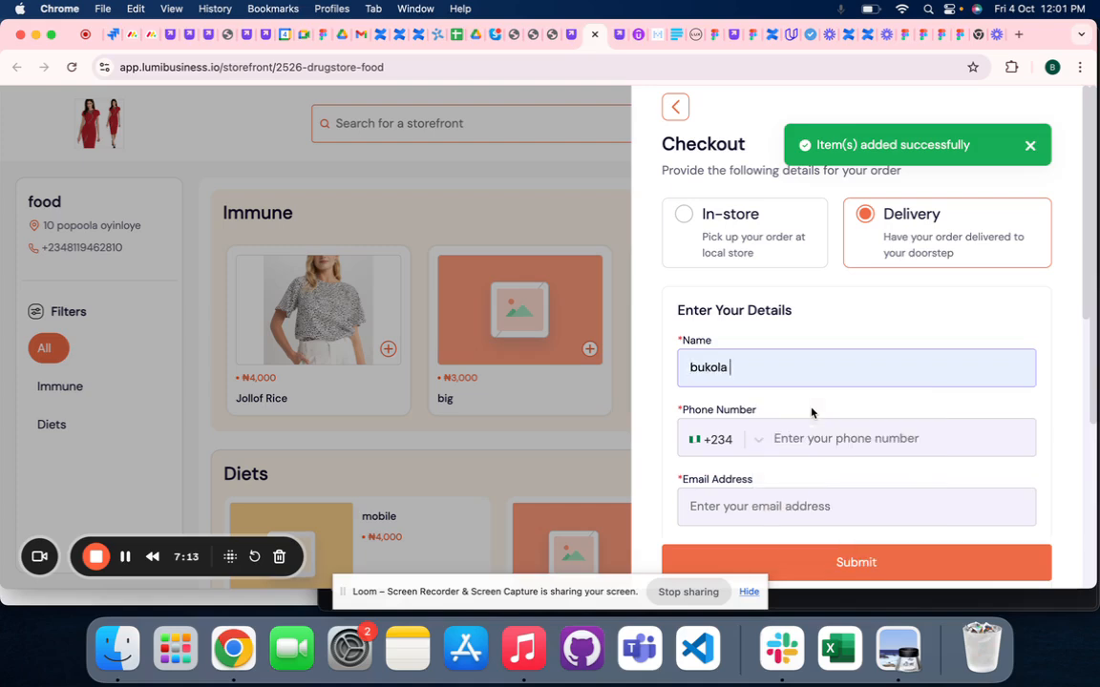
pyautogui.click(796, 440)
pyautogui.click(907, 322)
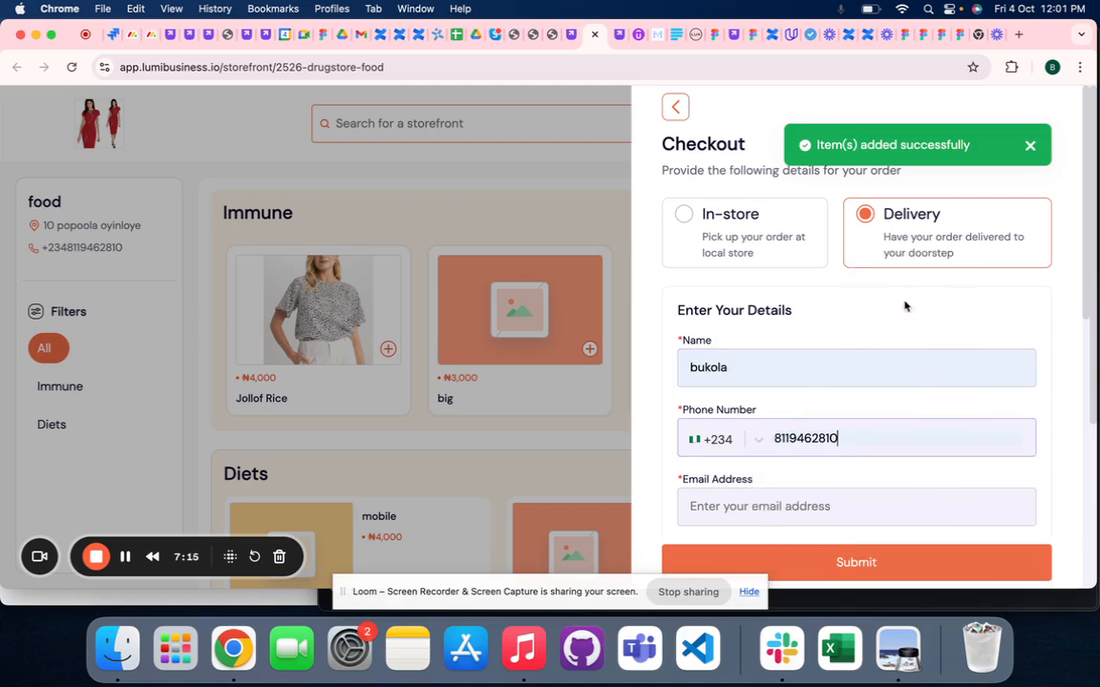
pyautogui.click(788, 504)
pyautogui.click(810, 354)
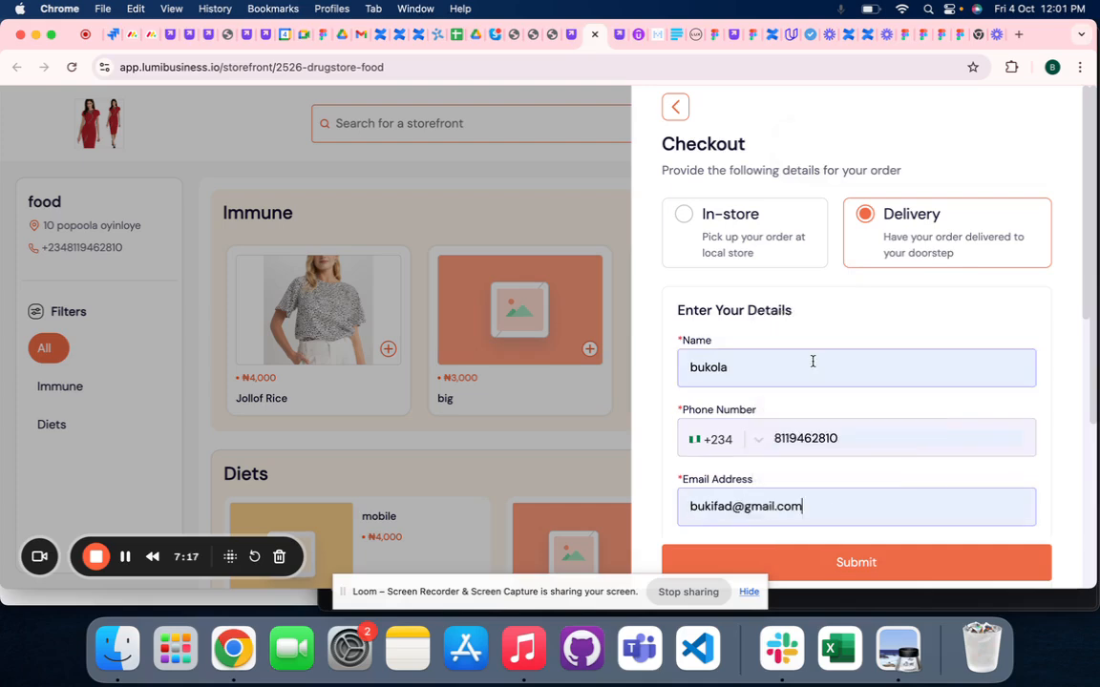
# - Try to choose a country in the delivery address details of the checkout form
pyautogui.scroll(-5, 763, 430)
pyautogui.click(752, 372)
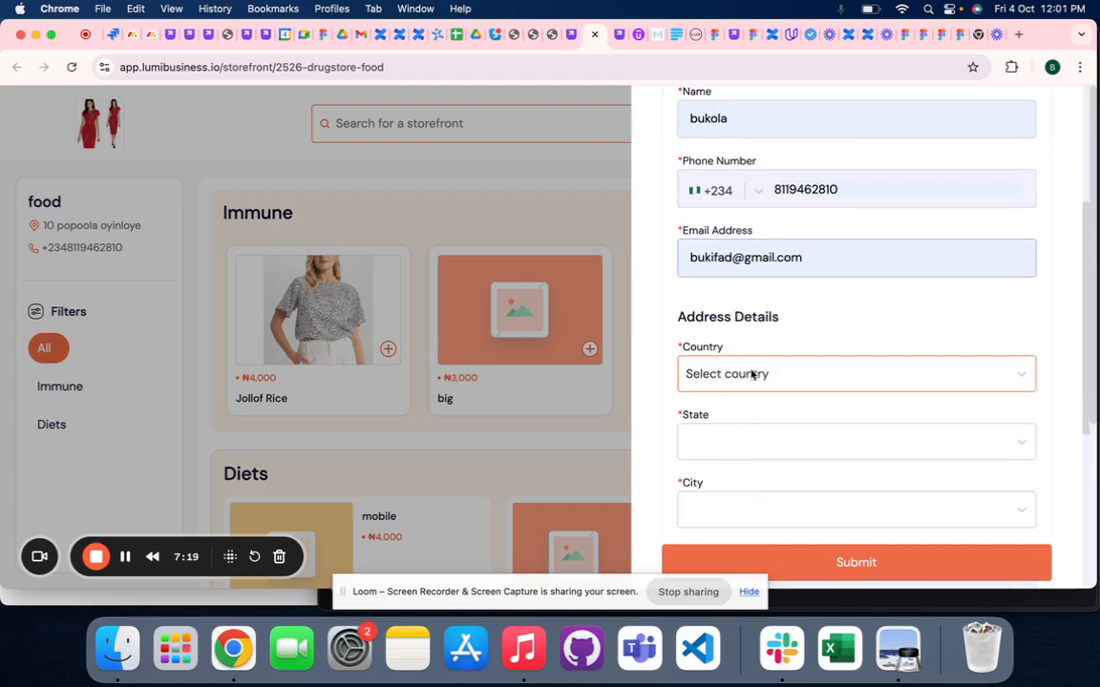
pyautogui.click(751, 380)
pyautogui.click(749, 385)
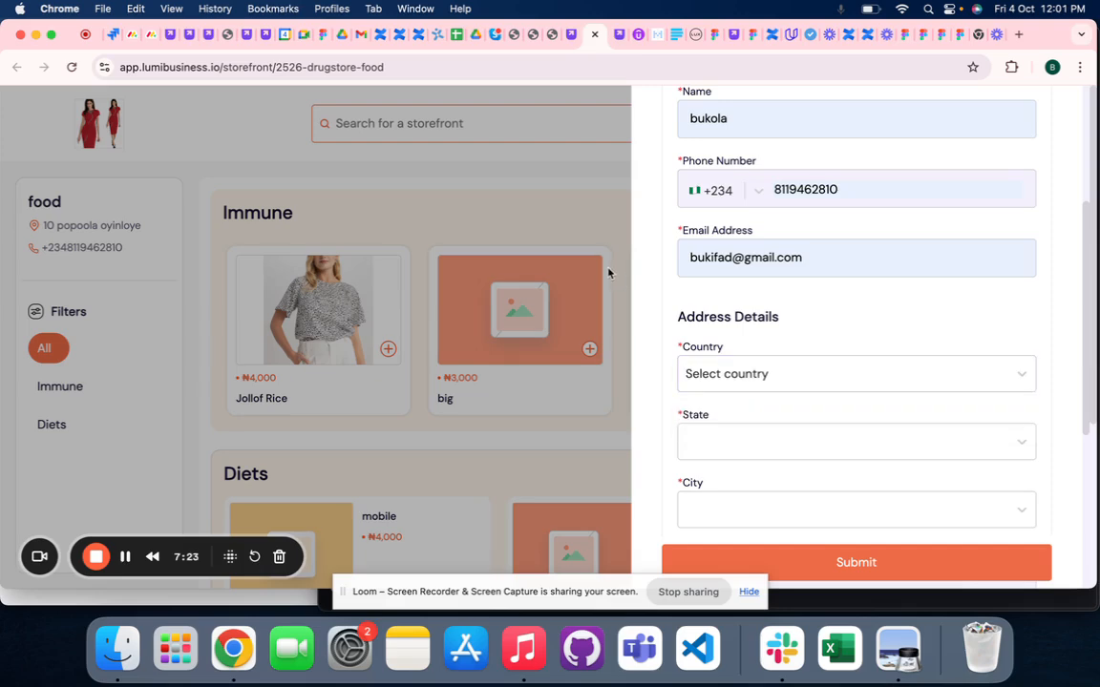
pyautogui.scroll(3, 735, 291)
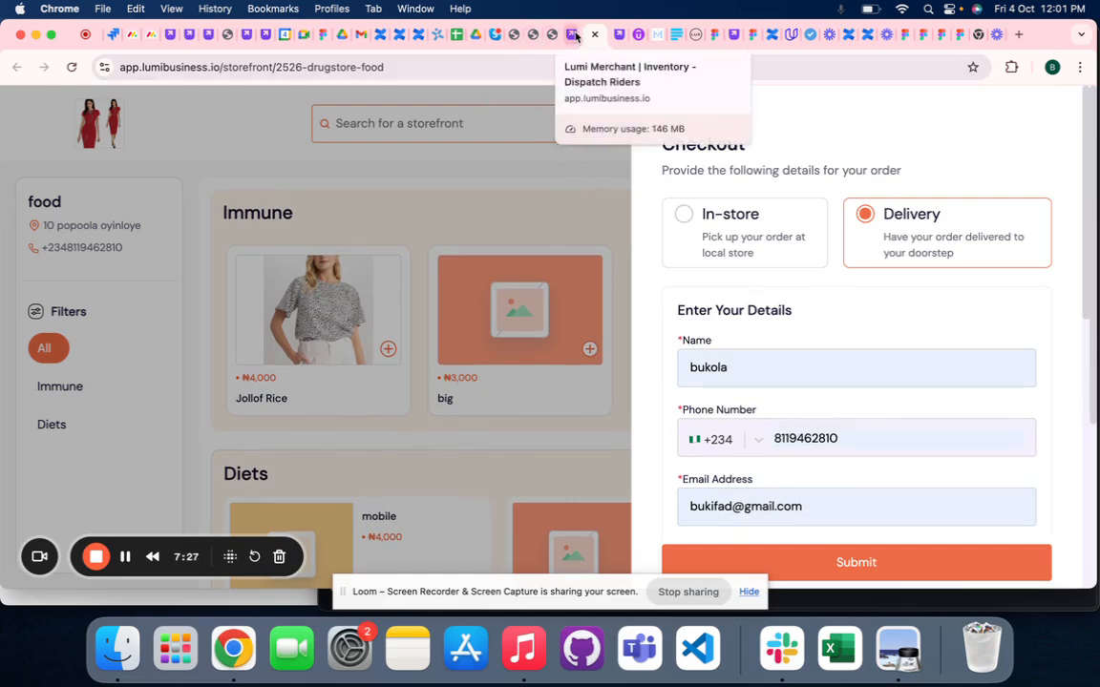
# - Switch to the merchant's storefront settings and view the list of shipping zones
pyautogui.click(571, 34)
pyautogui.click(482, 200)
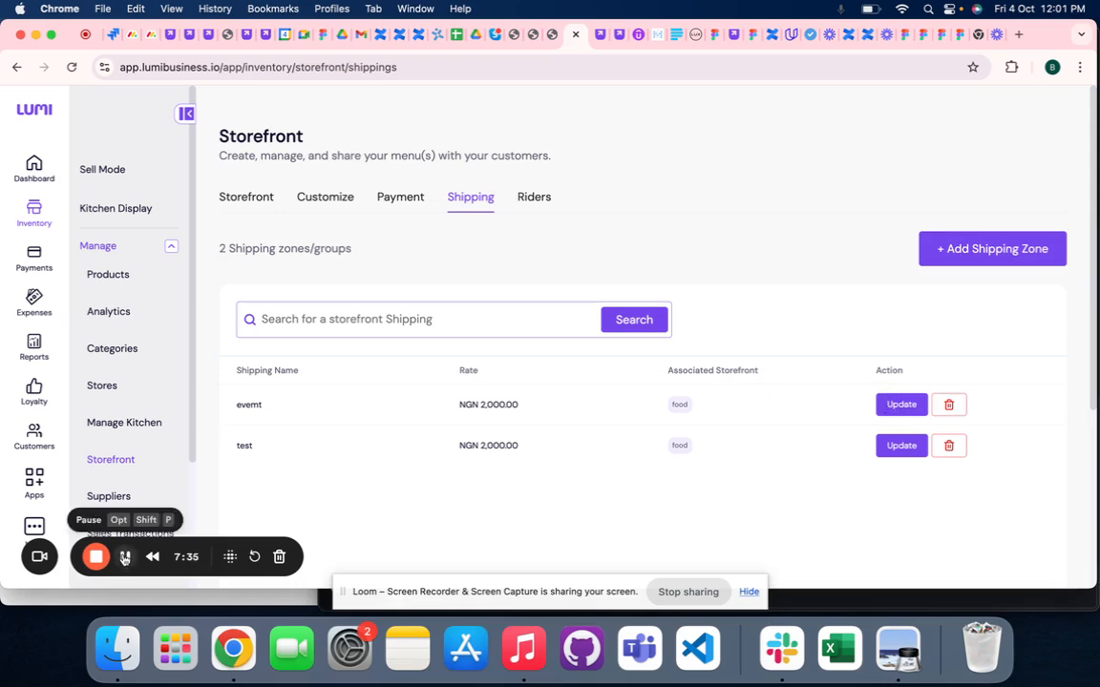
pyautogui.click(125, 557)
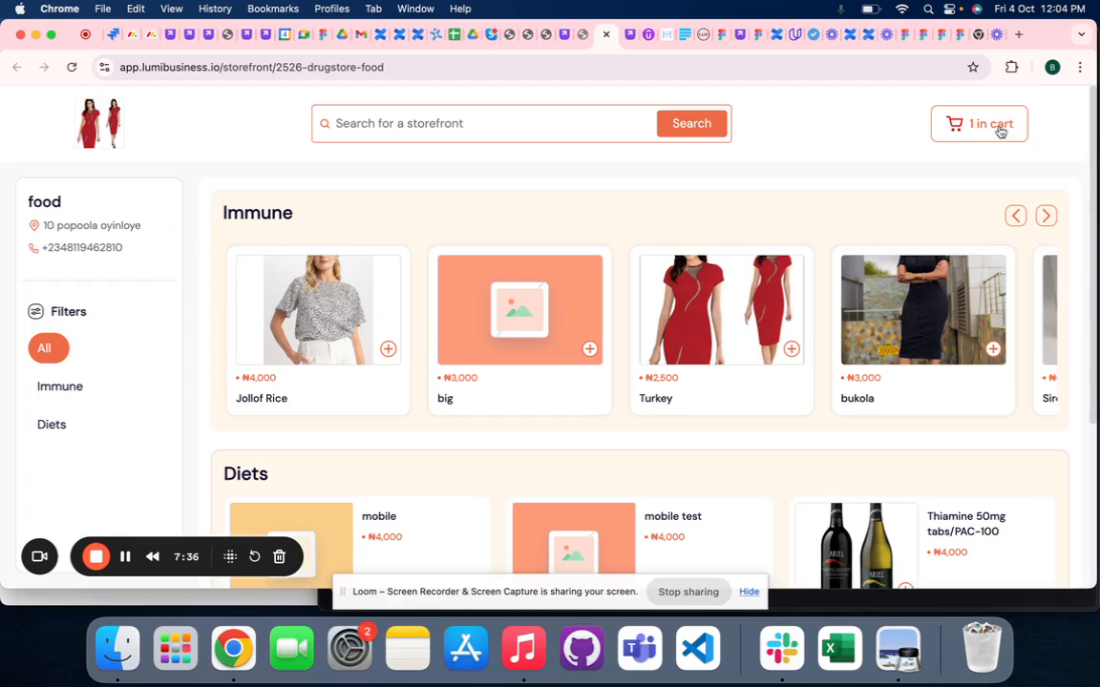
# - Check out the Jollof Rice item from the food storefront's cart and fill in the customer's name, phone number and e-mail
pyautogui.click(999, 131)
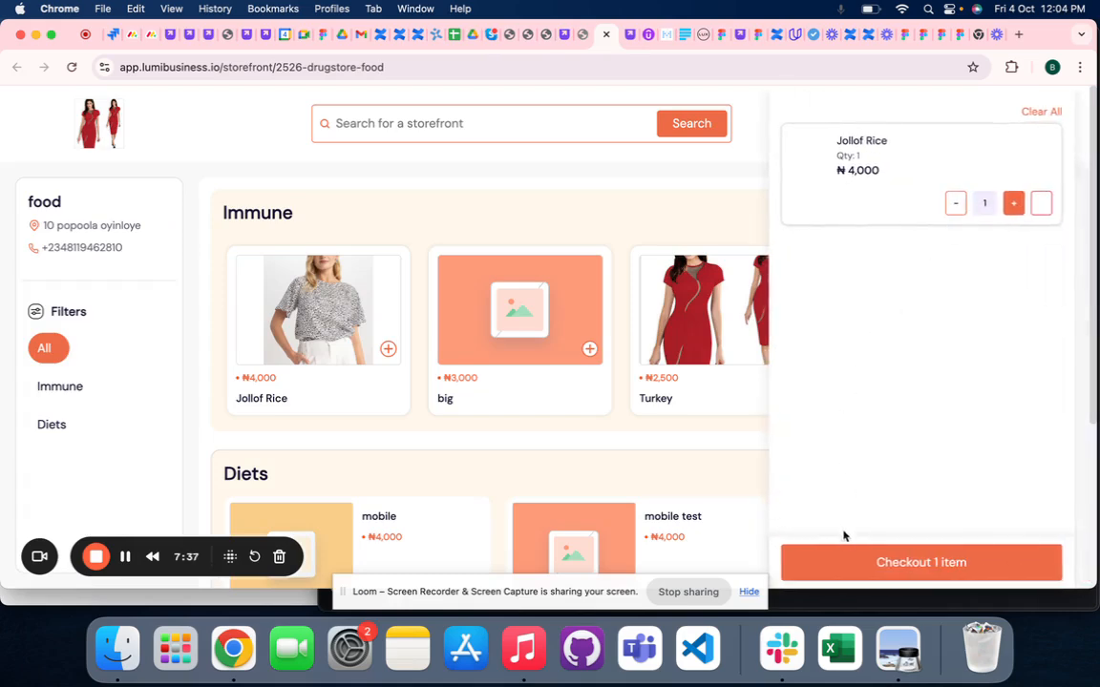
pyautogui.click(840, 561)
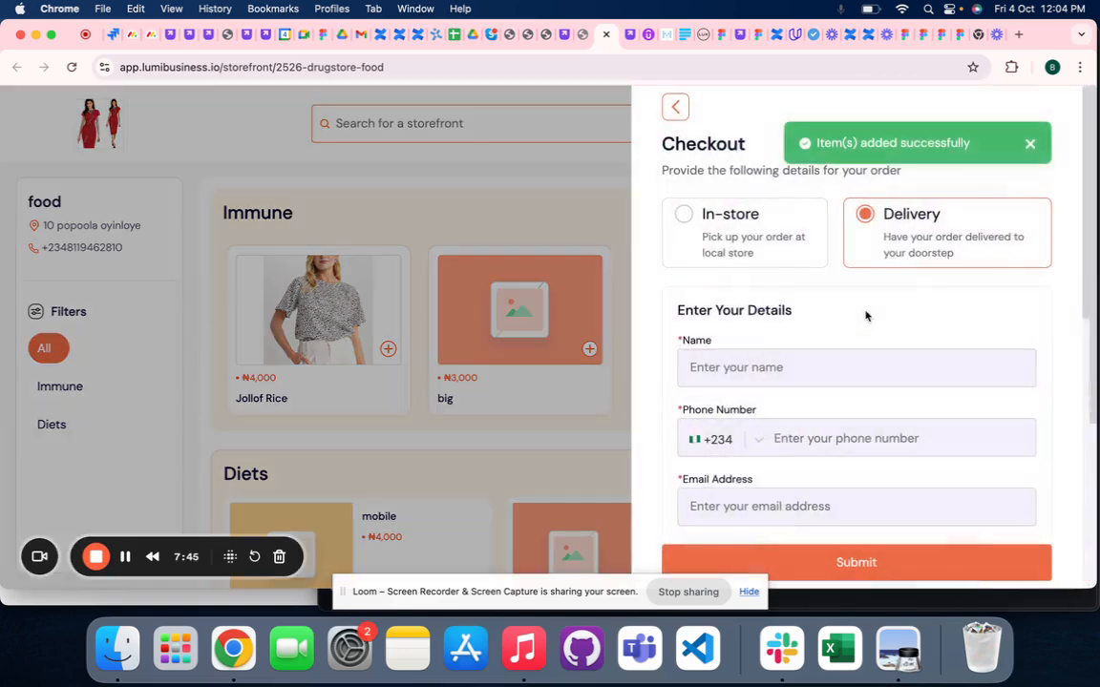
pyautogui.click(768, 372)
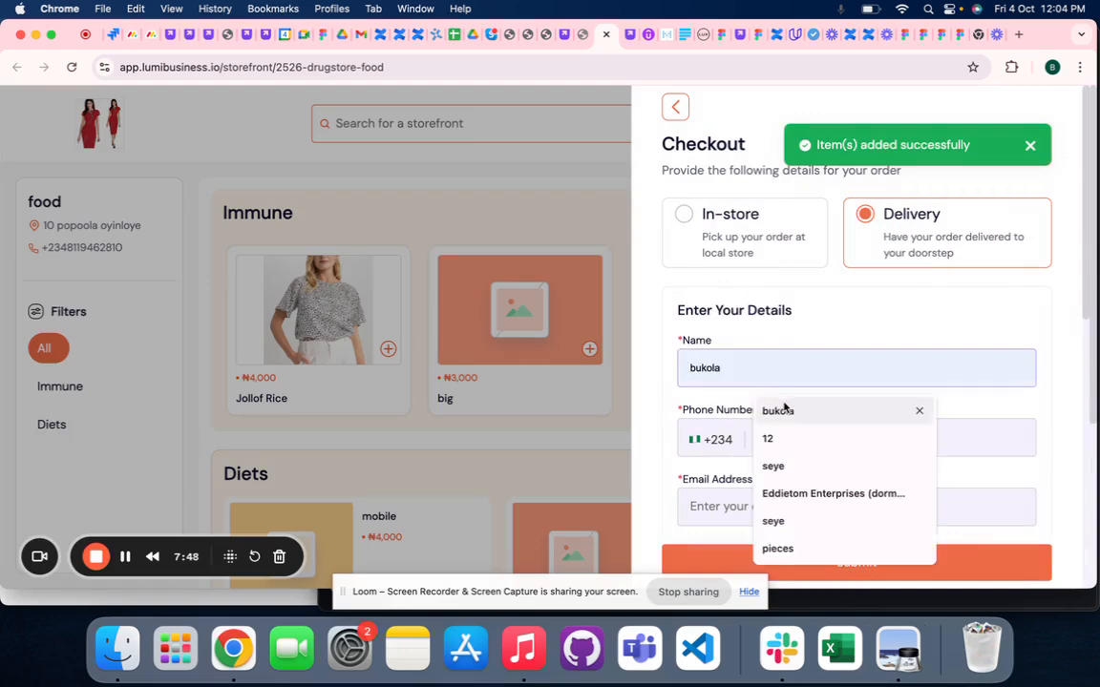
pyautogui.click(783, 411)
pyautogui.click(804, 434)
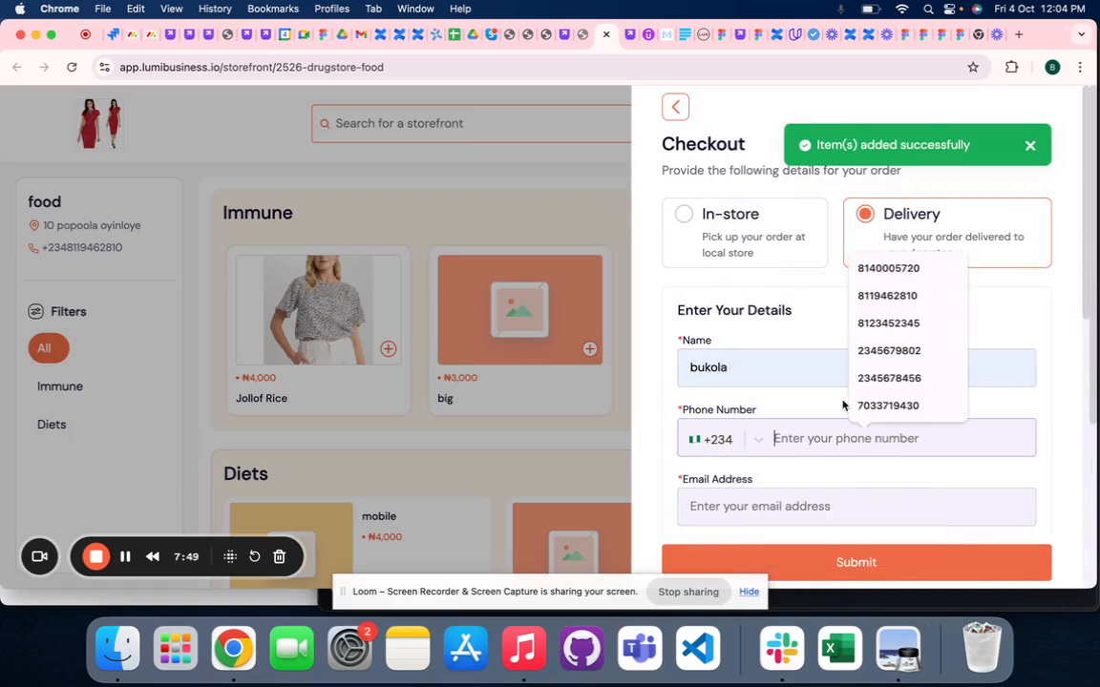
pyautogui.click(864, 298)
pyautogui.click(798, 499)
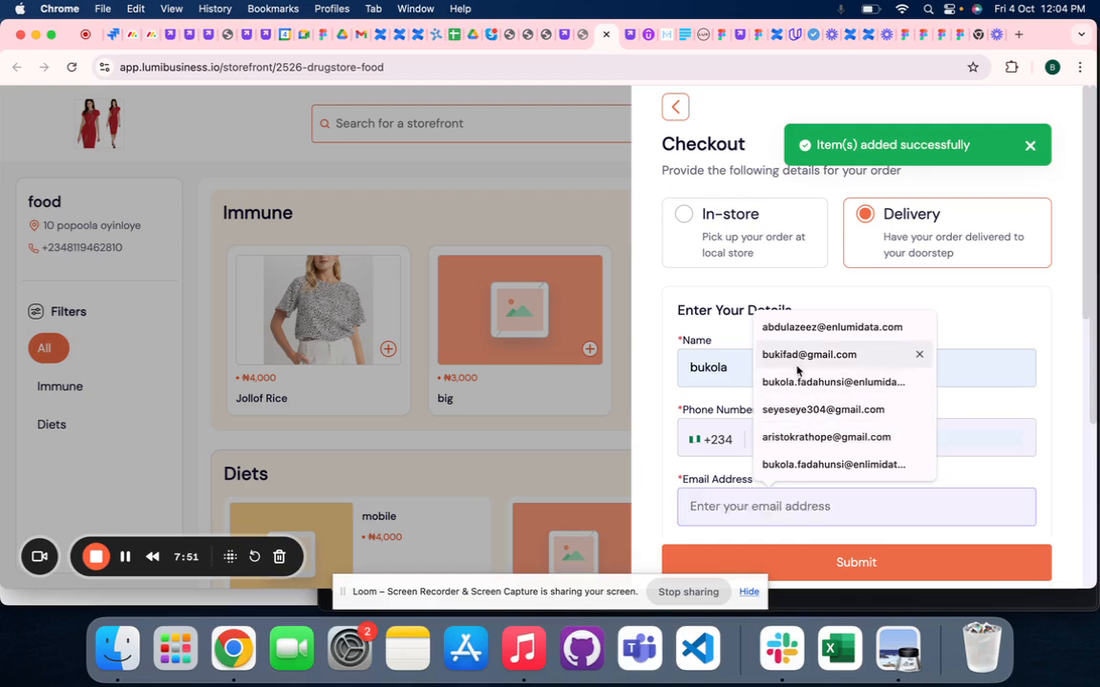
pyautogui.click(897, 357)
# - Set the country in the delivery address details to Nigeria
pyautogui.scroll(-5, 794, 442)
pyautogui.click(771, 409)
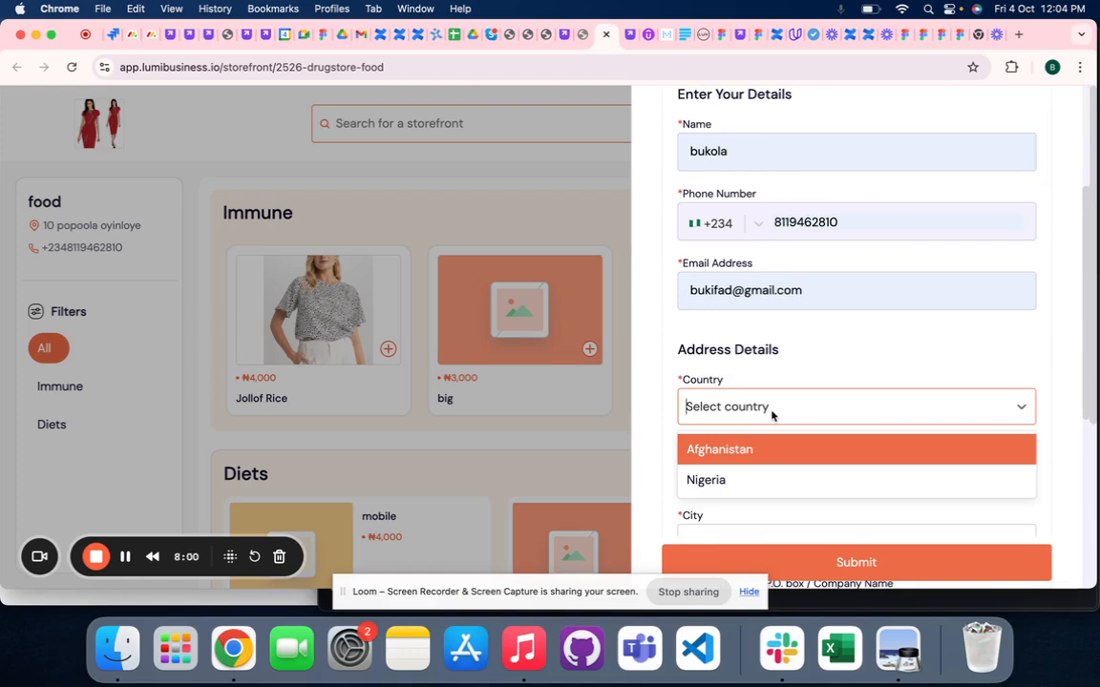
pyautogui.click(773, 416)
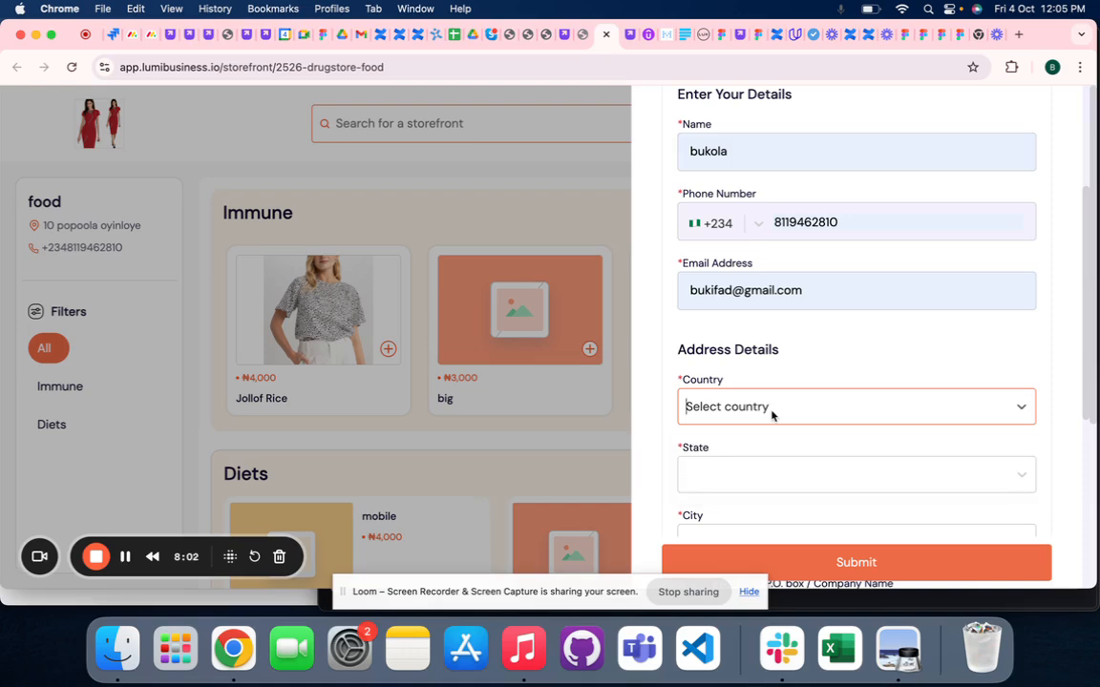
pyautogui.click(772, 413)
pyautogui.scroll(-1, 759, 410)
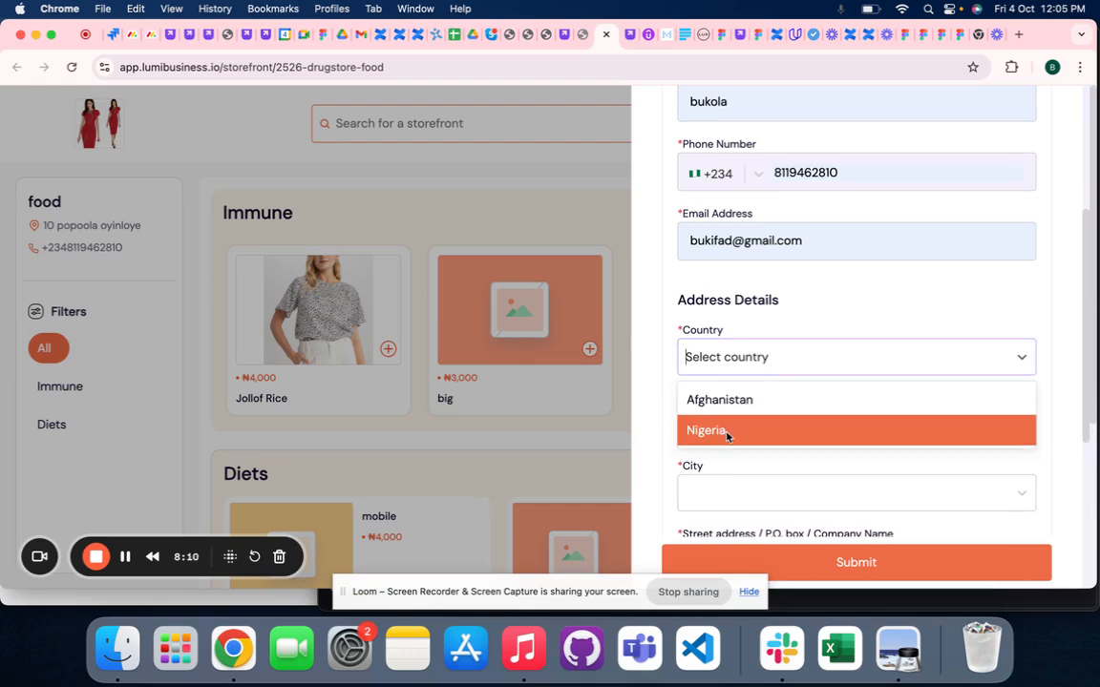
pyautogui.click(725, 431)
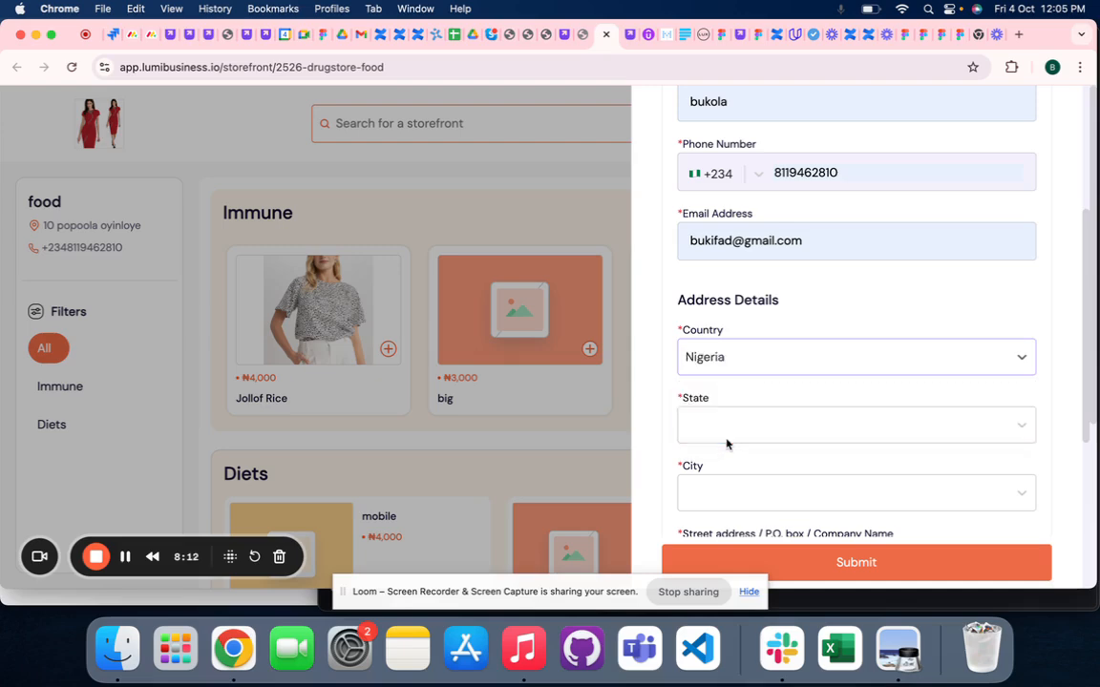
# - Set the delivery address's state to Lagos and its city to Apapa
pyautogui.scroll(-1, 719, 363)
pyautogui.click(719, 391)
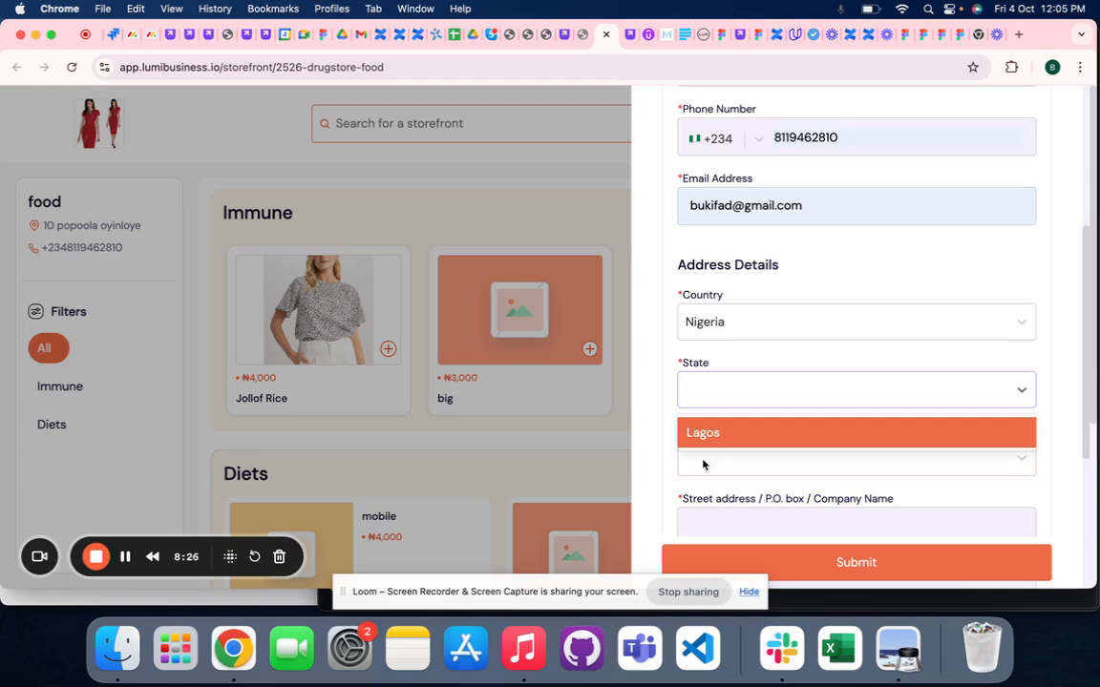
pyautogui.click(737, 440)
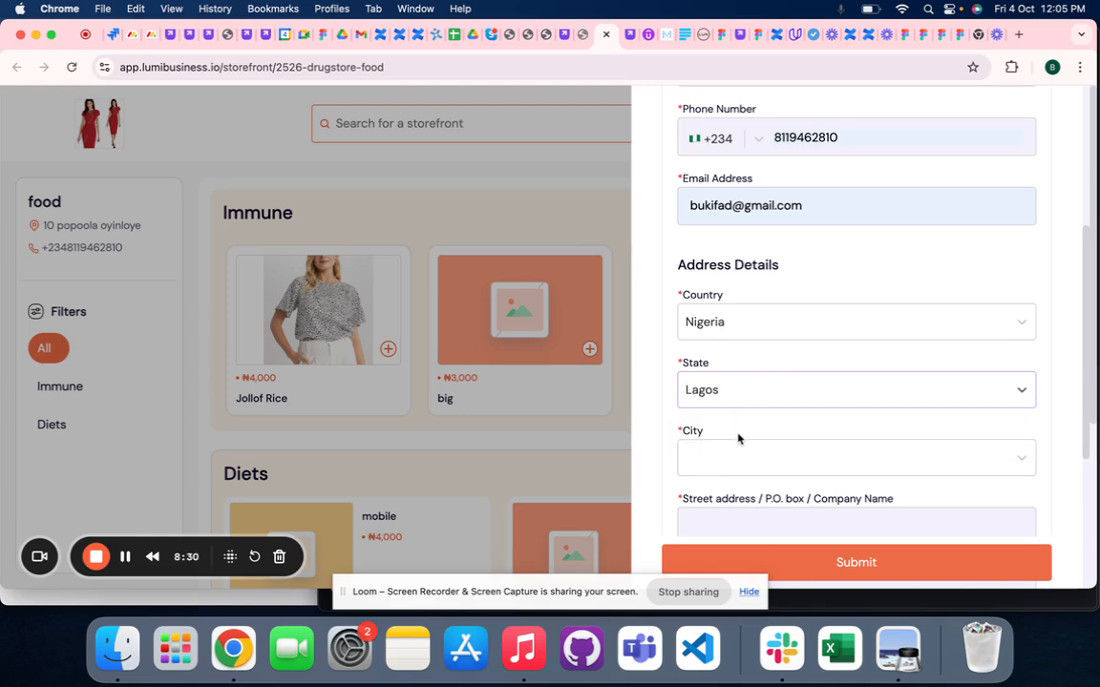
pyautogui.click(729, 450)
pyautogui.scroll(-3, 727, 452)
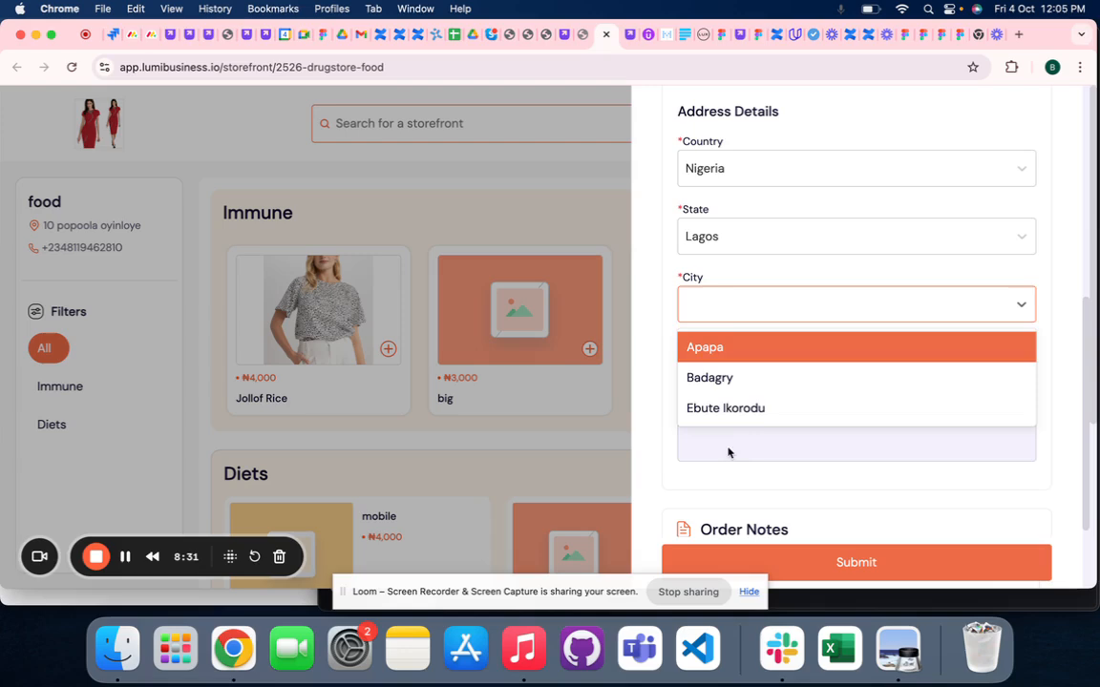
pyautogui.click(720, 349)
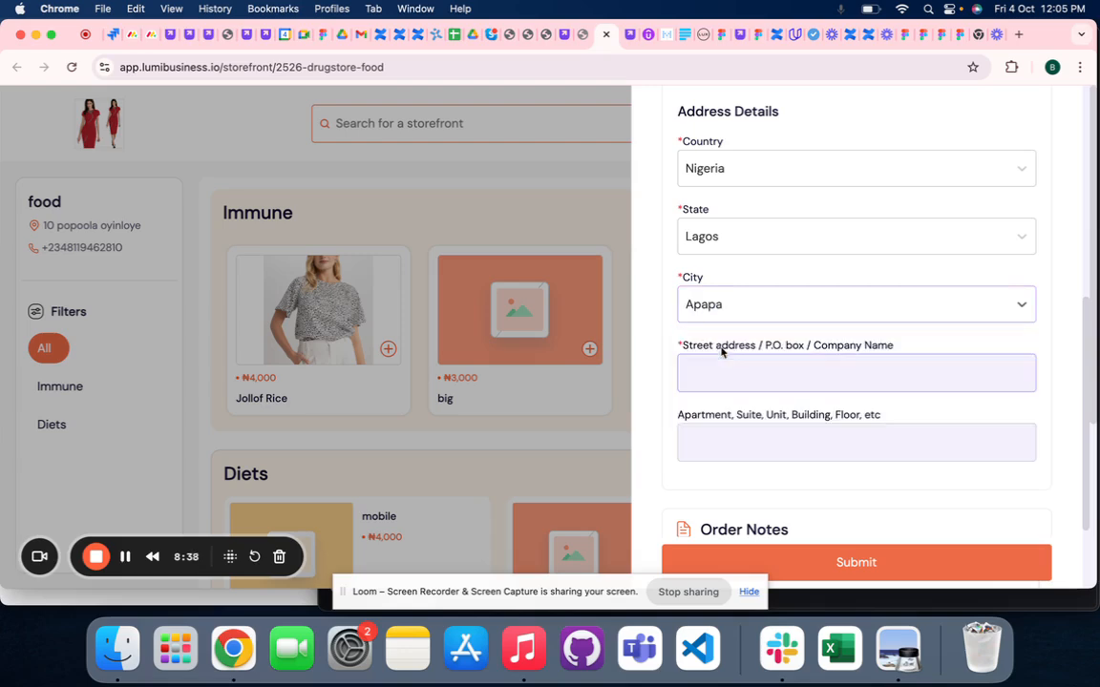
# - Fill in the customer's street address and review the completed address details
pyautogui.click(731, 361)
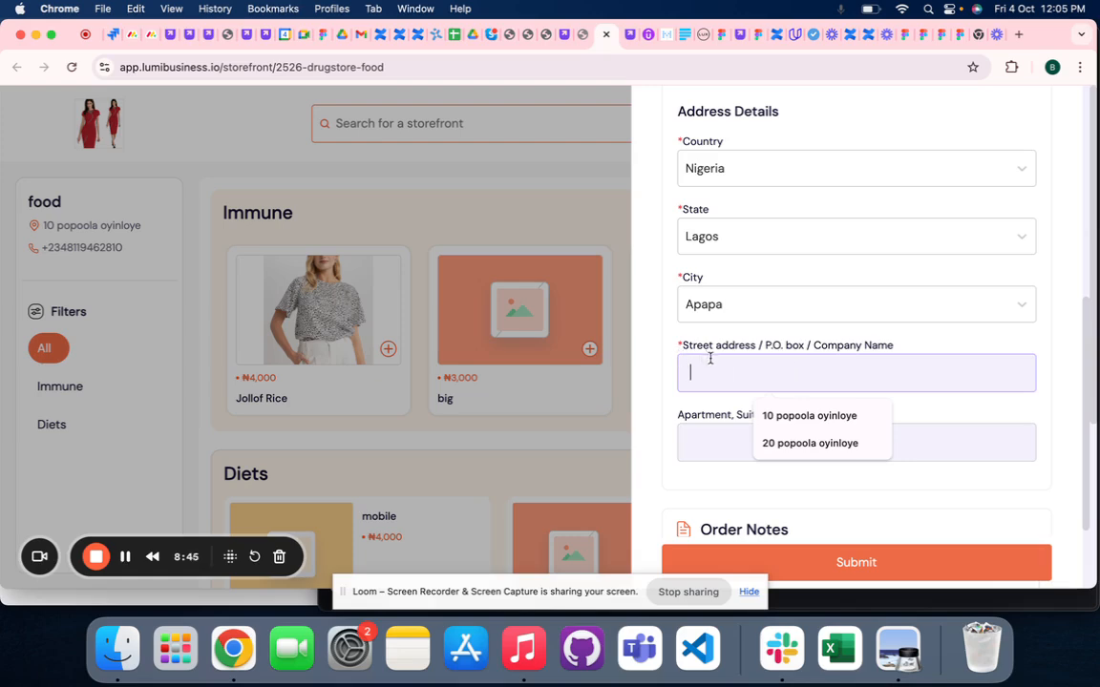
pyautogui.click(800, 414)
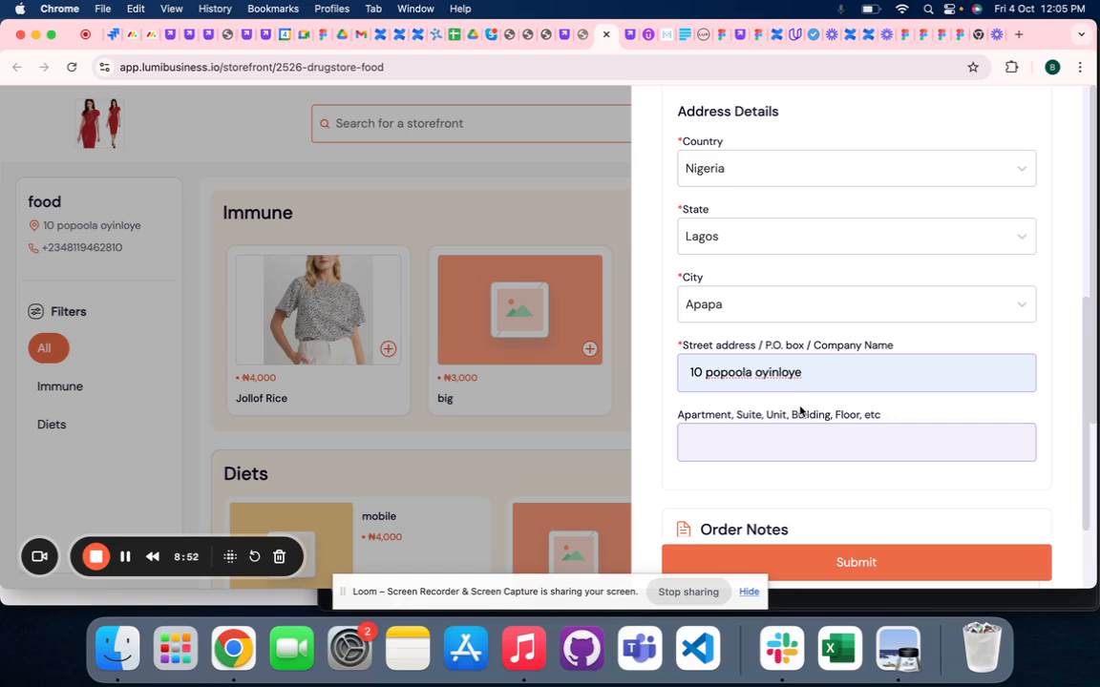
pyautogui.scroll(3, 800, 411)
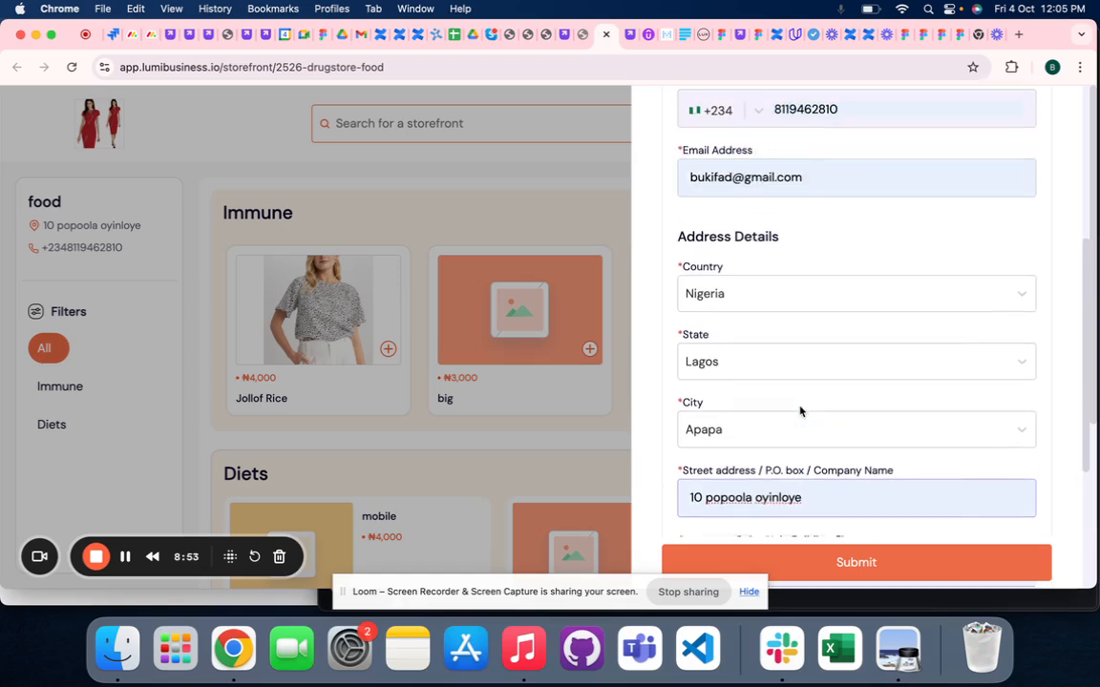
pyautogui.scroll(-1, 800, 410)
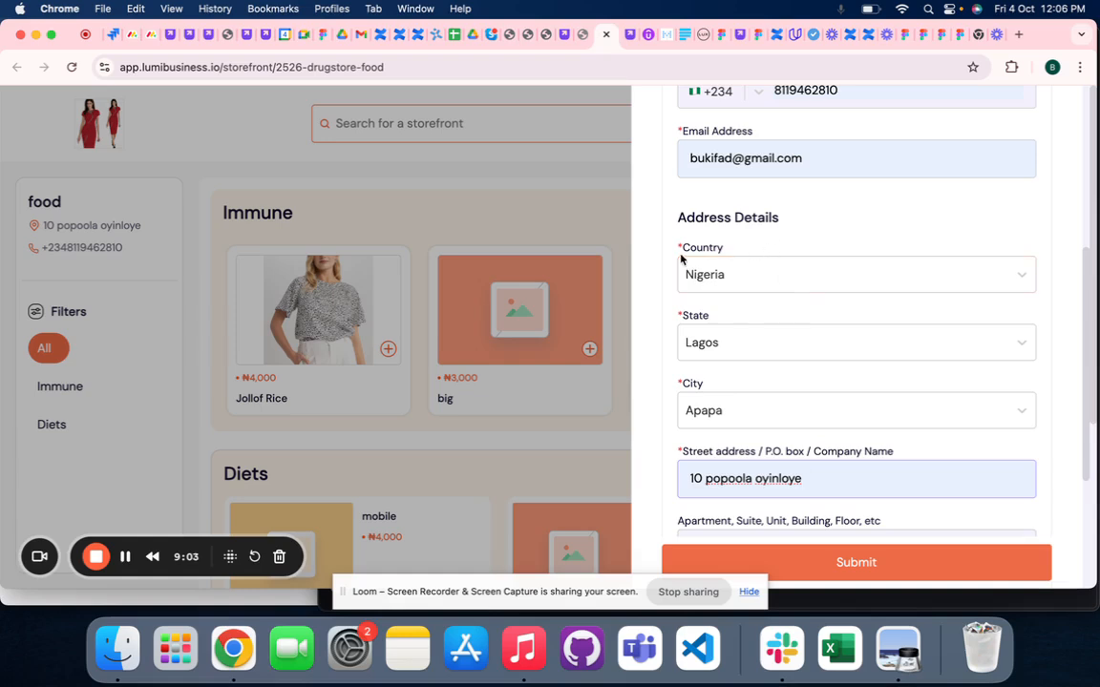
pyautogui.scroll(-2, 716, 385)
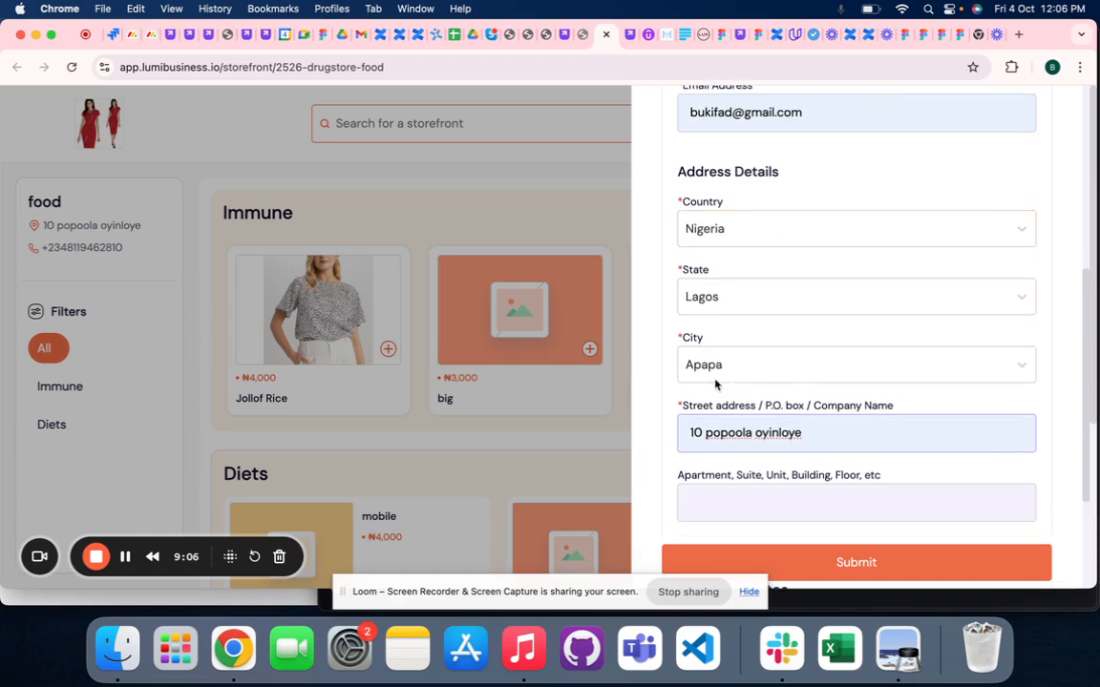
pyautogui.moveTo(839, 411); pyautogui.dragTo(684, 415)
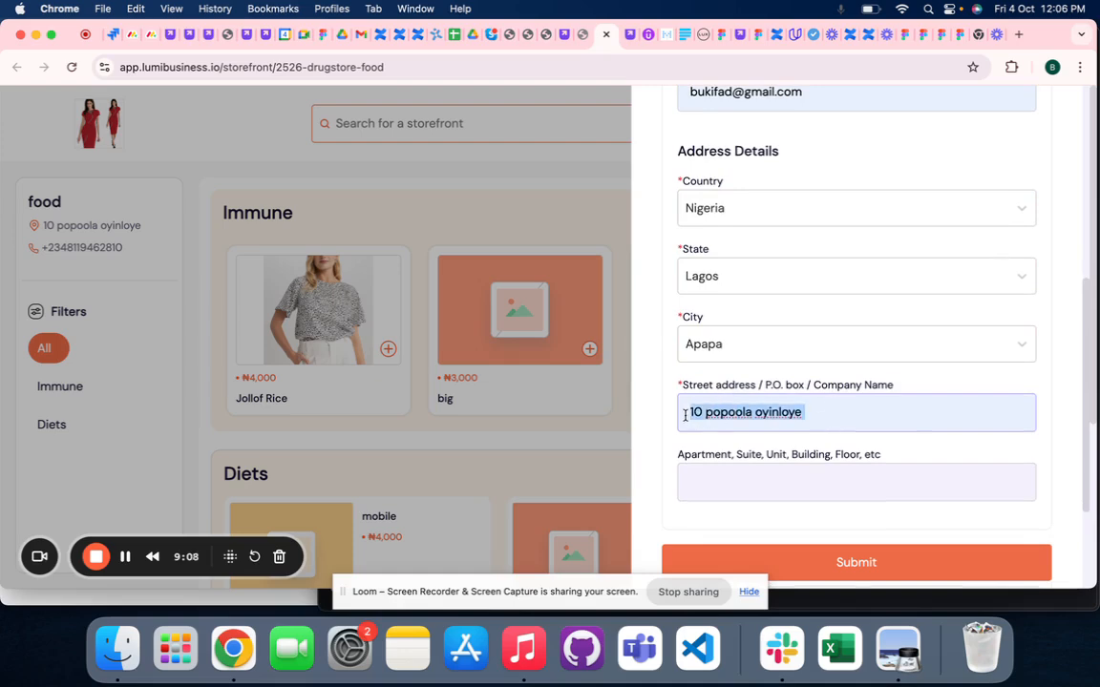
pyautogui.scroll(-2, 684, 415)
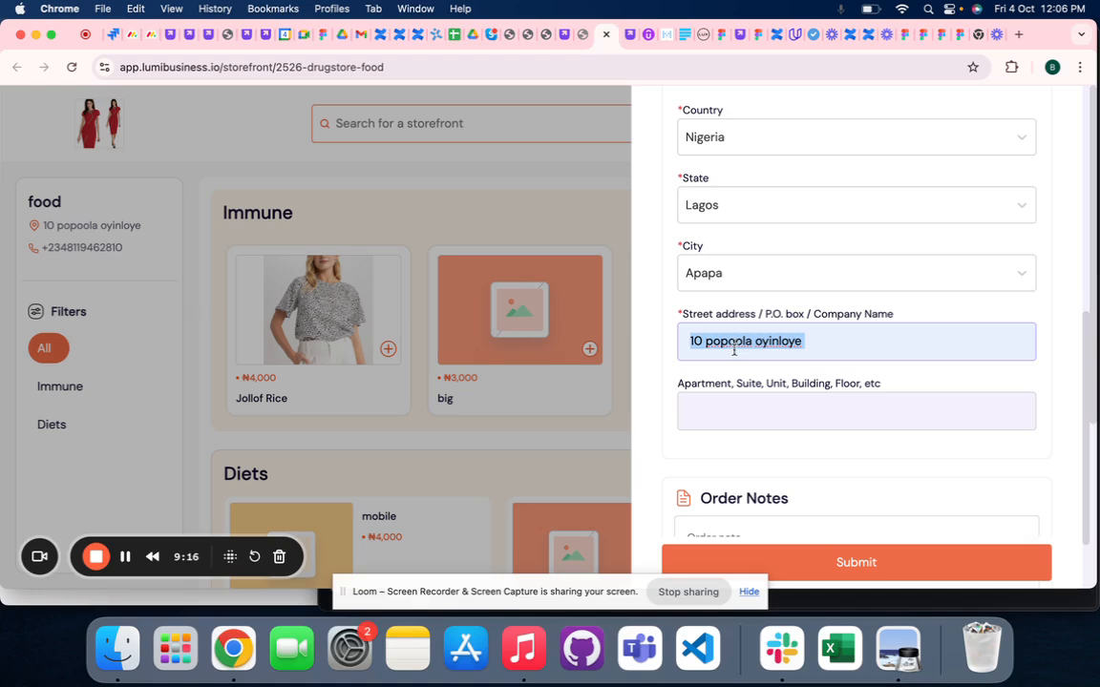
# - Fill in the apartment or unit number for the delivery address and submit the checkout details
pyautogui.click(714, 426)
pyautogui.click(769, 453)
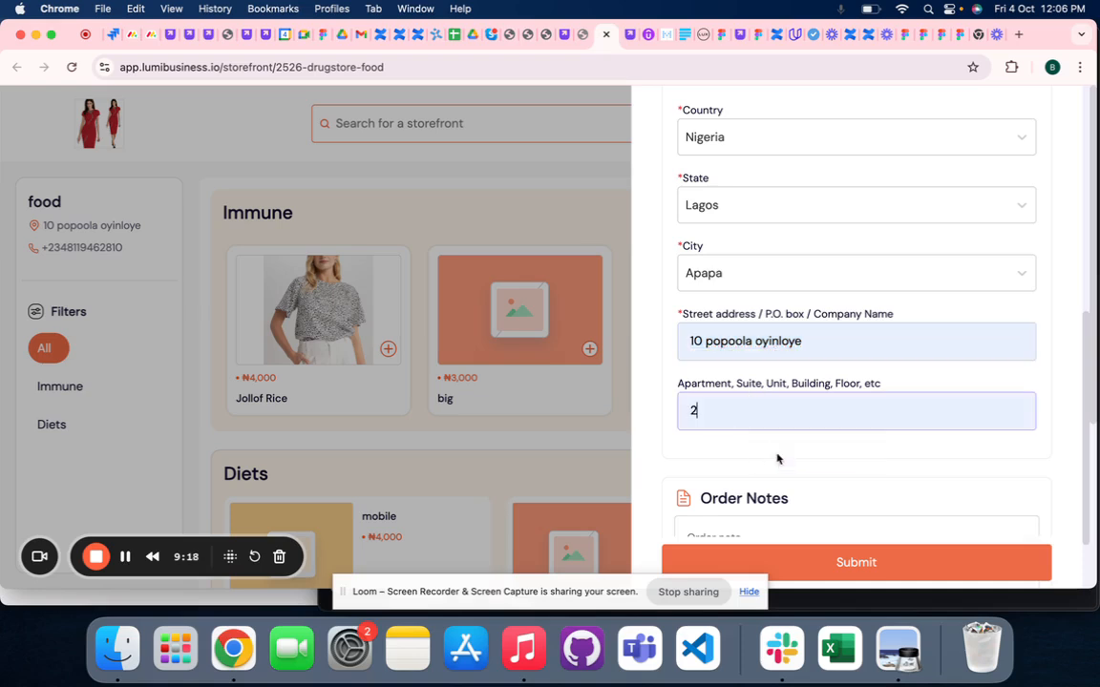
pyautogui.scroll(-2, 777, 459)
pyautogui.click(781, 562)
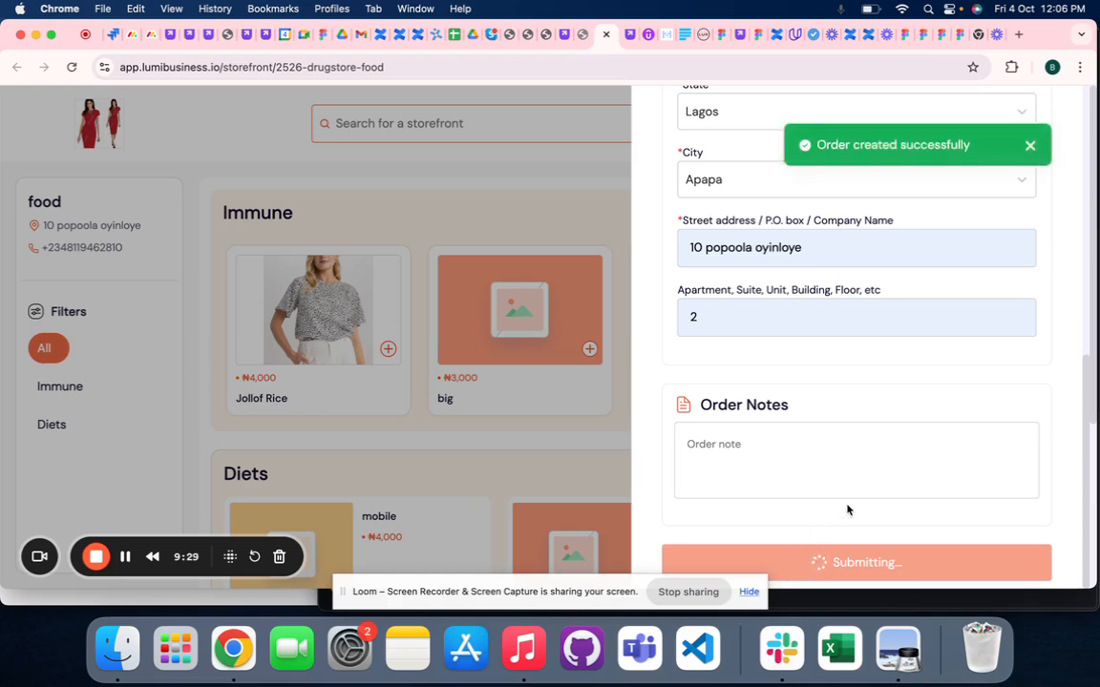
# - Proceed from the order summary to payment and place the order with Pay On Delivery
pyautogui.scroll(-3, 847, 509)
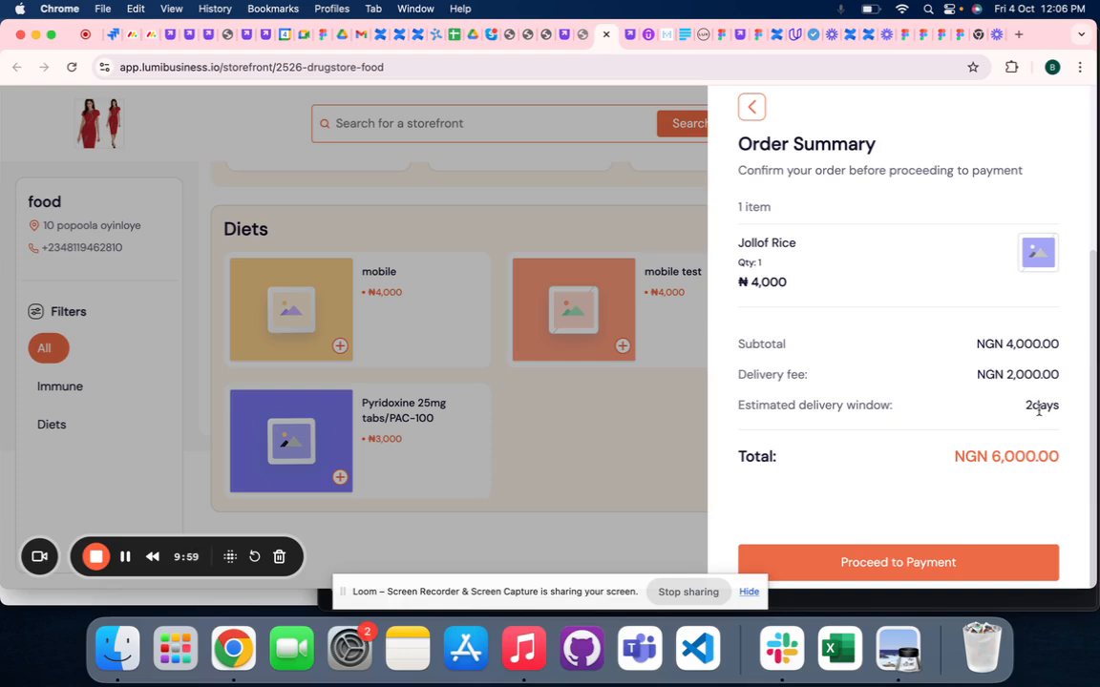
pyautogui.click(902, 563)
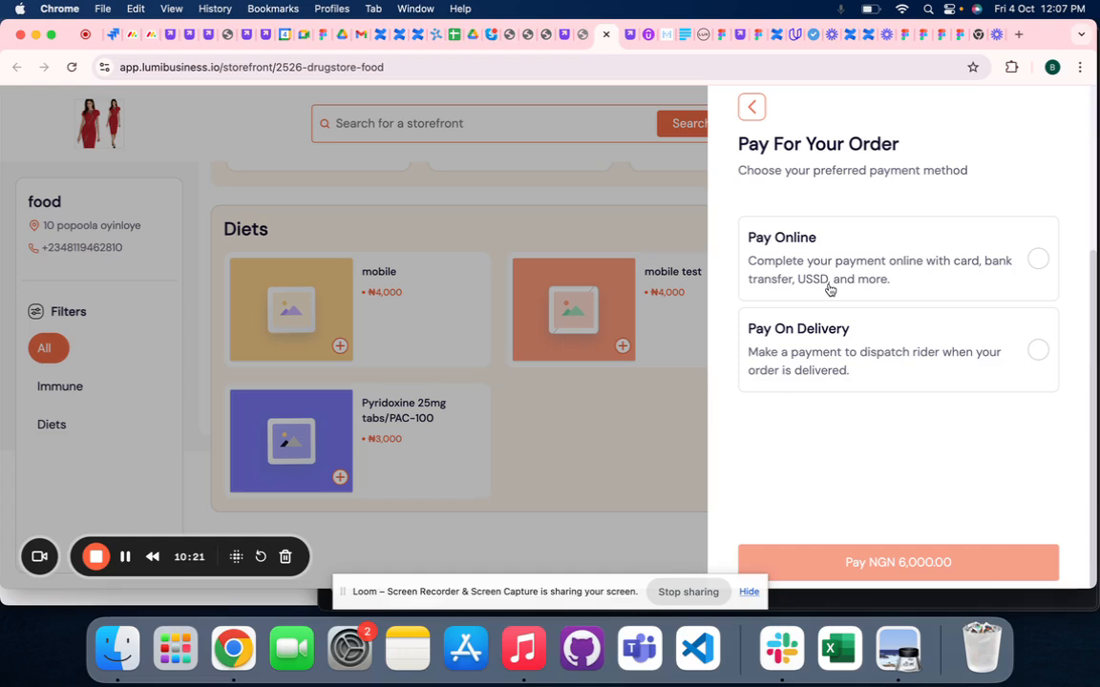
pyautogui.click(823, 343)
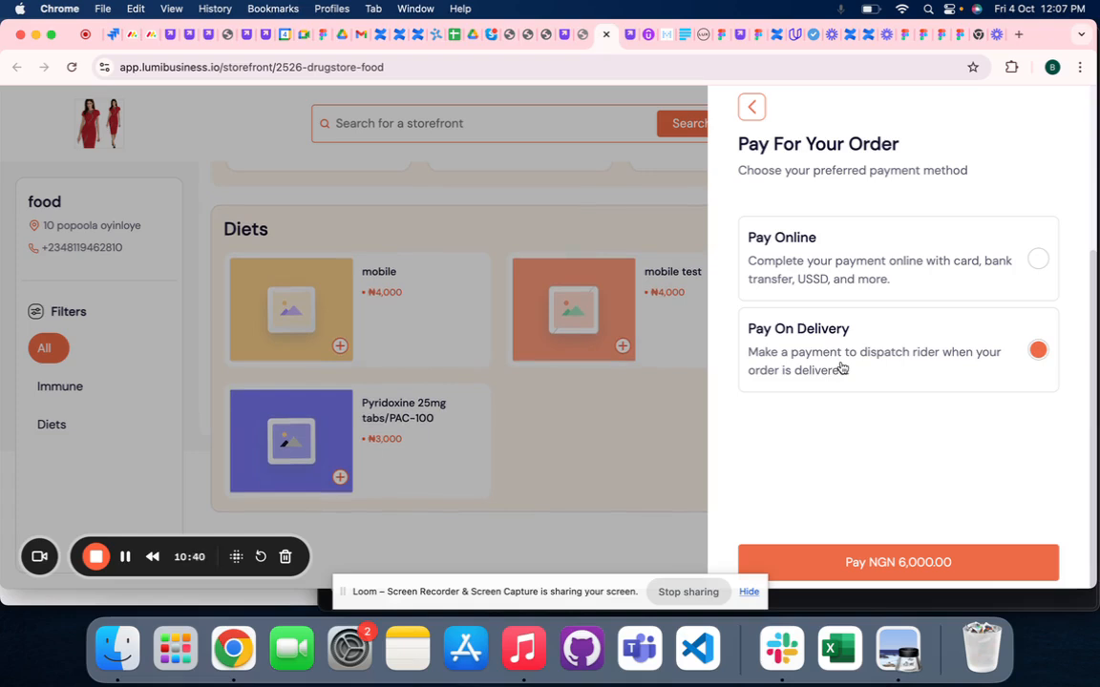
pyautogui.click(836, 570)
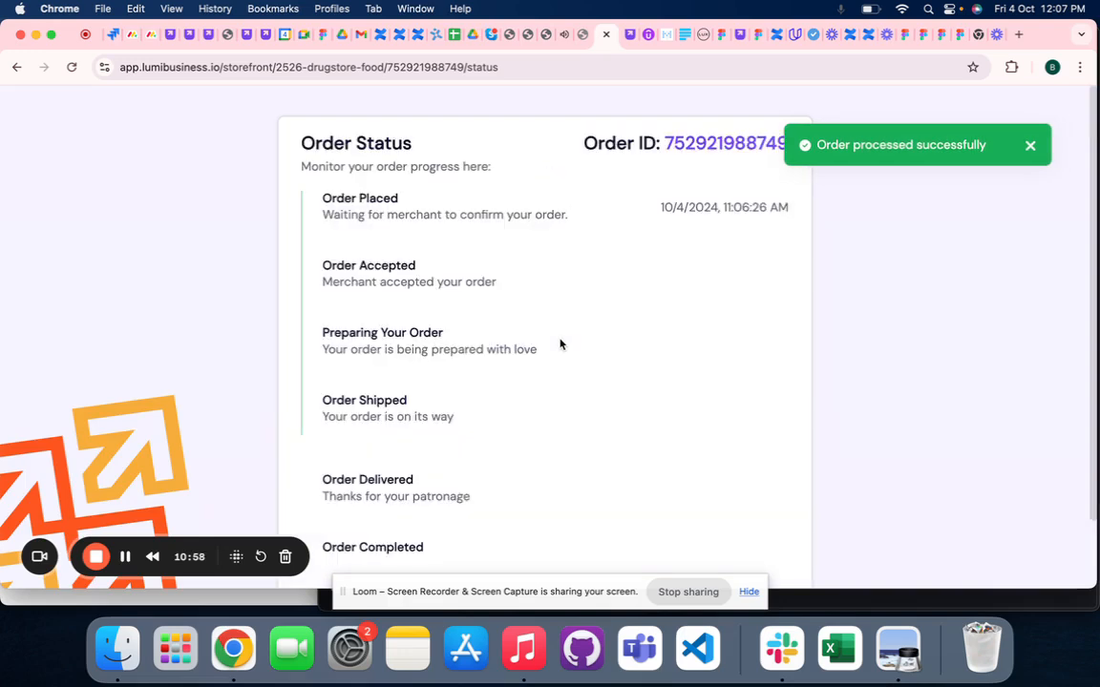
# - Examine the progress stages of the placed order on its Order Status page
pyautogui.scroll(-2, 560, 344)
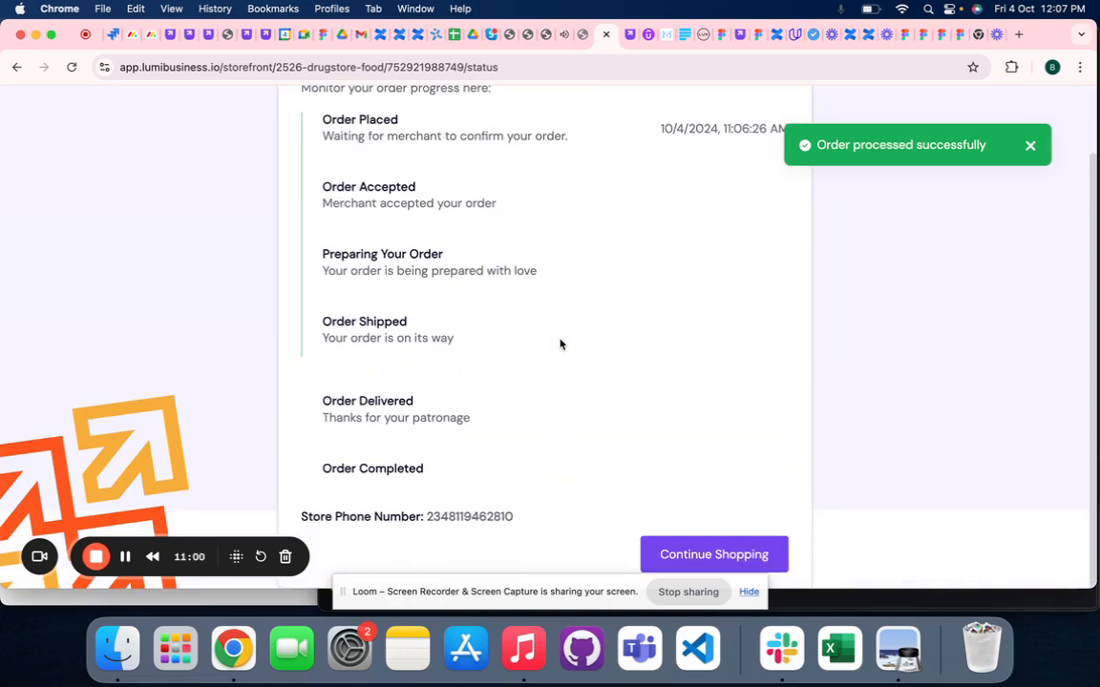
pyautogui.scroll(2, 559, 348)
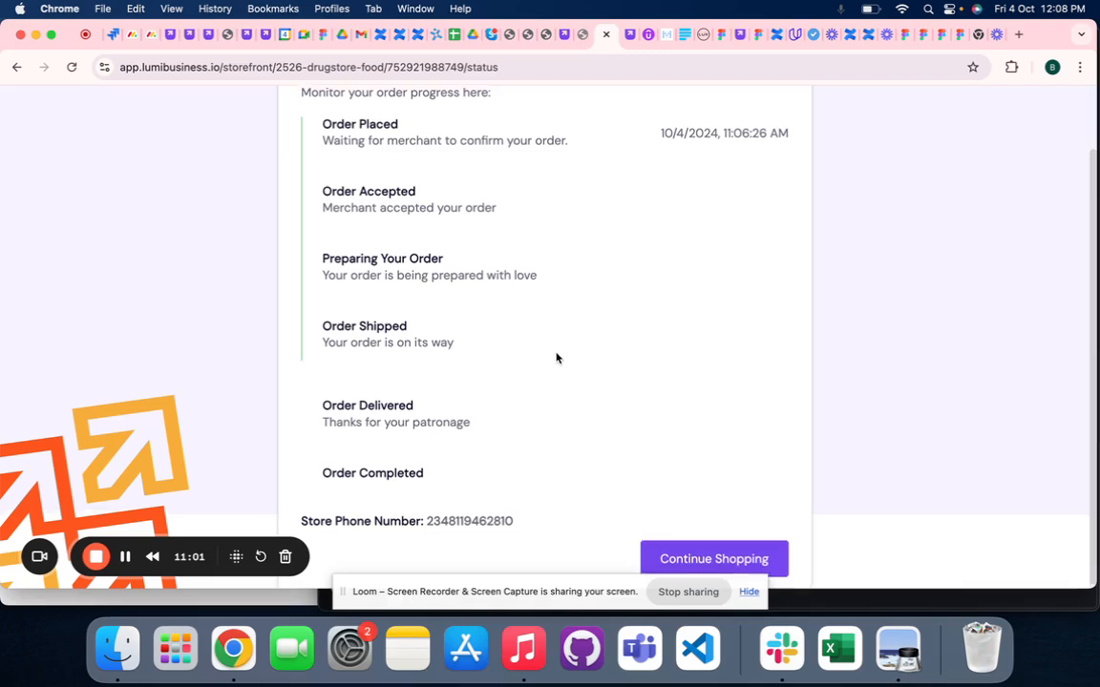
pyautogui.scroll(-1, 557, 358)
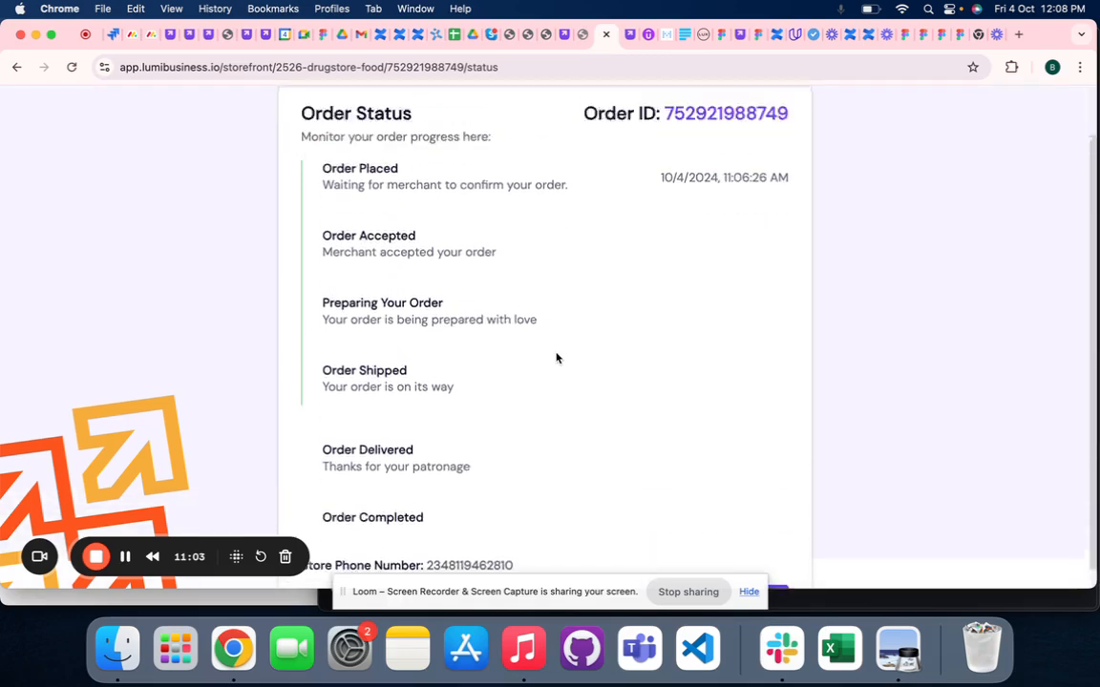
pyautogui.scroll(1, 558, 358)
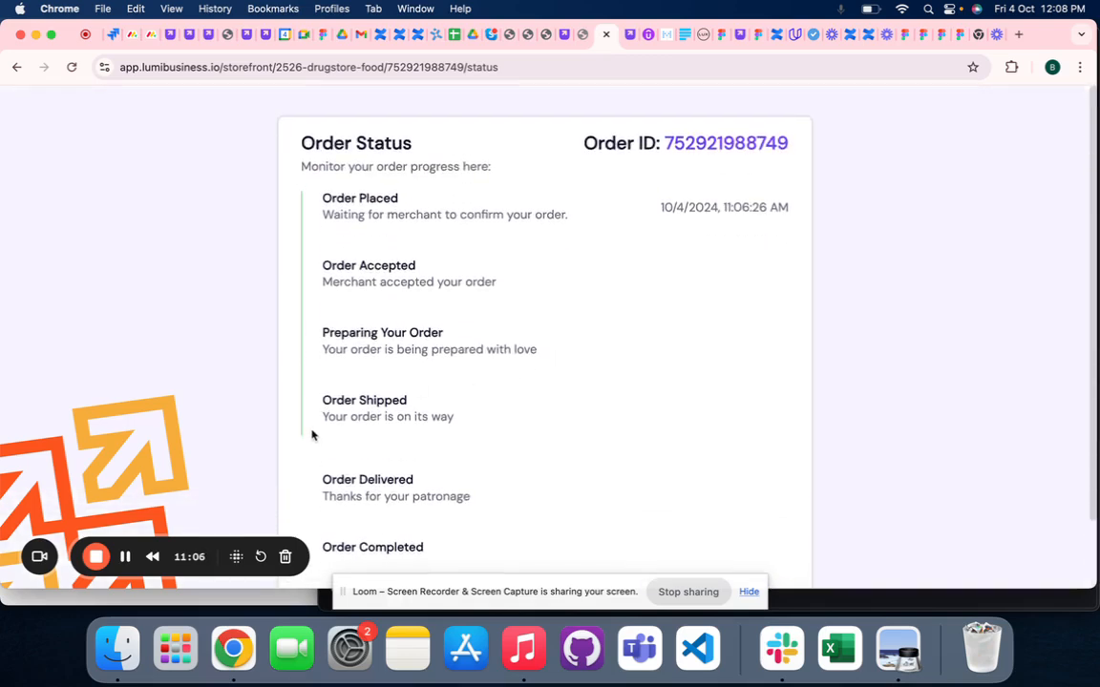
pyautogui.scroll(-1, 428, 399)
pyautogui.scroll(-1, 427, 399)
pyautogui.scroll(1, 400, 289)
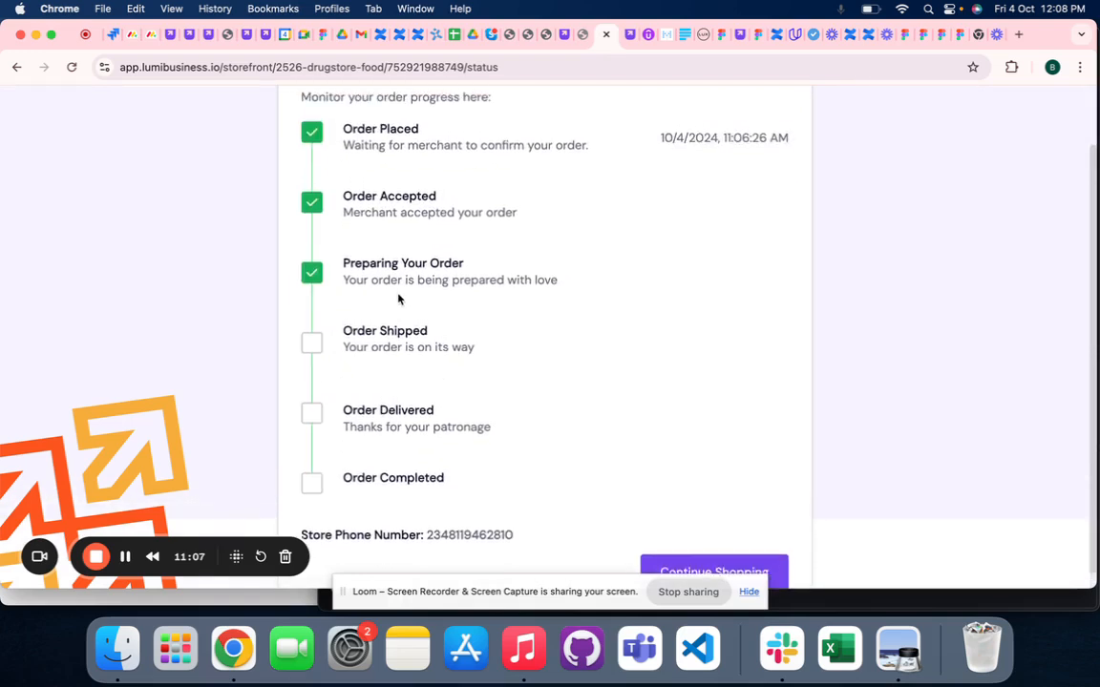
# - Return to the merchant's storefront management page and review the details of the new online order
pyautogui.scroll(1, 396, 294)
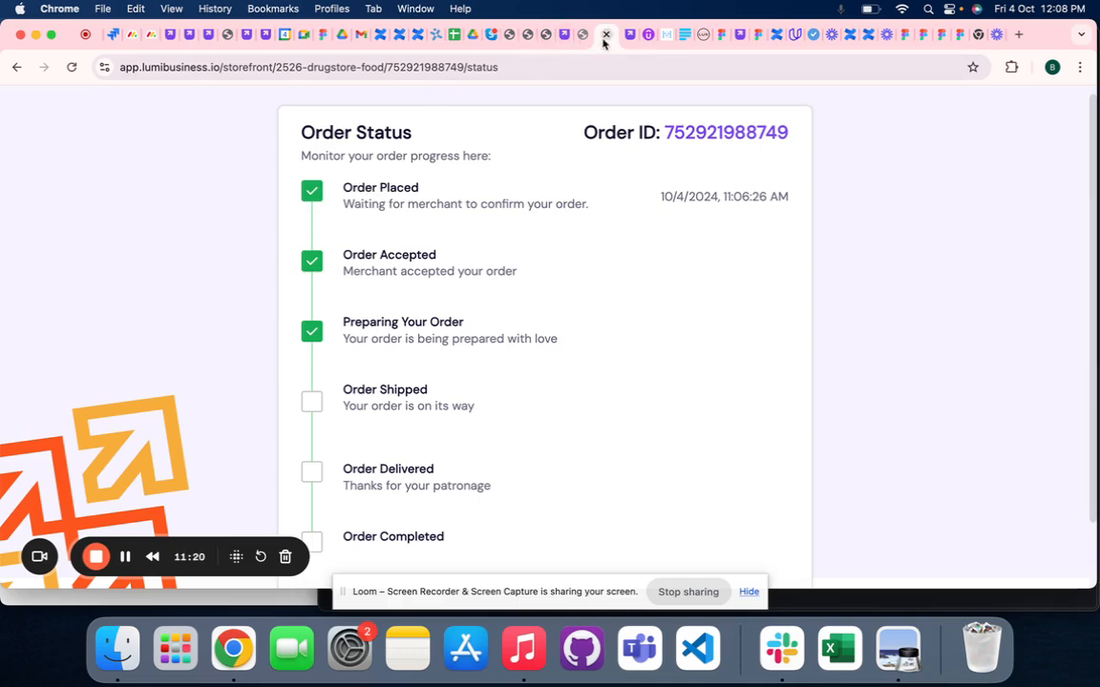
pyautogui.click(566, 35)
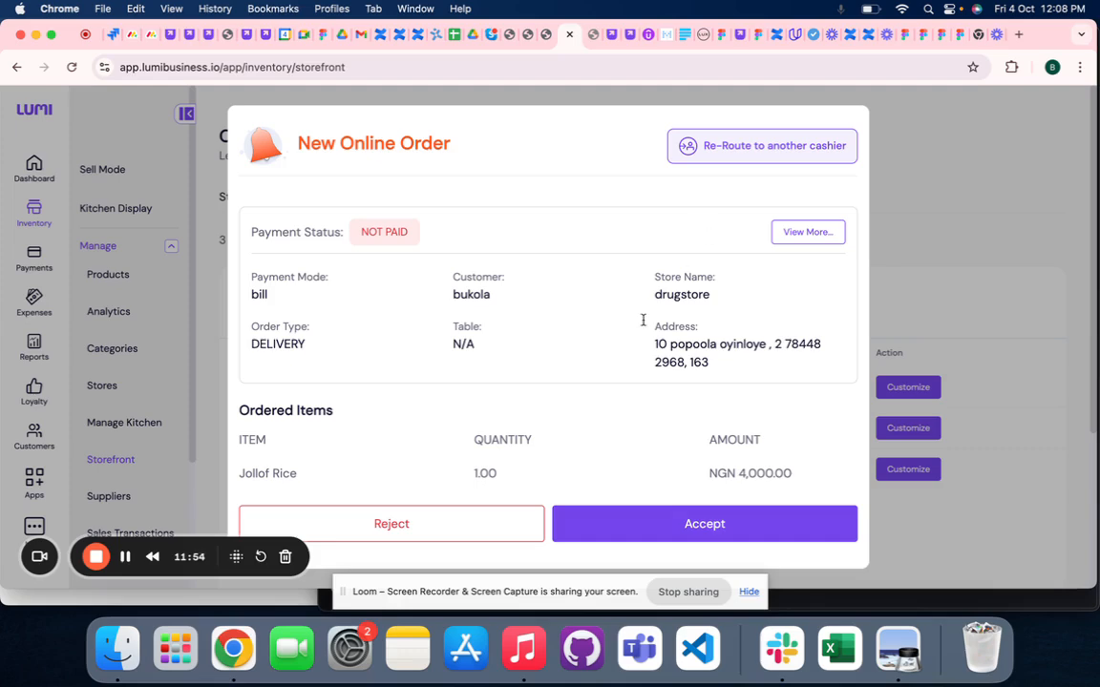
pyautogui.click(530, 524)
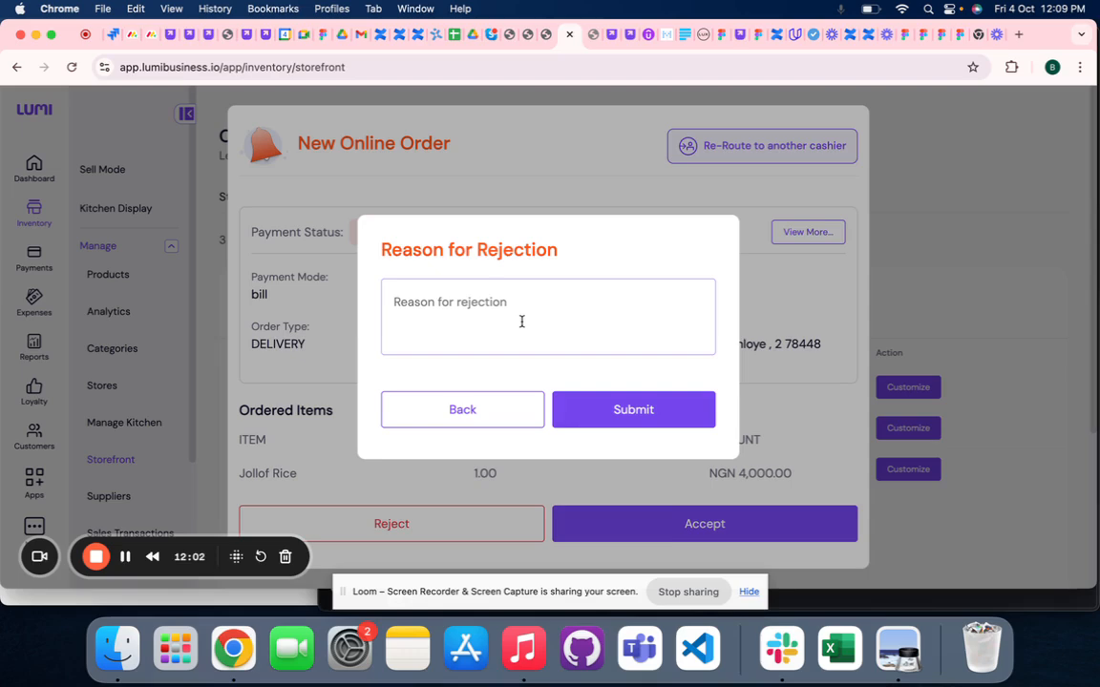
pyautogui.click(451, 411)
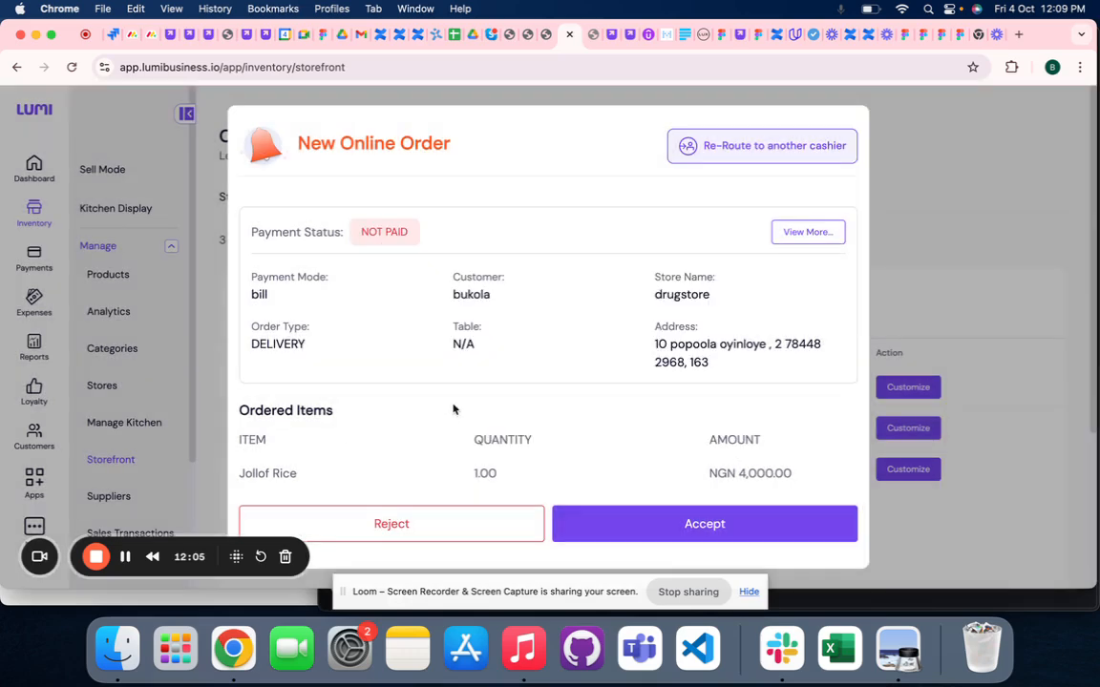
pyautogui.click(387, 527)
pyautogui.click(448, 316)
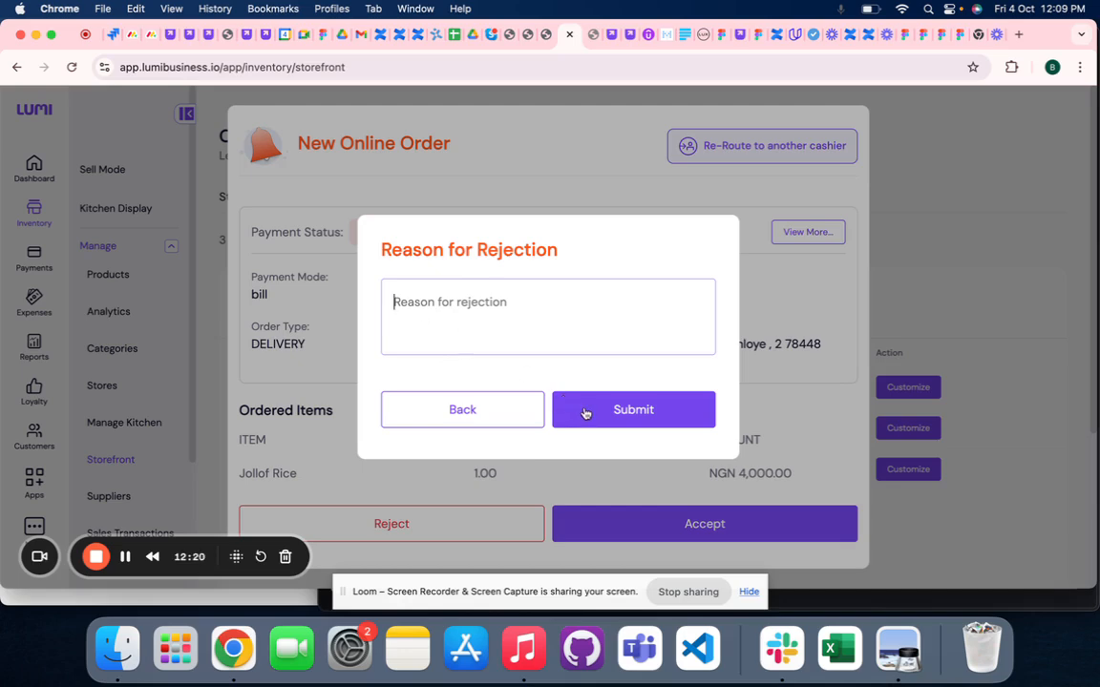
pyautogui.click(569, 160)
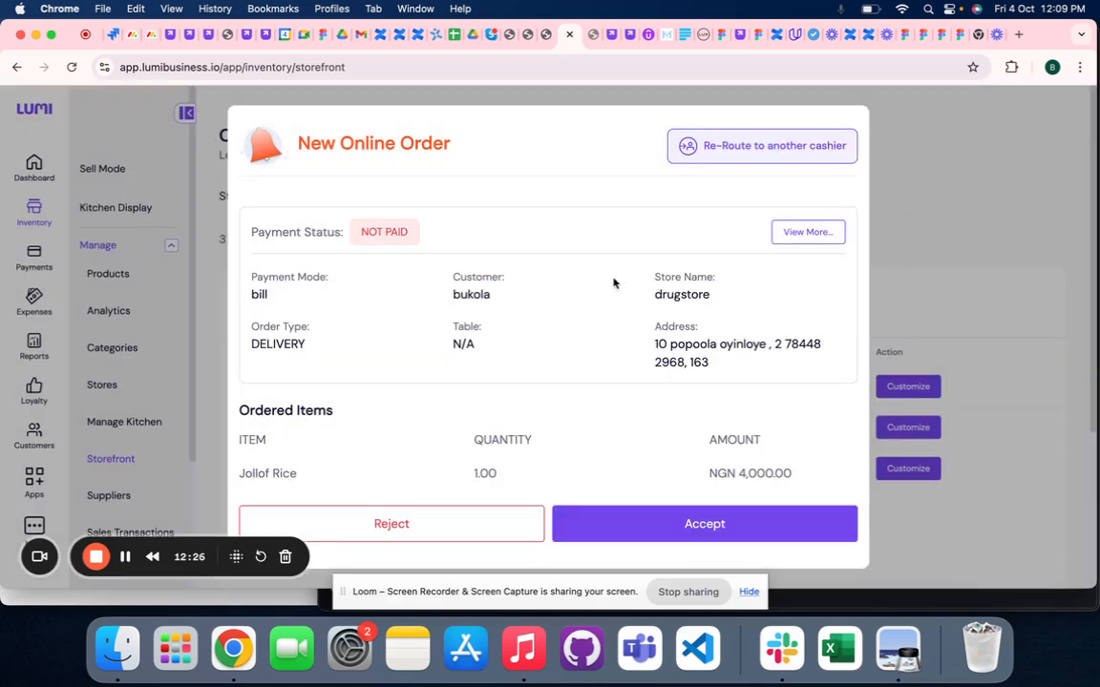
# - Accept the new online order and assign the second listed dispatch rider to it in its transaction details
pyautogui.click(620, 524)
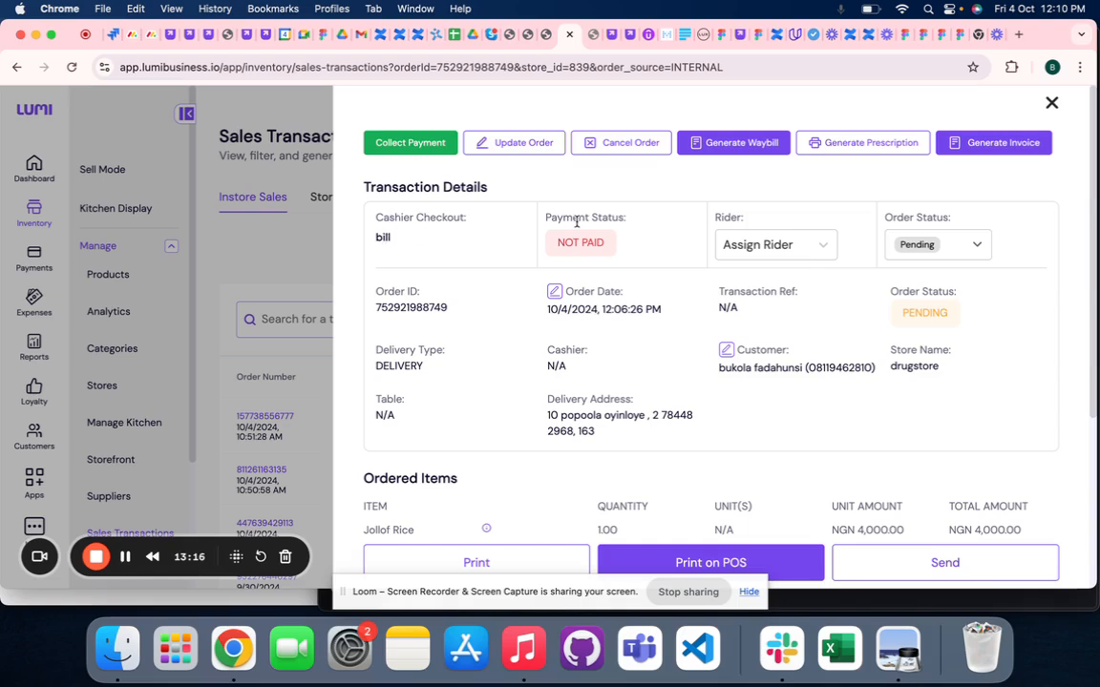
pyautogui.scroll(-1, 589, 242)
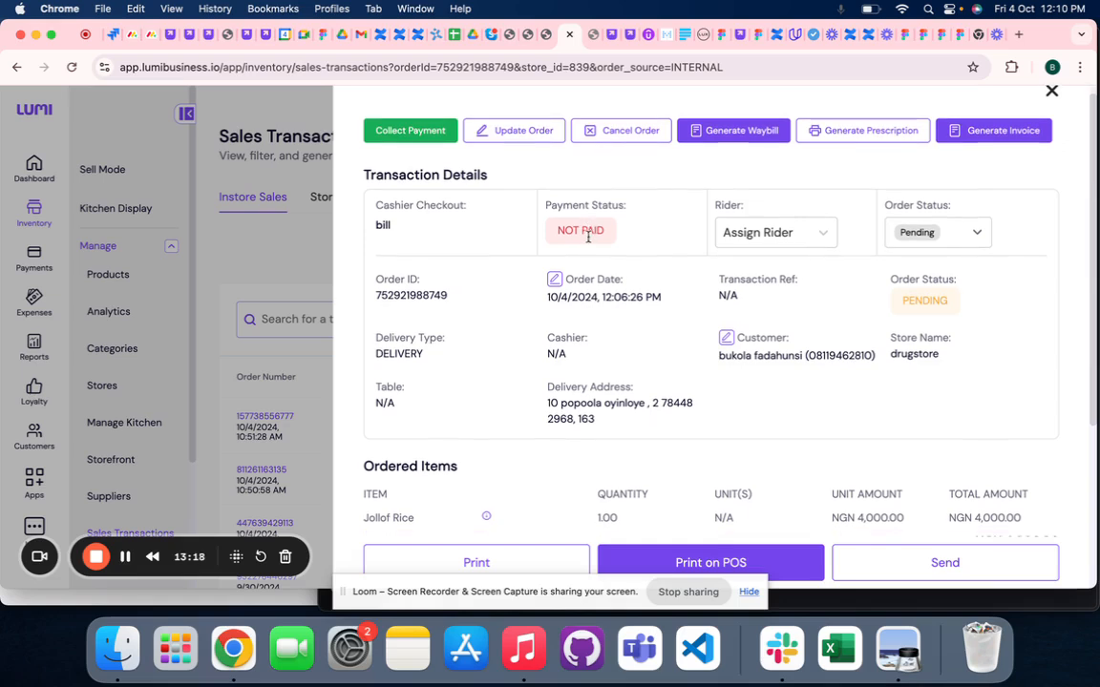
pyautogui.click(751, 234)
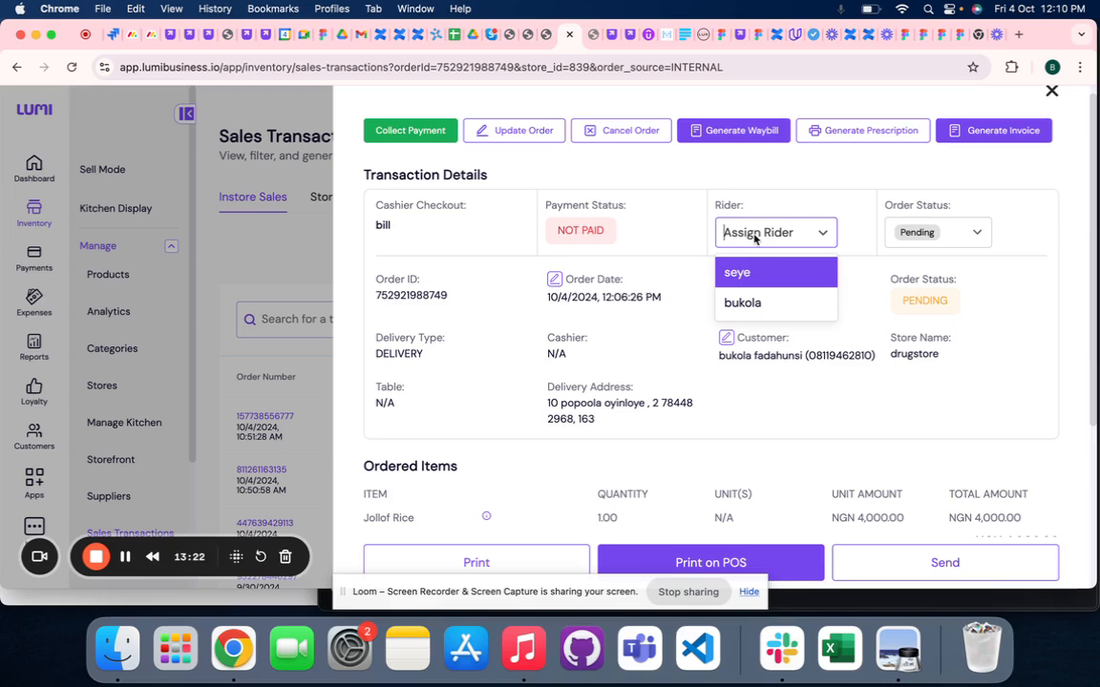
pyautogui.click(754, 239)
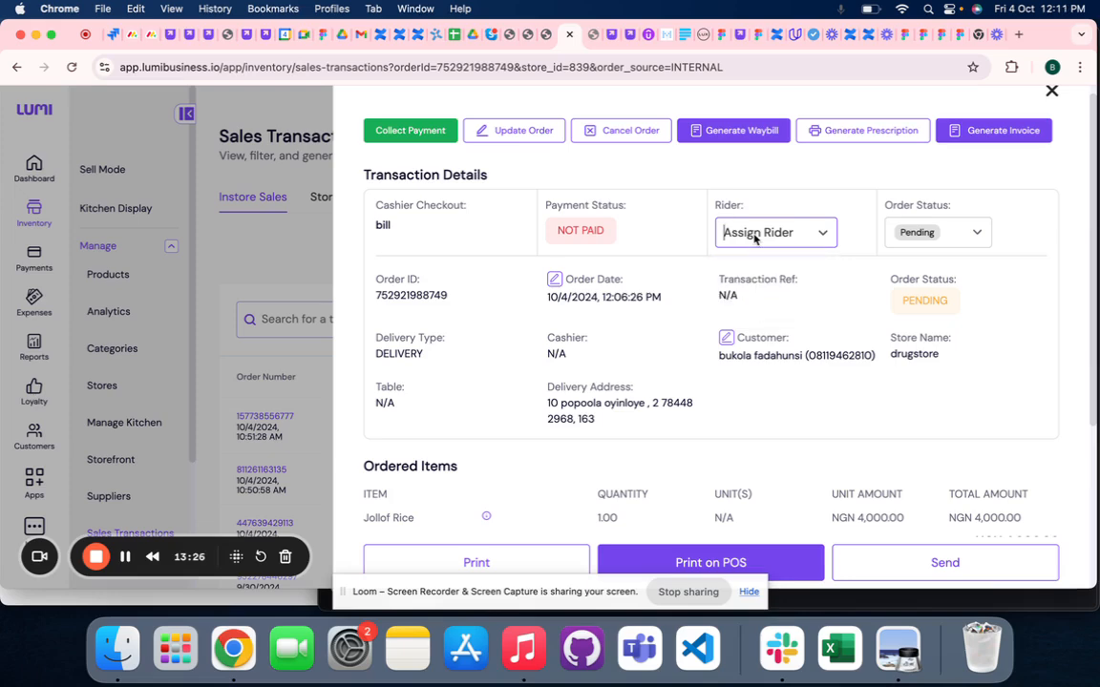
pyautogui.click(754, 239)
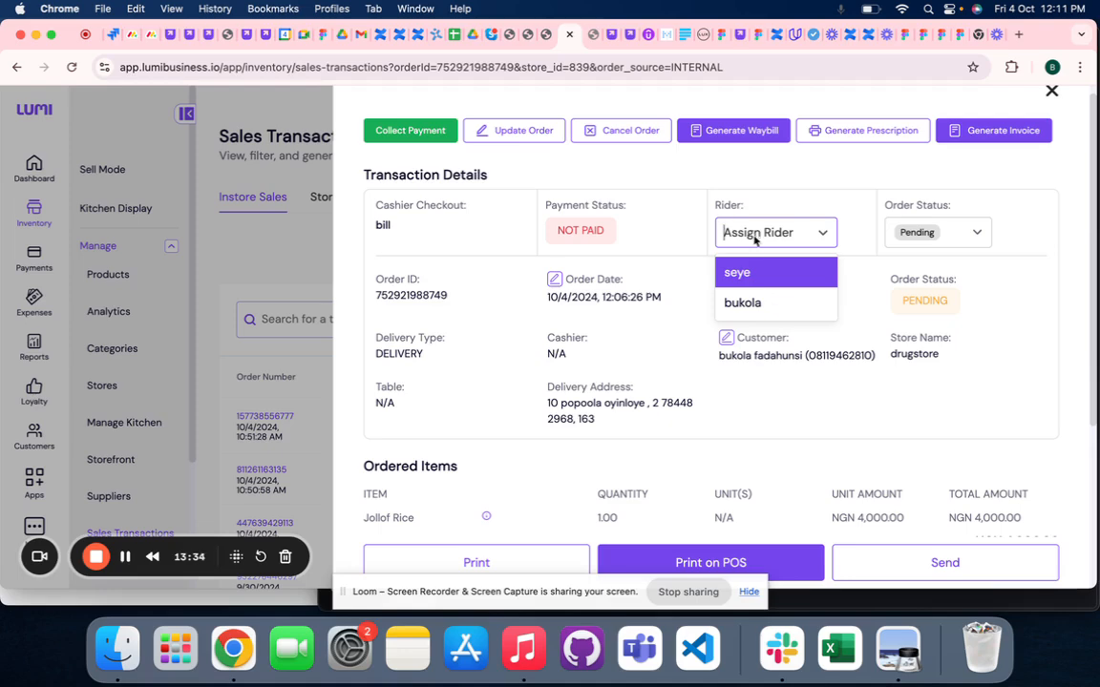
pyautogui.click(749, 306)
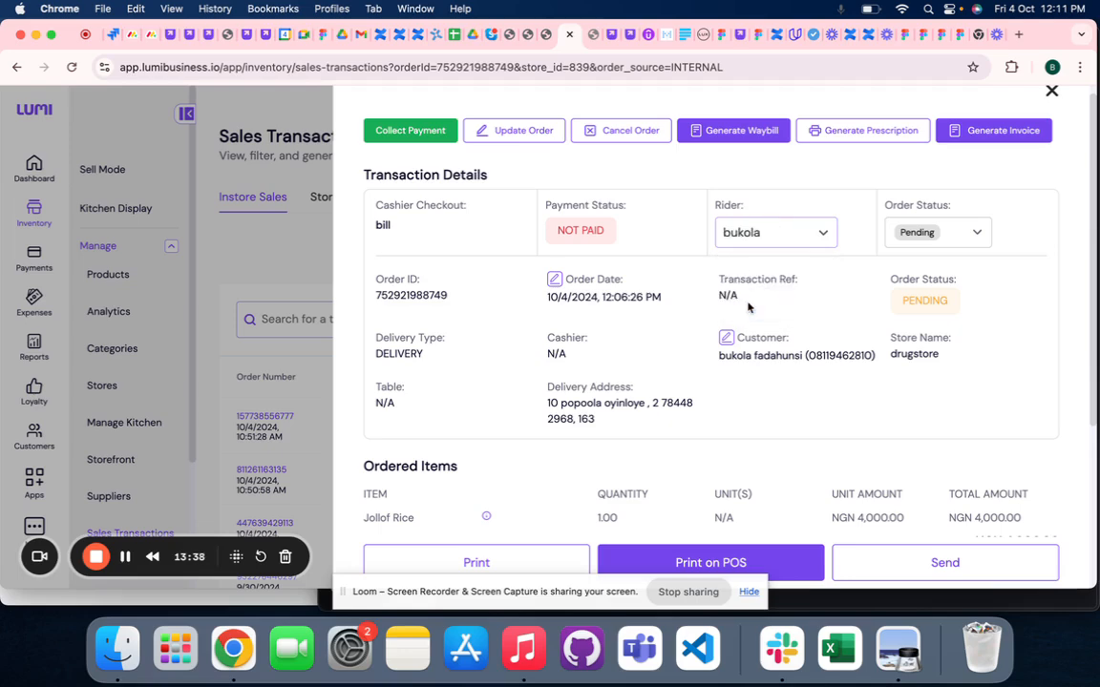
pyautogui.click(766, 234)
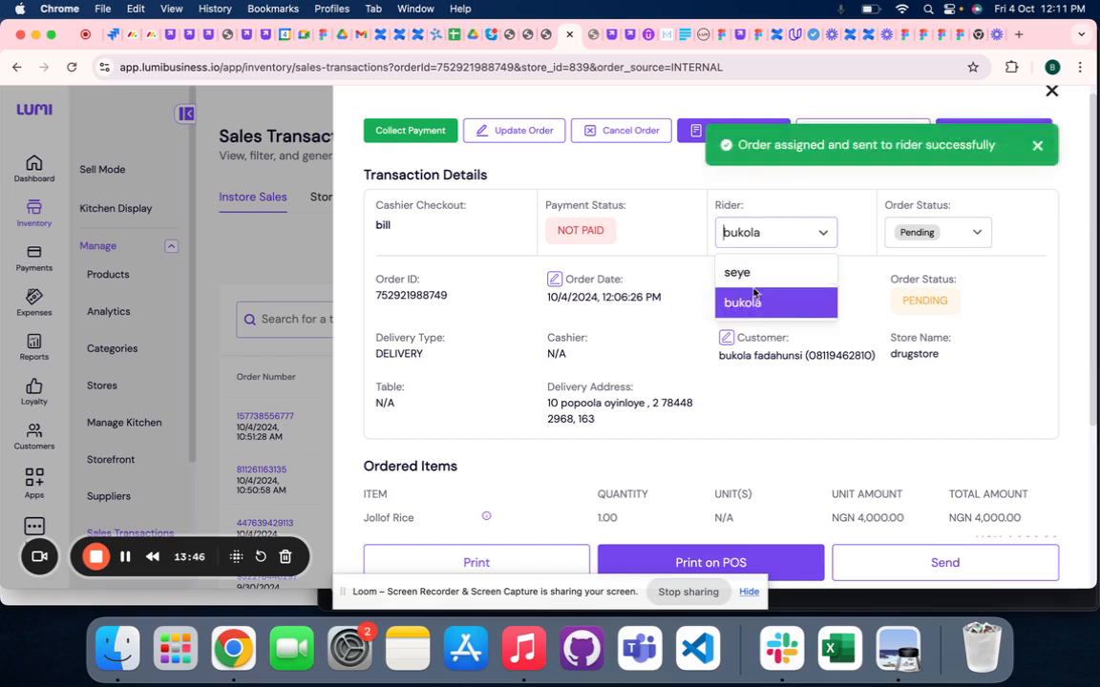
pyautogui.click(755, 170)
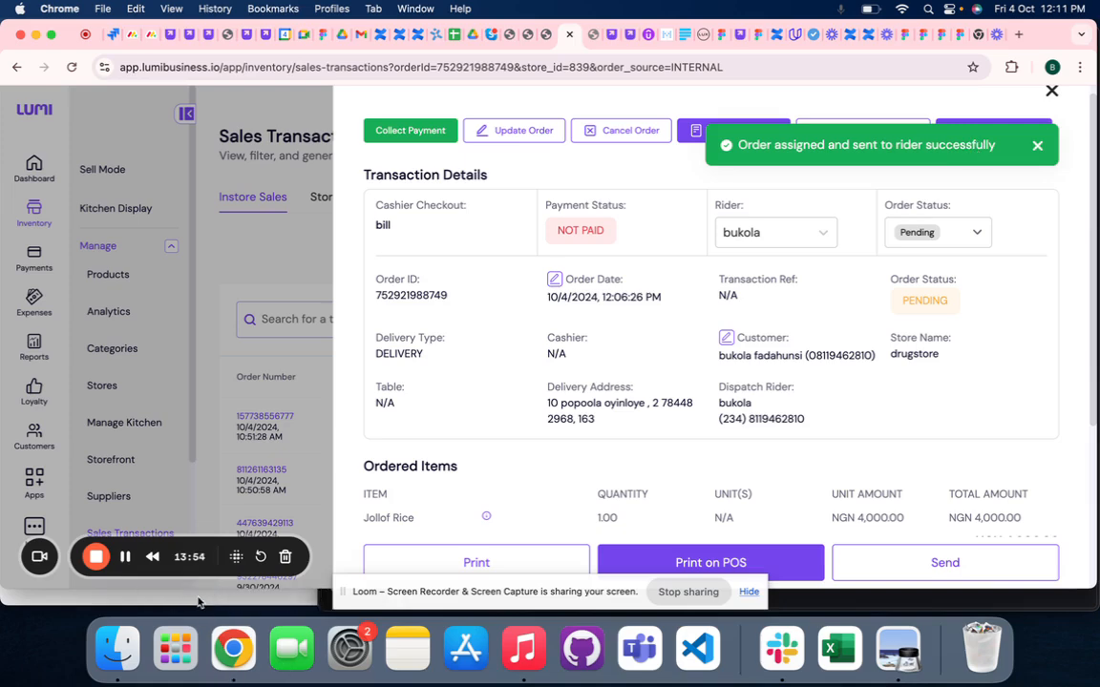
# - Switch to the rider's Gmail inbox, refresh it, and read the email about the newly assigned order
pyautogui.click(199, 603)
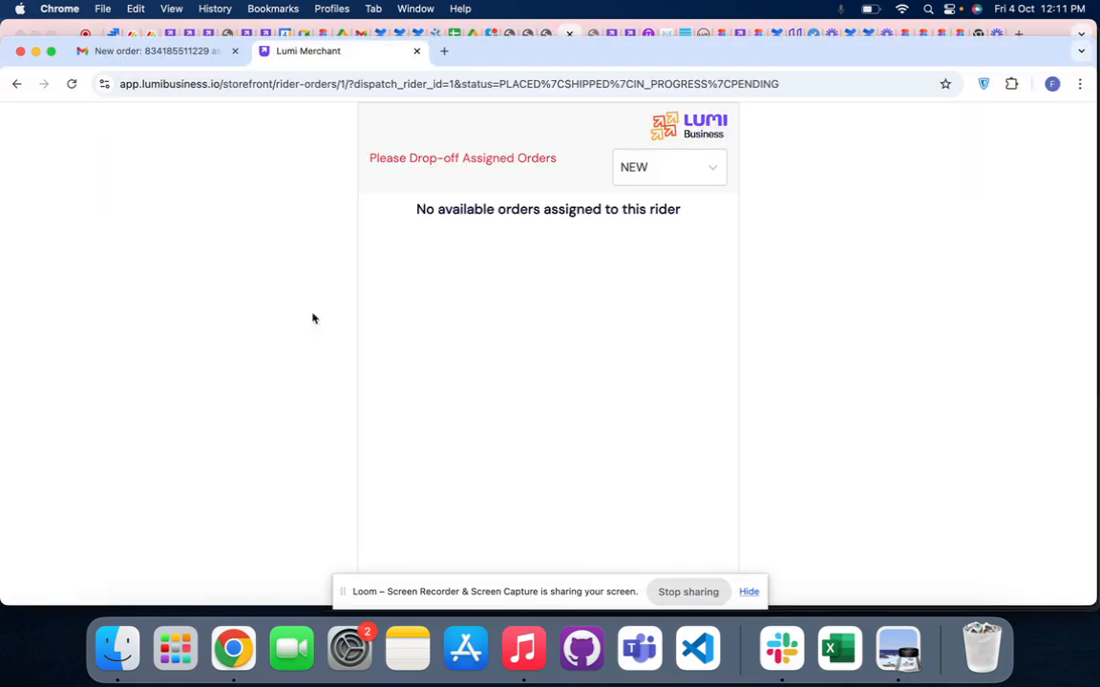
pyautogui.click(190, 52)
pyautogui.click(215, 169)
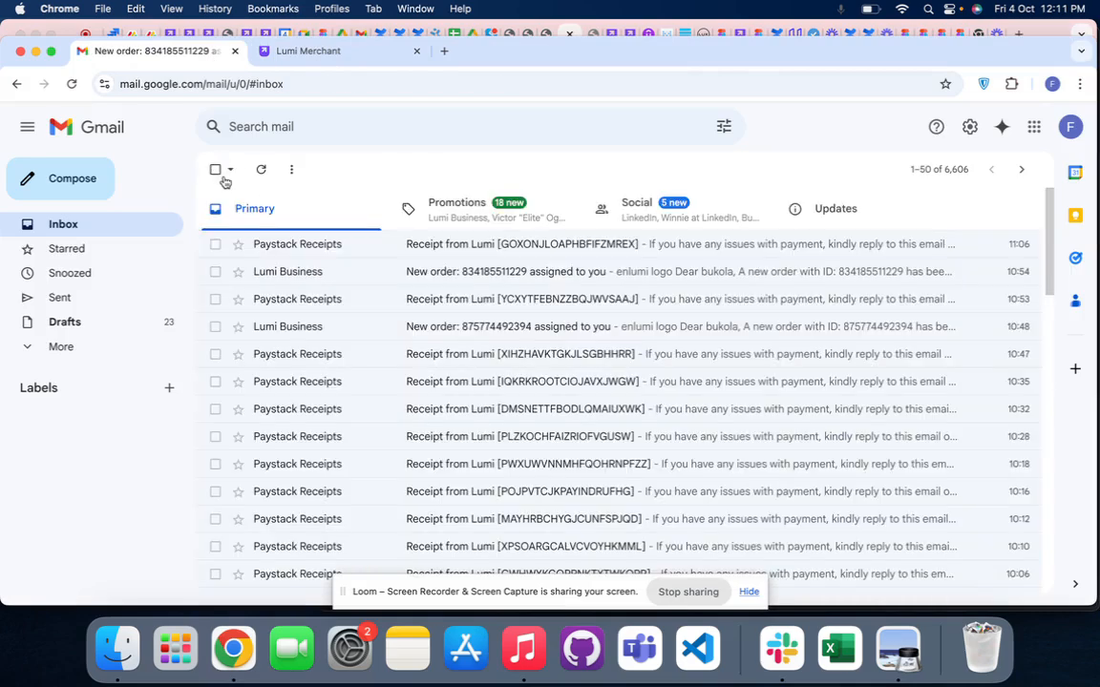
pyautogui.click(262, 170)
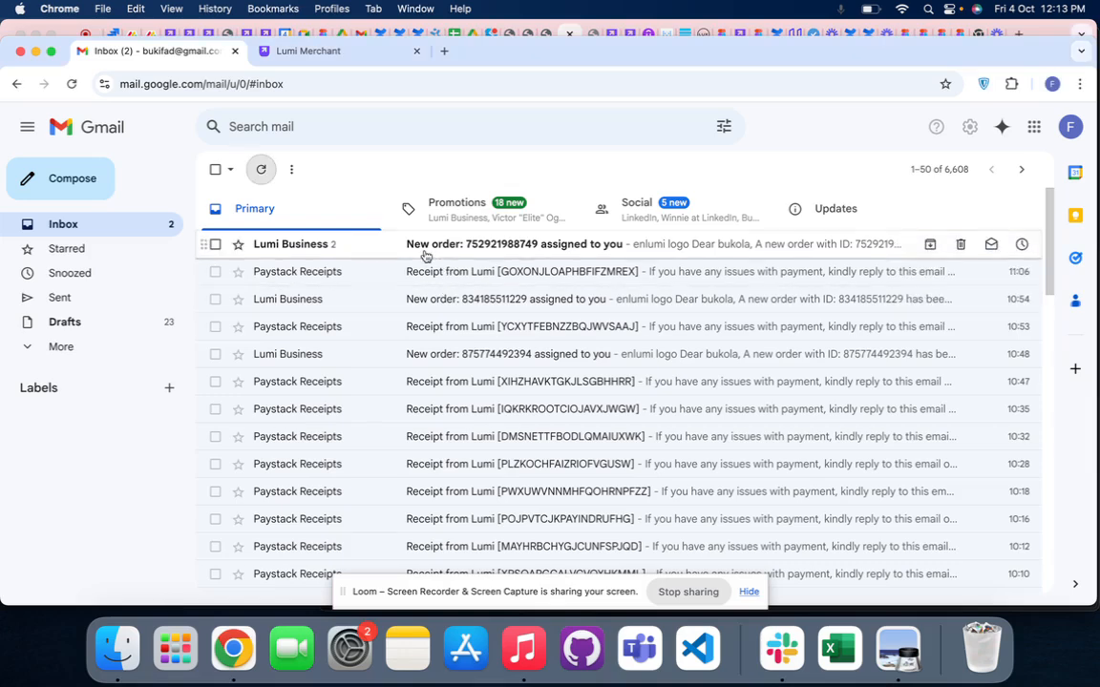
pyautogui.click(426, 251)
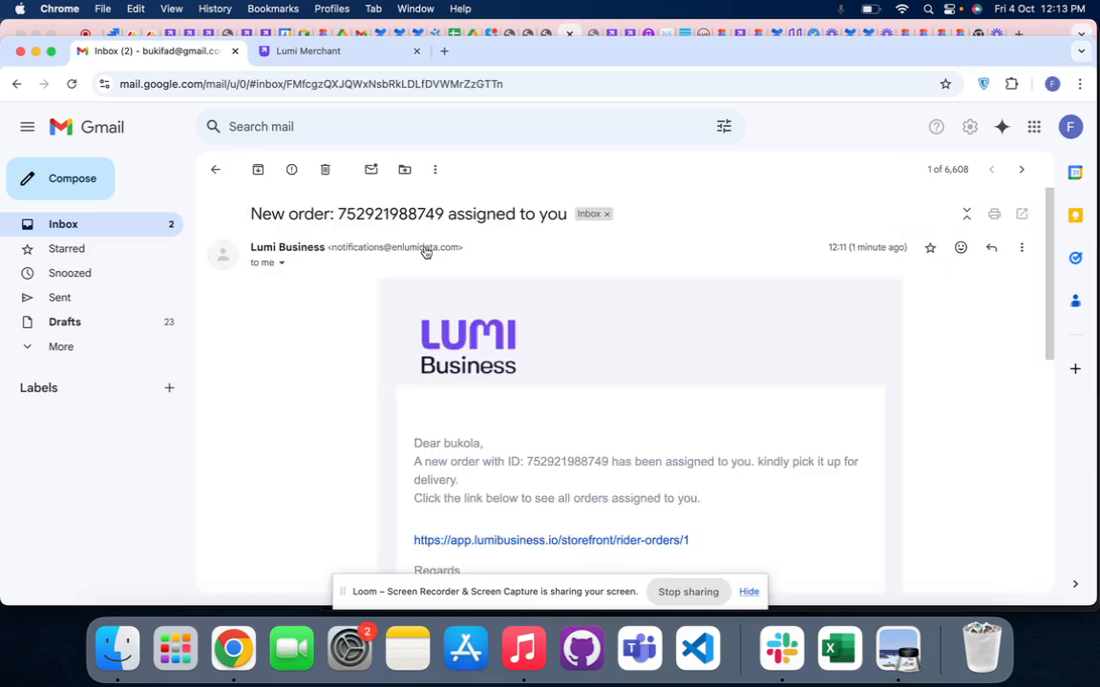
pyautogui.scroll(-2, 545, 385)
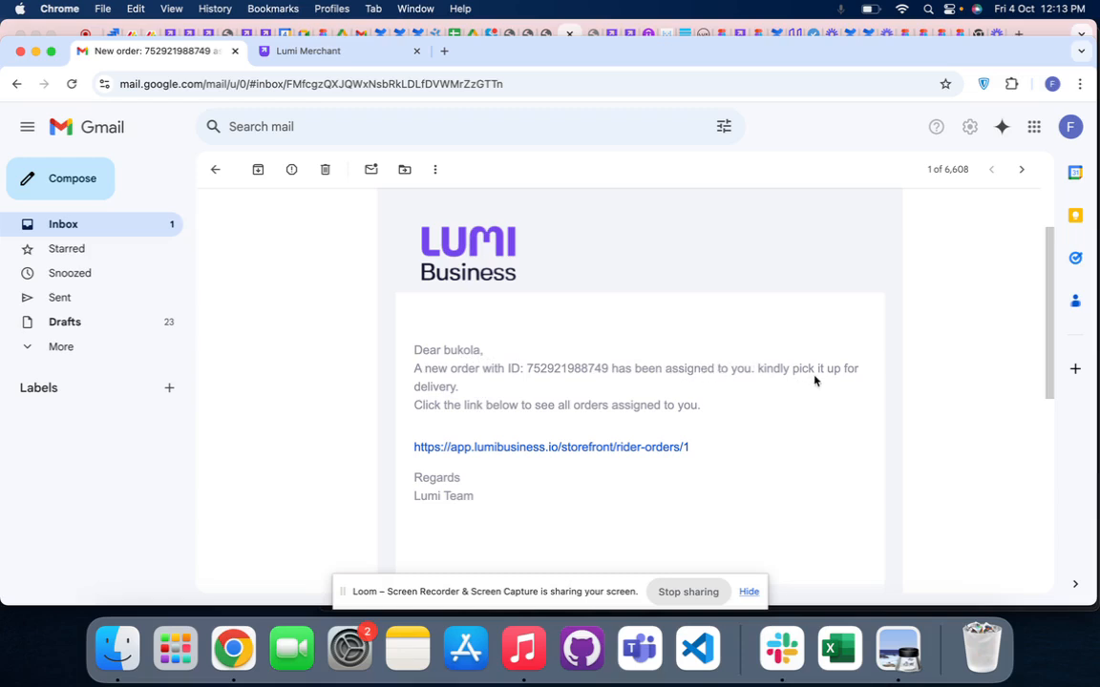
# - Open the rider orders page from the link in the assignment email
pyautogui.click(478, 448)
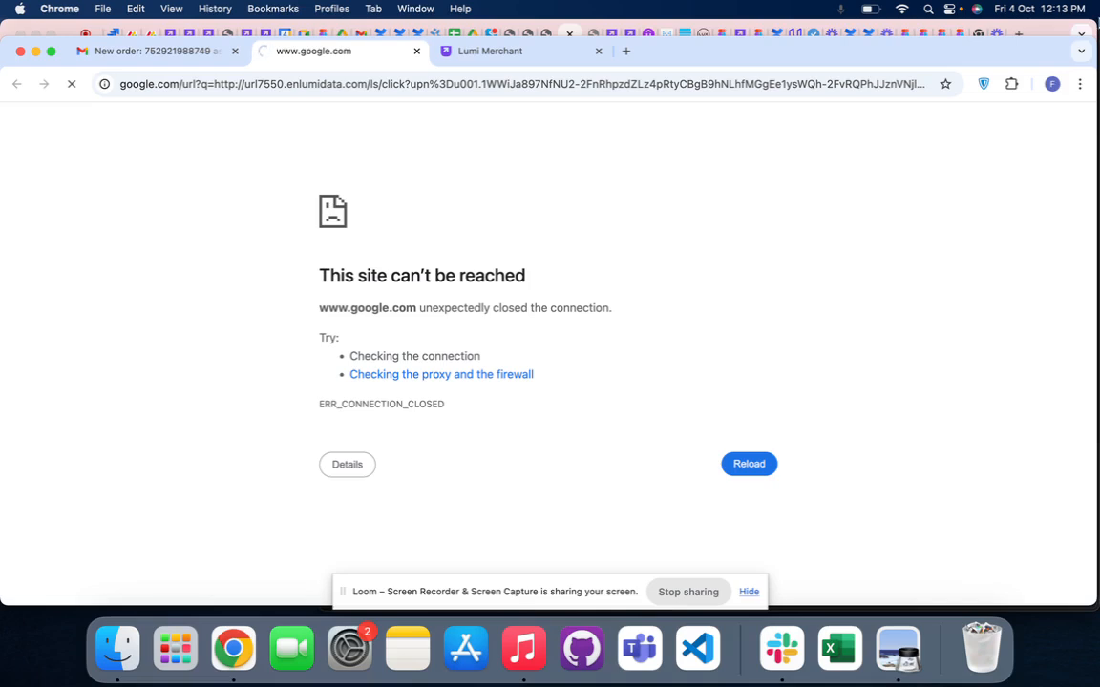
pyautogui.click(1050, 11)
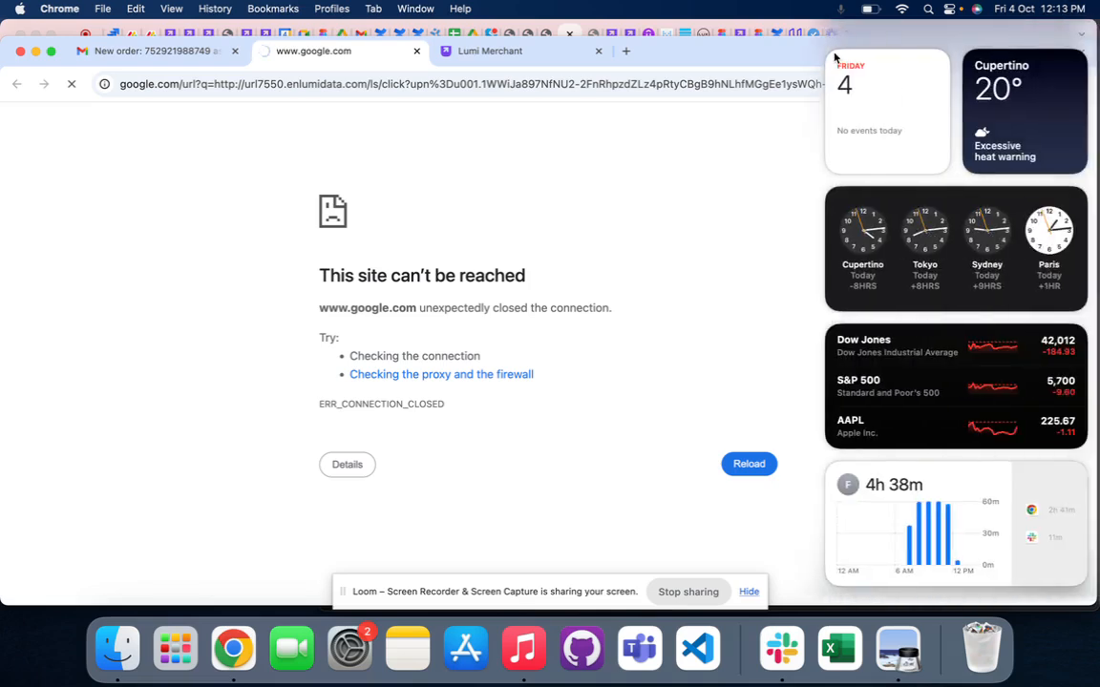
pyautogui.click(831, 150)
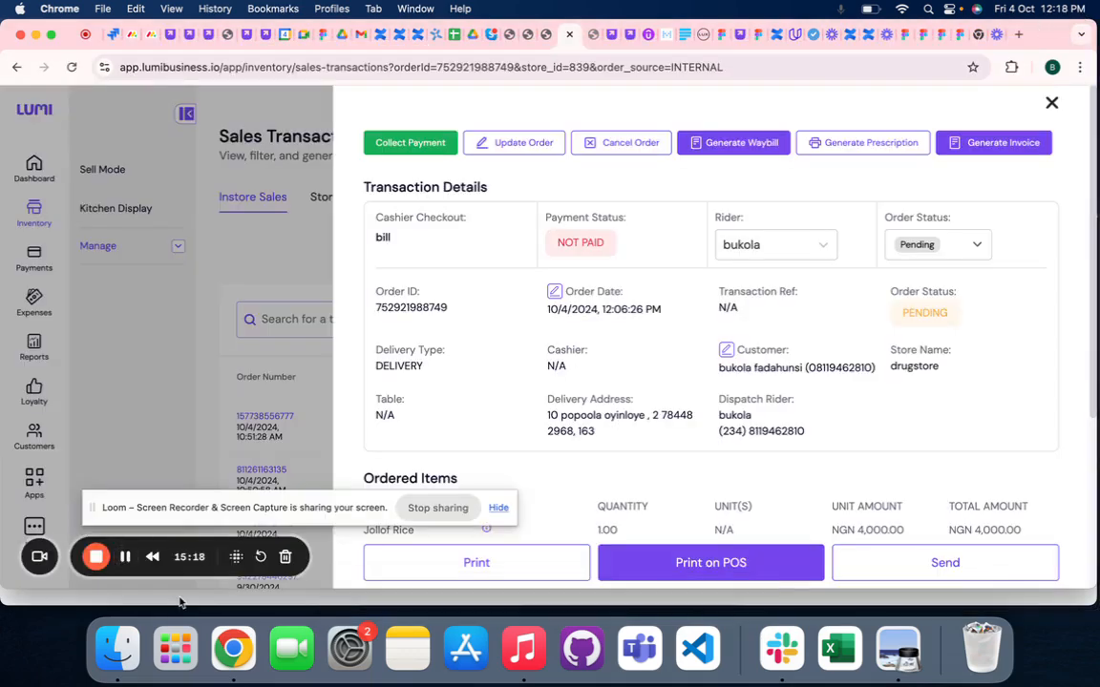
pyautogui.click(180, 601)
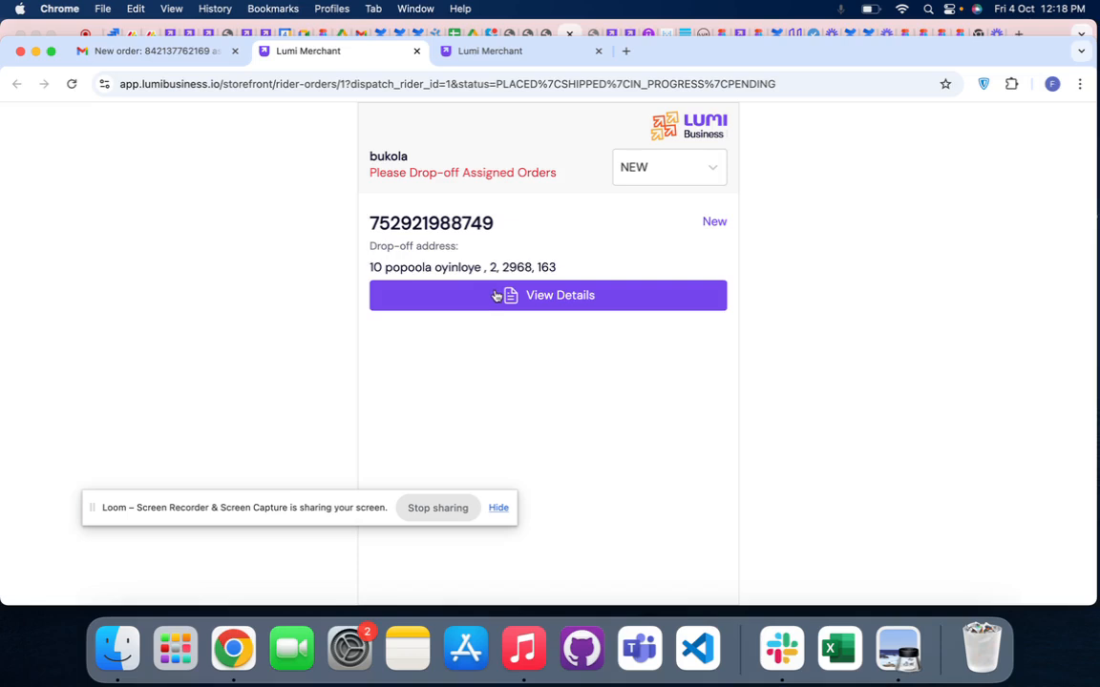
# - Filter the rider's assigned orders by All, NEW, Delivered, Completed and Returned, finishing on NEW
pyautogui.click(669, 168)
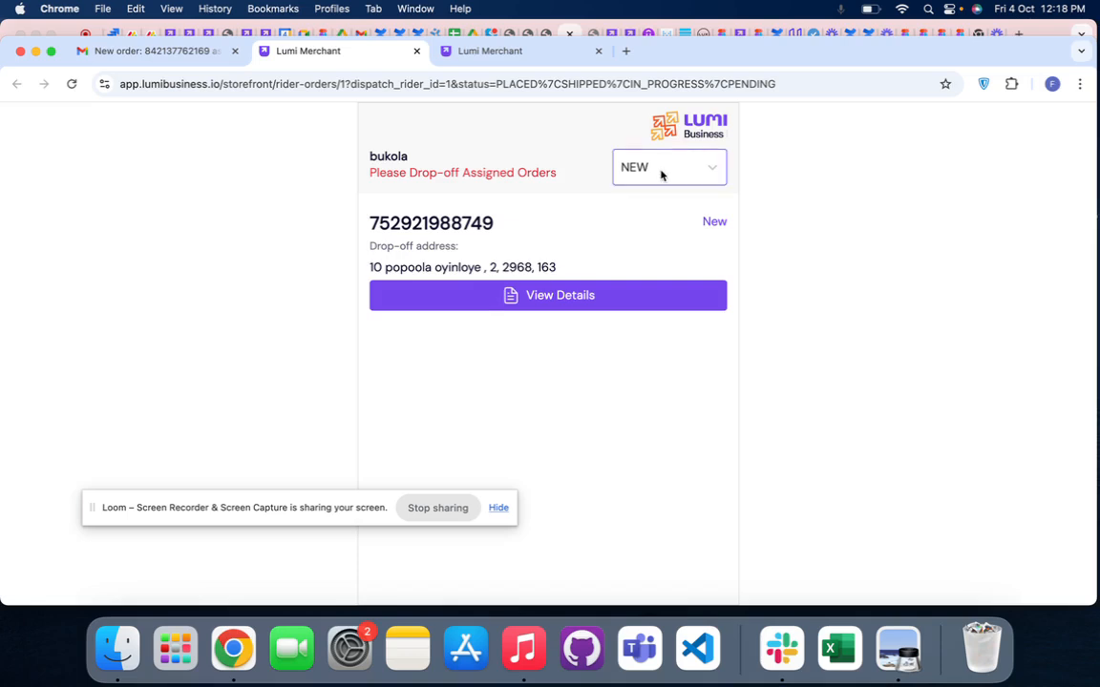
pyautogui.click(631, 210)
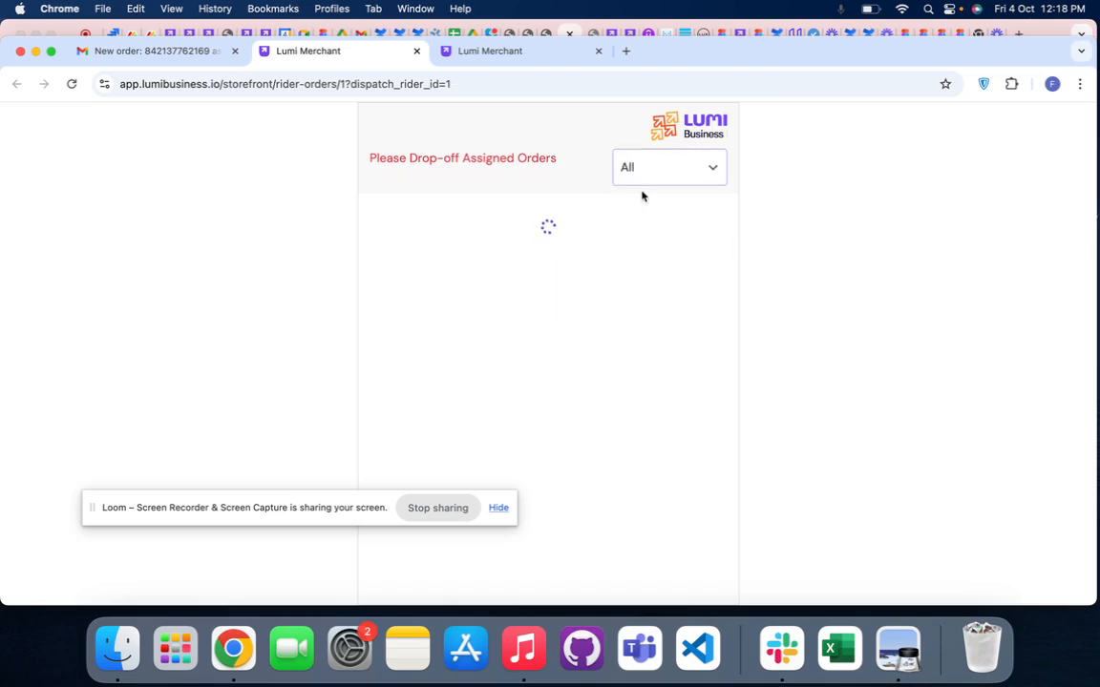
pyautogui.click(637, 175)
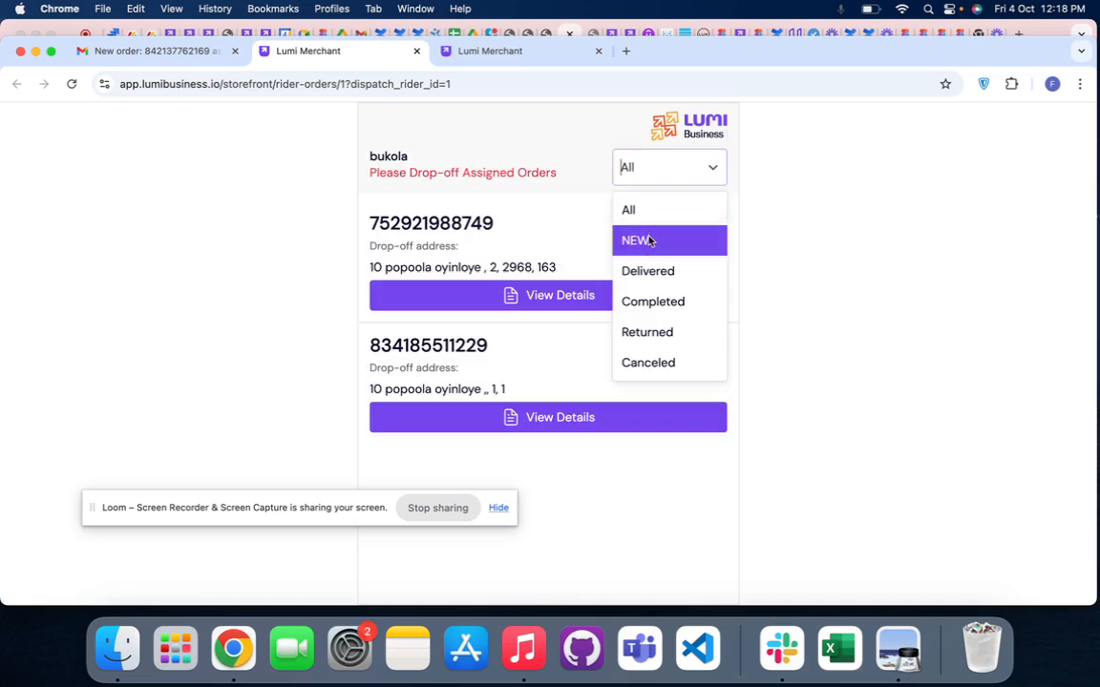
pyautogui.click(648, 242)
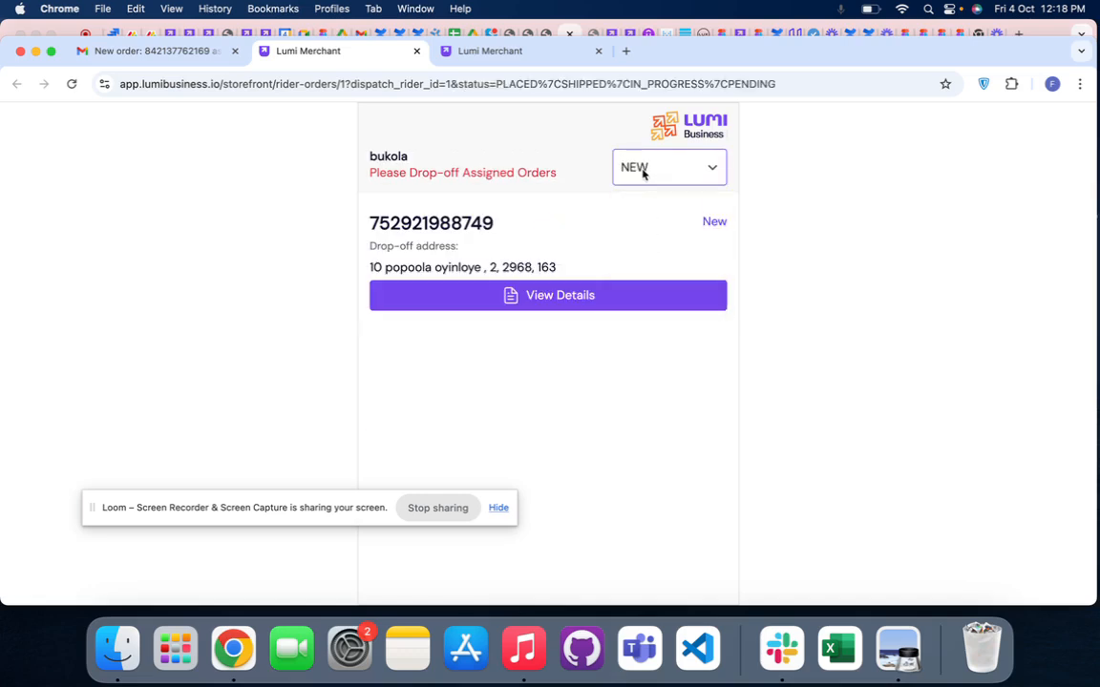
pyautogui.click(642, 173)
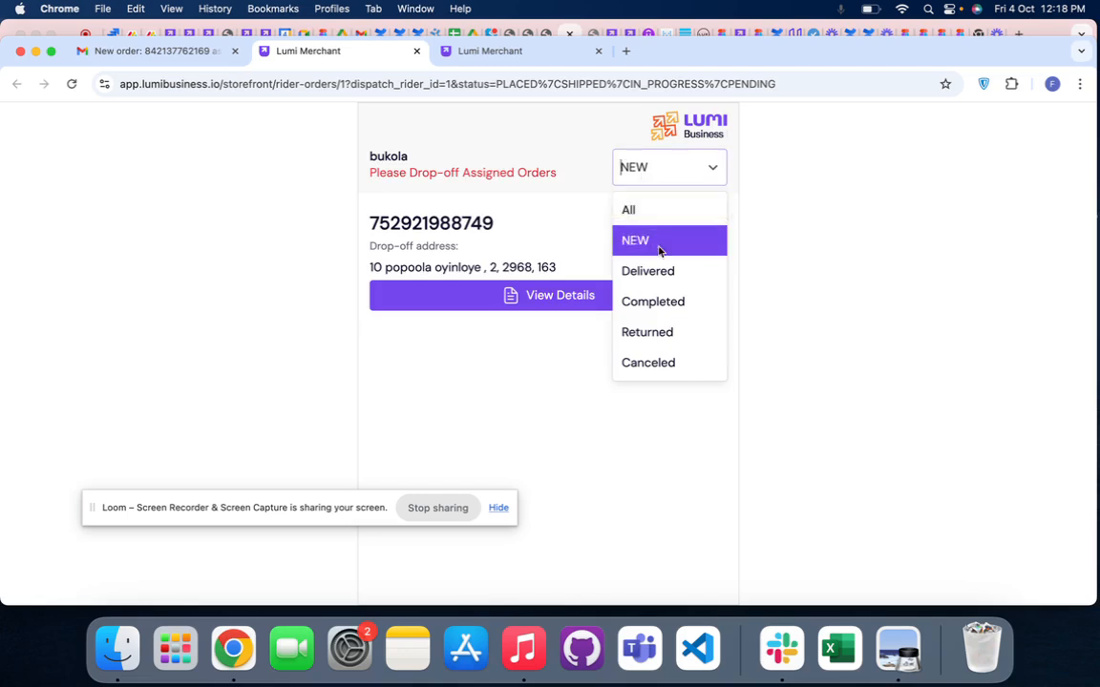
pyautogui.click(657, 276)
pyautogui.click(646, 166)
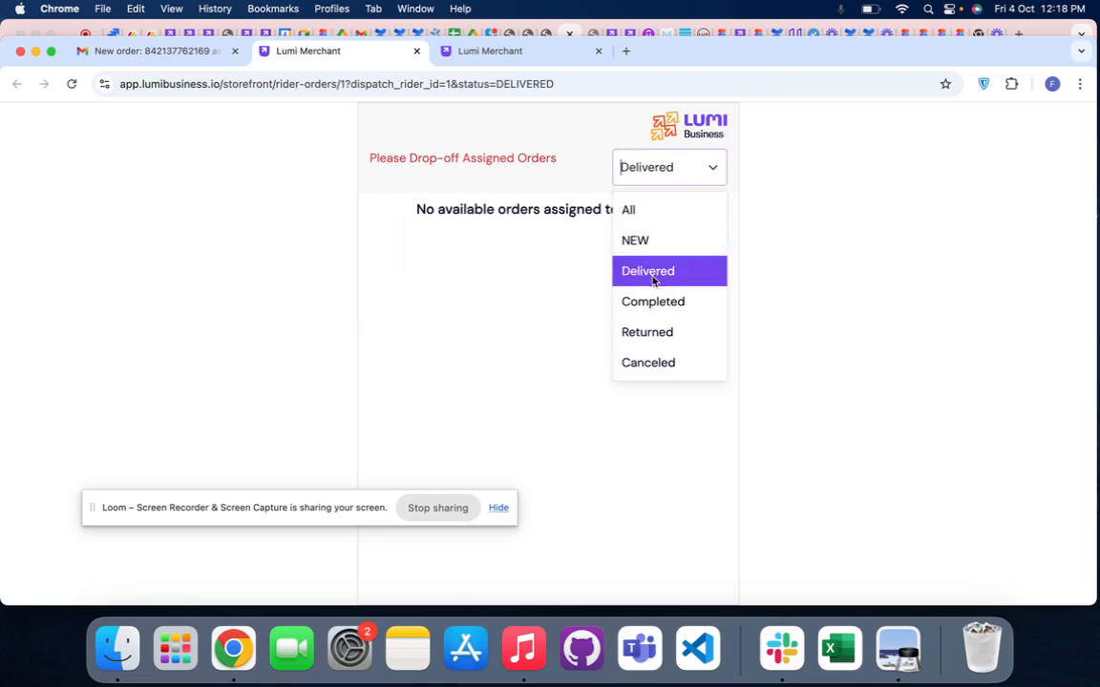
pyautogui.click(650, 300)
pyautogui.click(645, 167)
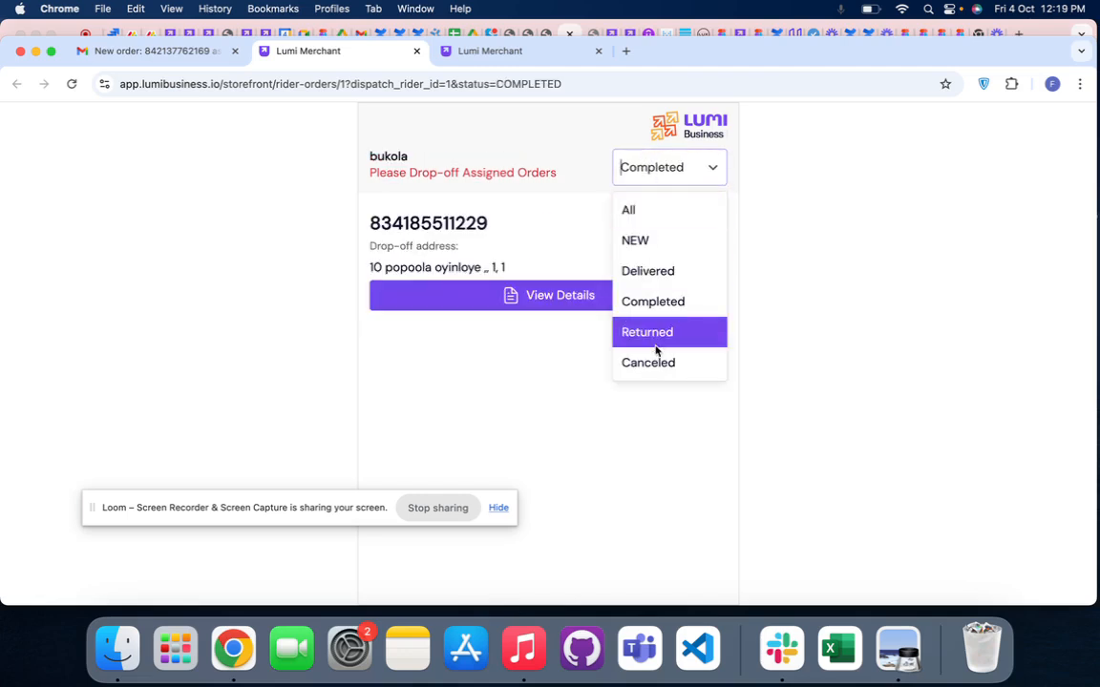
pyautogui.click(649, 332)
pyautogui.click(653, 169)
pyautogui.click(644, 240)
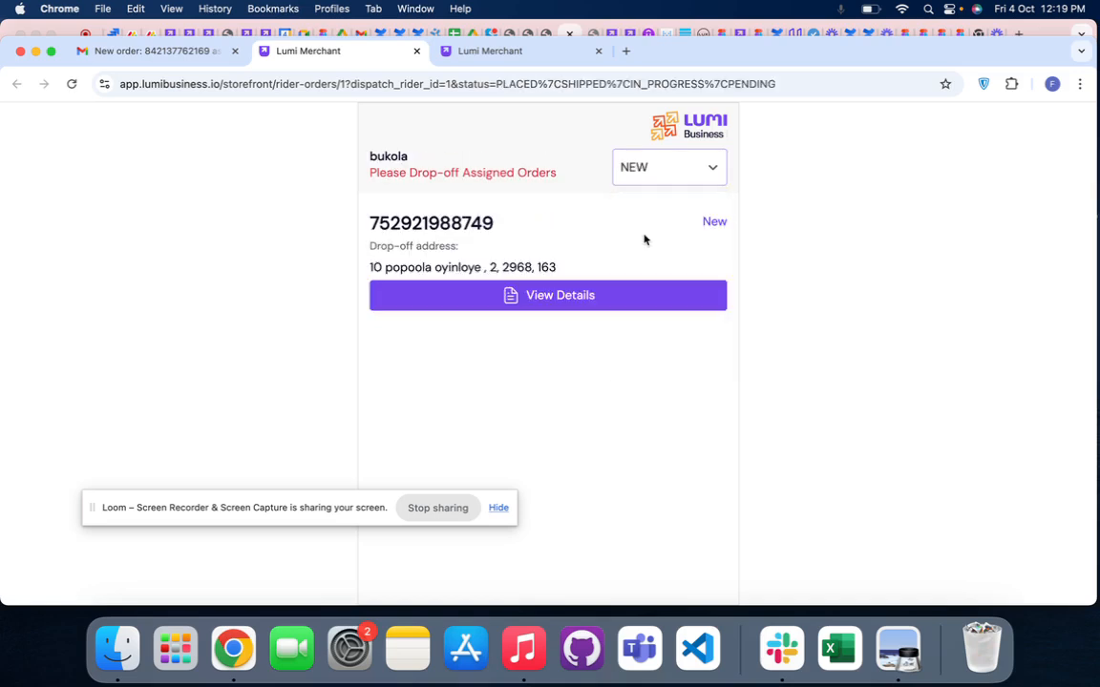
# - View the new order's details, including its addresses, contacts, payment point and delivery actions
pyautogui.click(554, 296)
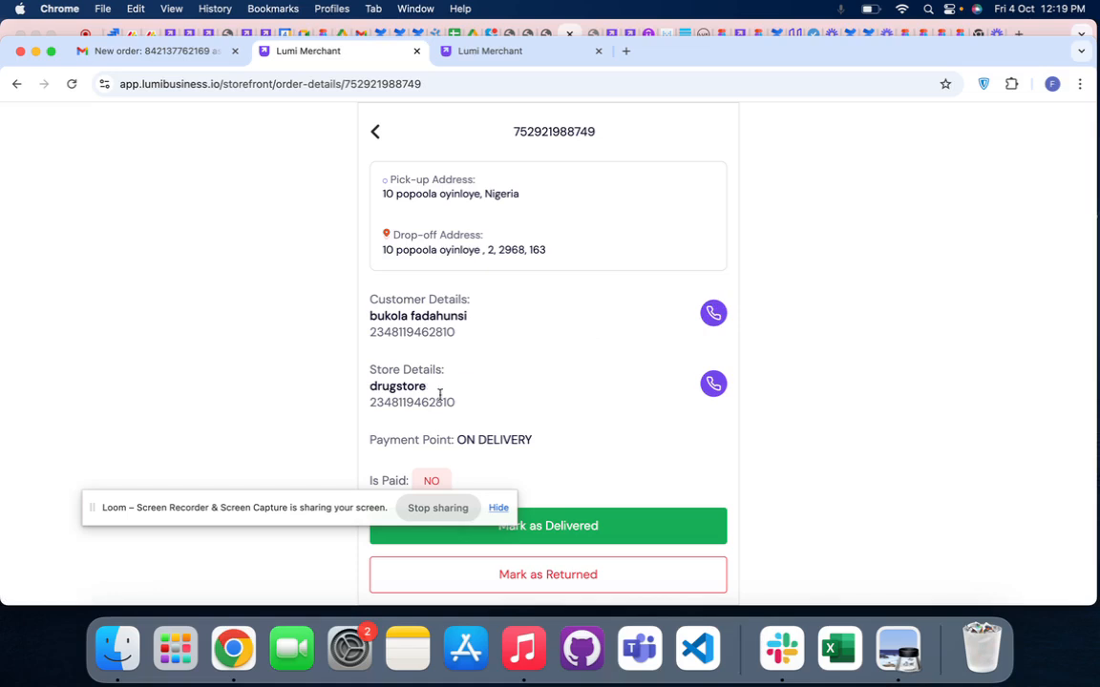
pyautogui.moveTo(377, 507); pyautogui.dragTo(212, 571)
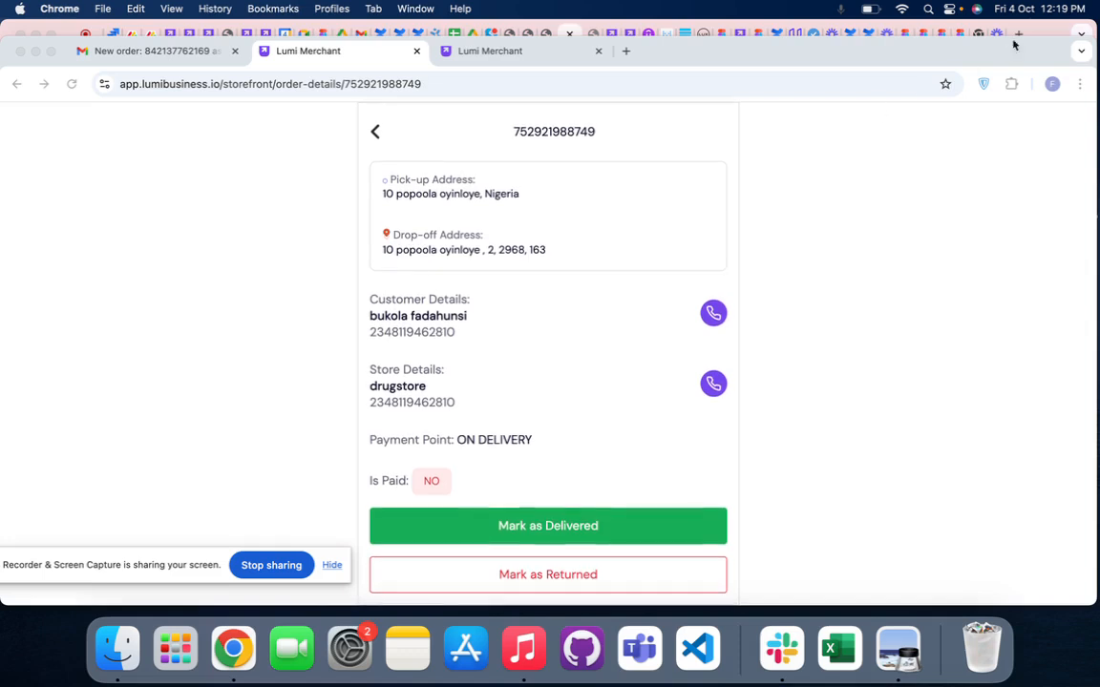
# - Switch back to the merchant's order details and set the order status to Shipped
pyautogui.click(1048, 23)
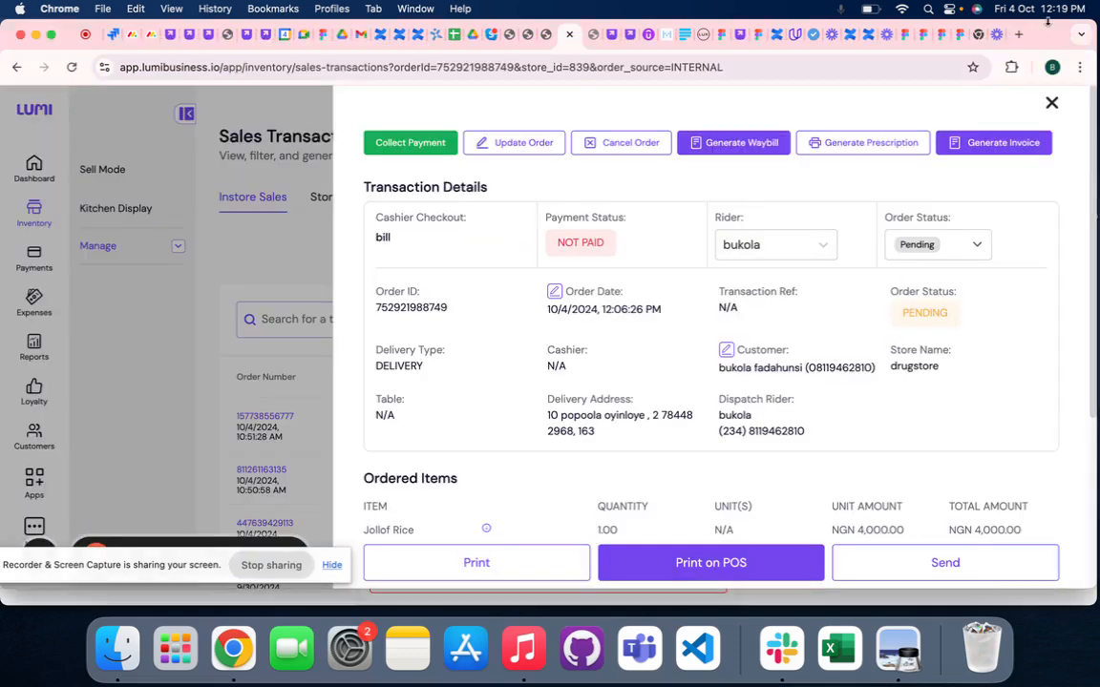
pyautogui.click(934, 247)
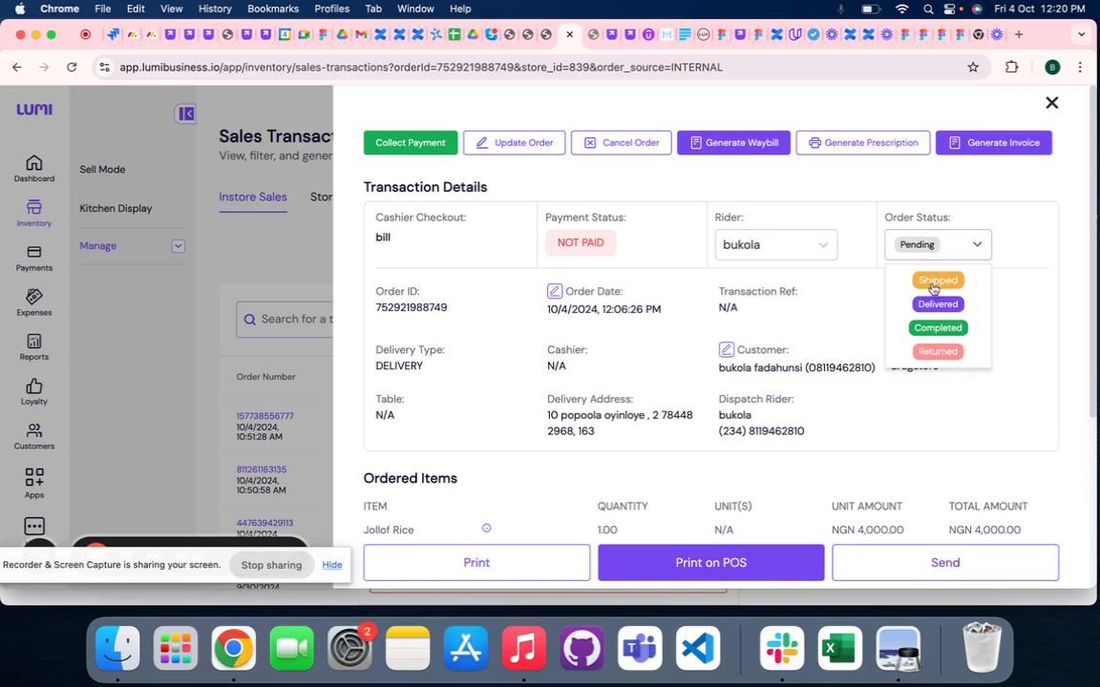
pyautogui.click(935, 284)
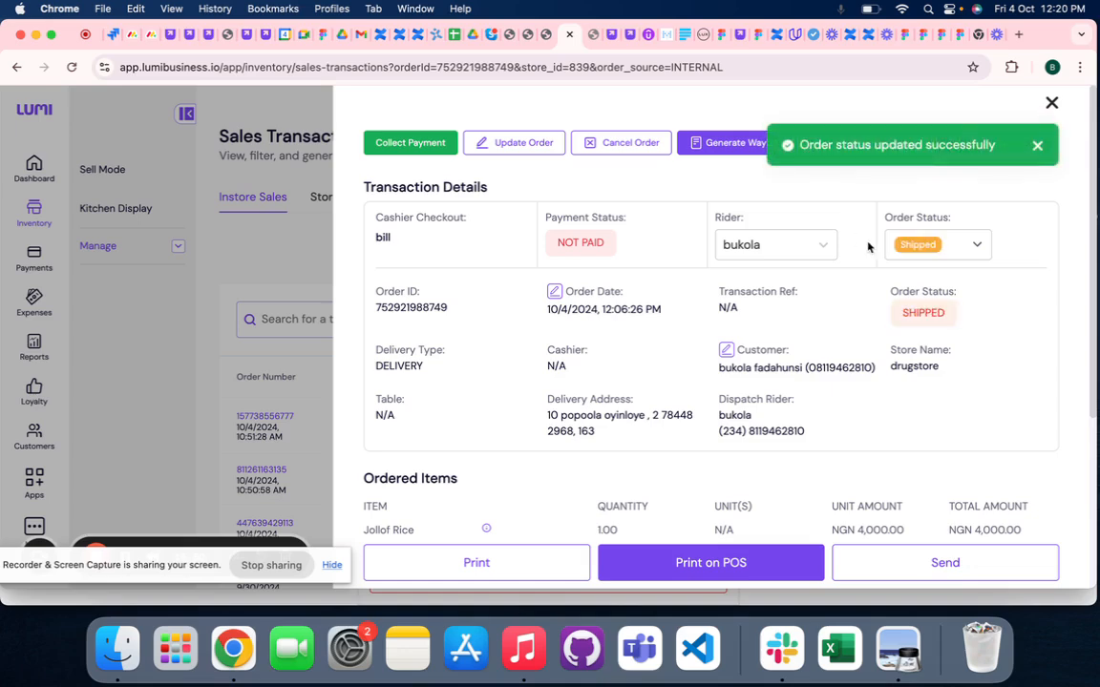
# - Reload the customer's Order Status page and review the order's progress stages and the store and rider contact details
pyautogui.click(614, 37)
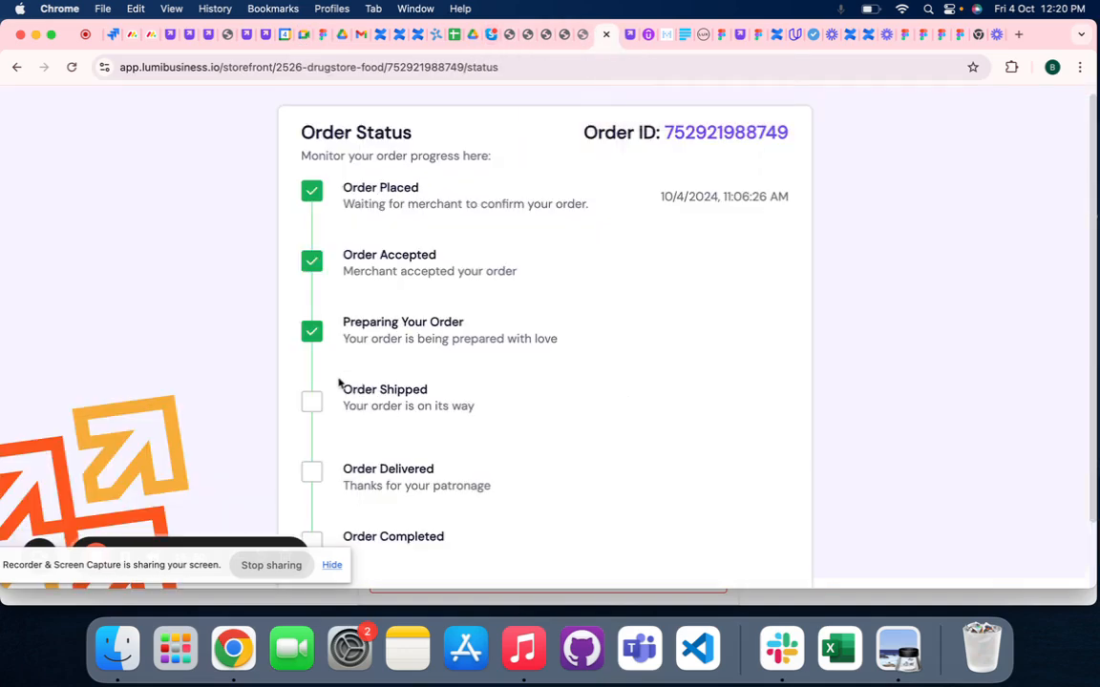
pyautogui.click(73, 69)
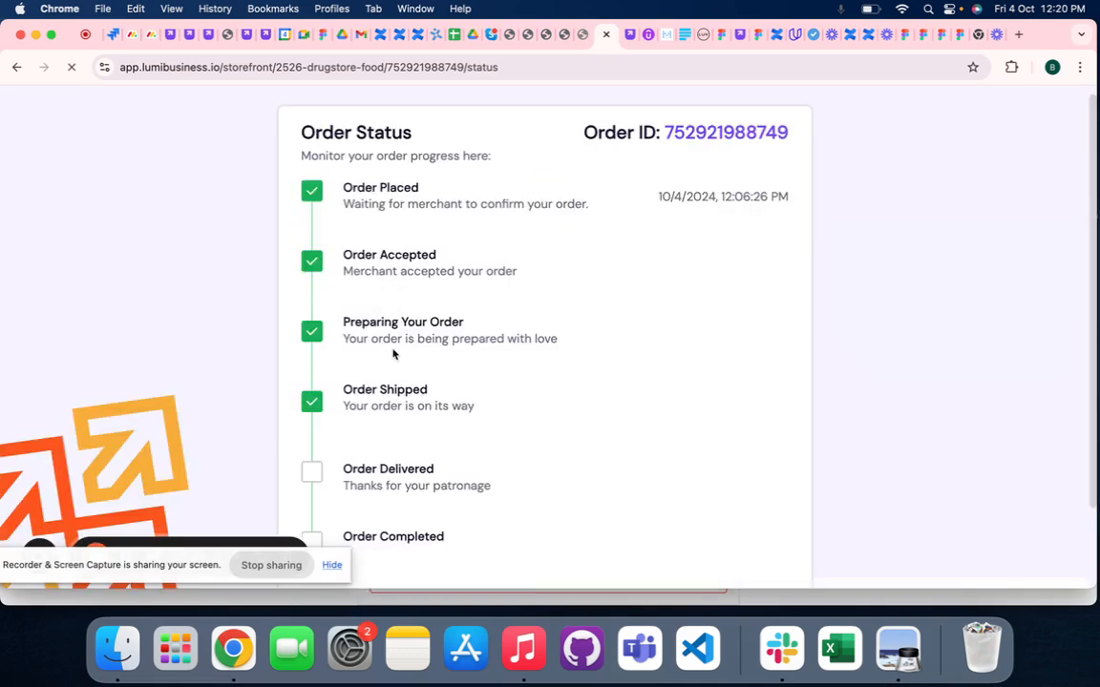
pyautogui.scroll(-2, 393, 354)
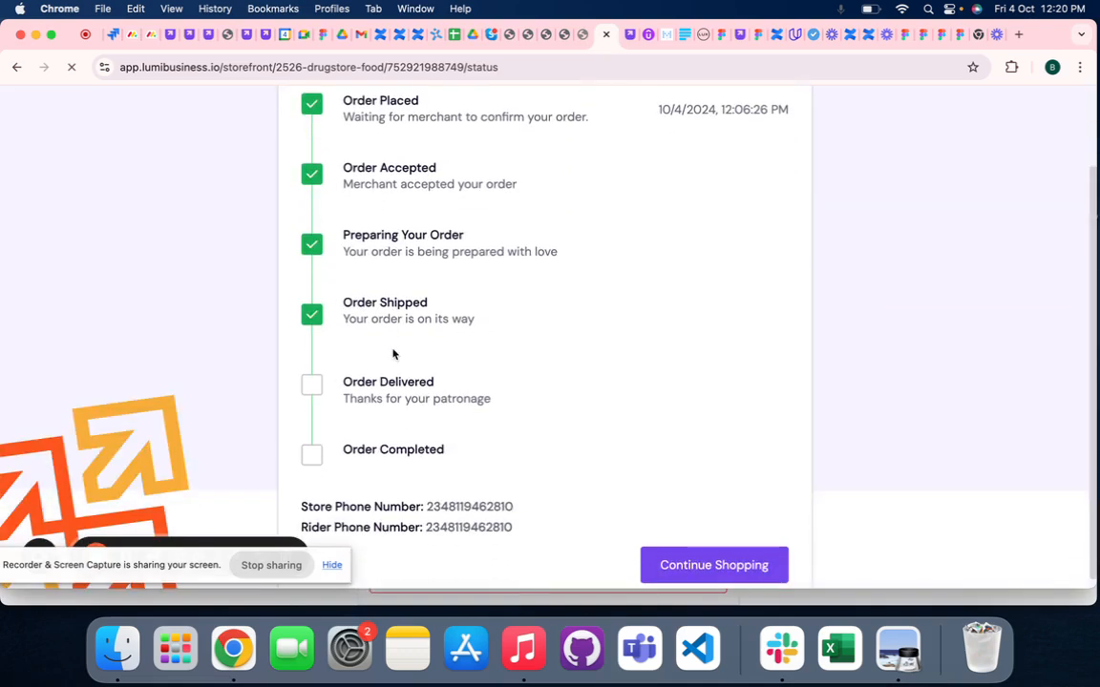
pyautogui.scroll(1, 393, 354)
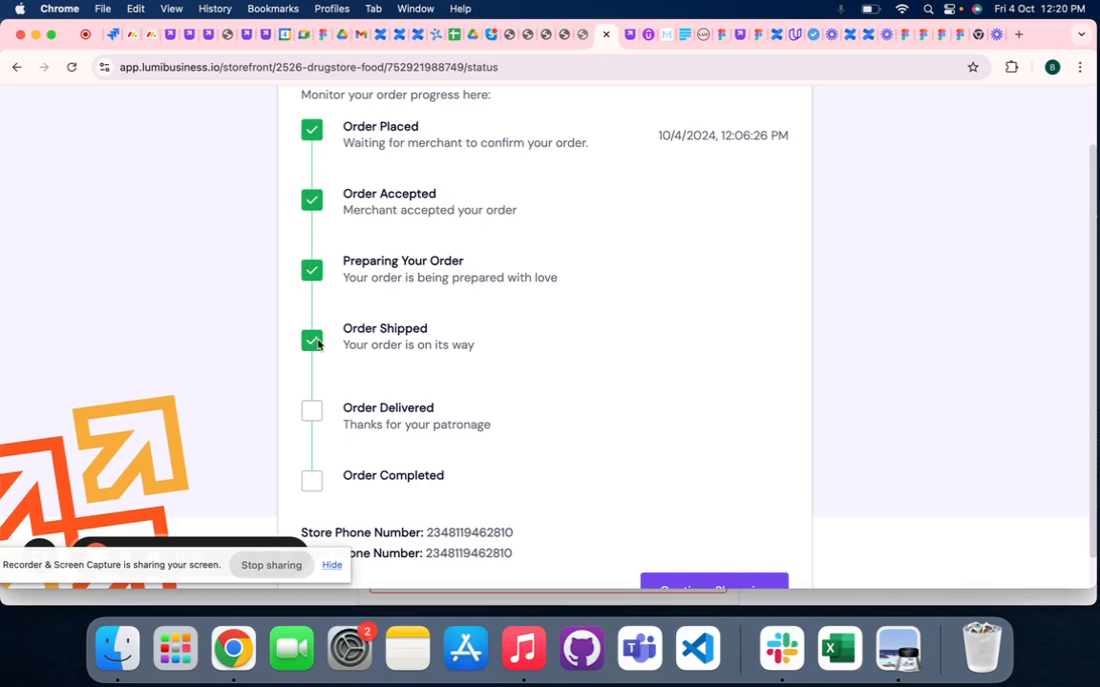
pyautogui.scroll(-1, 346, 339)
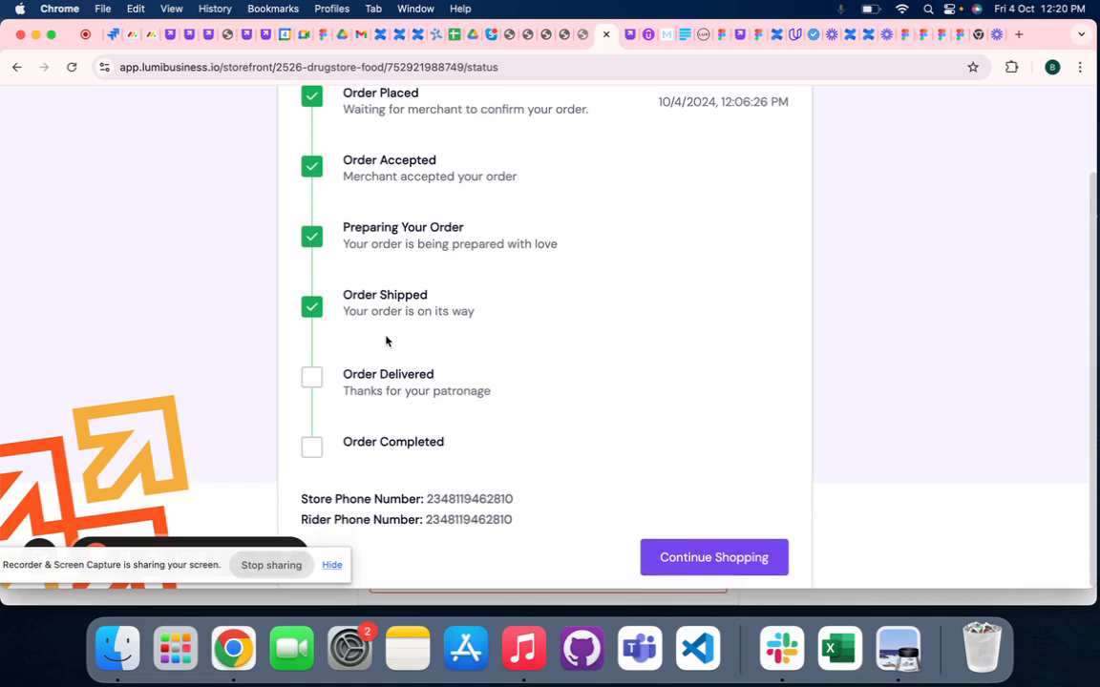
pyautogui.scroll(1, 385, 341)
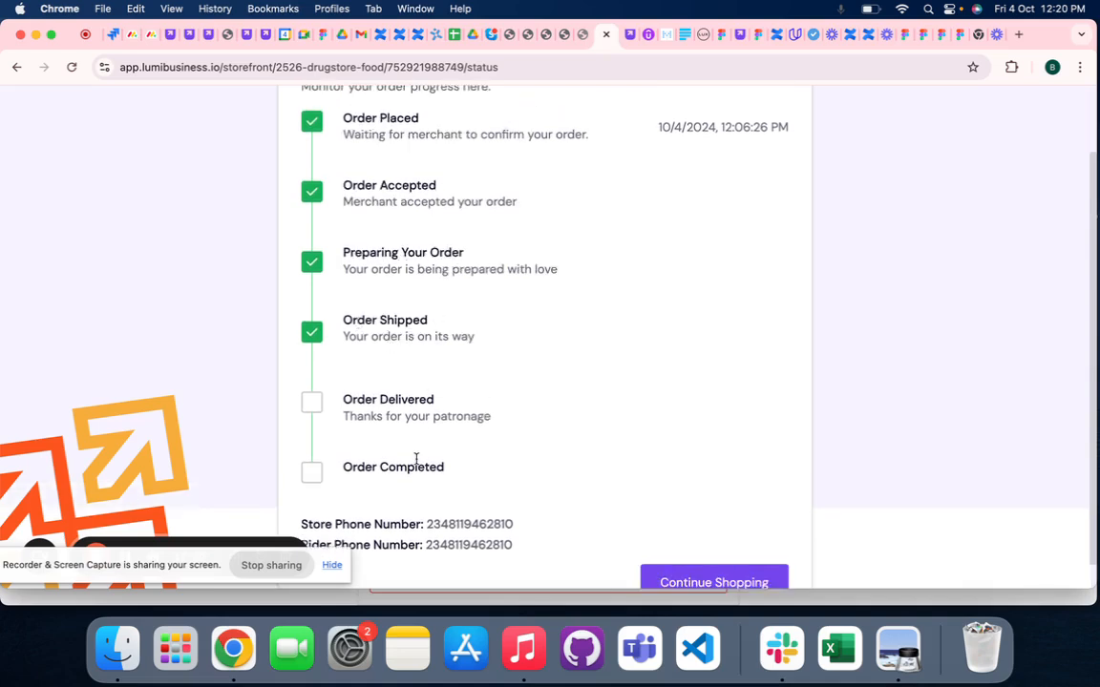
pyautogui.click(418, 598)
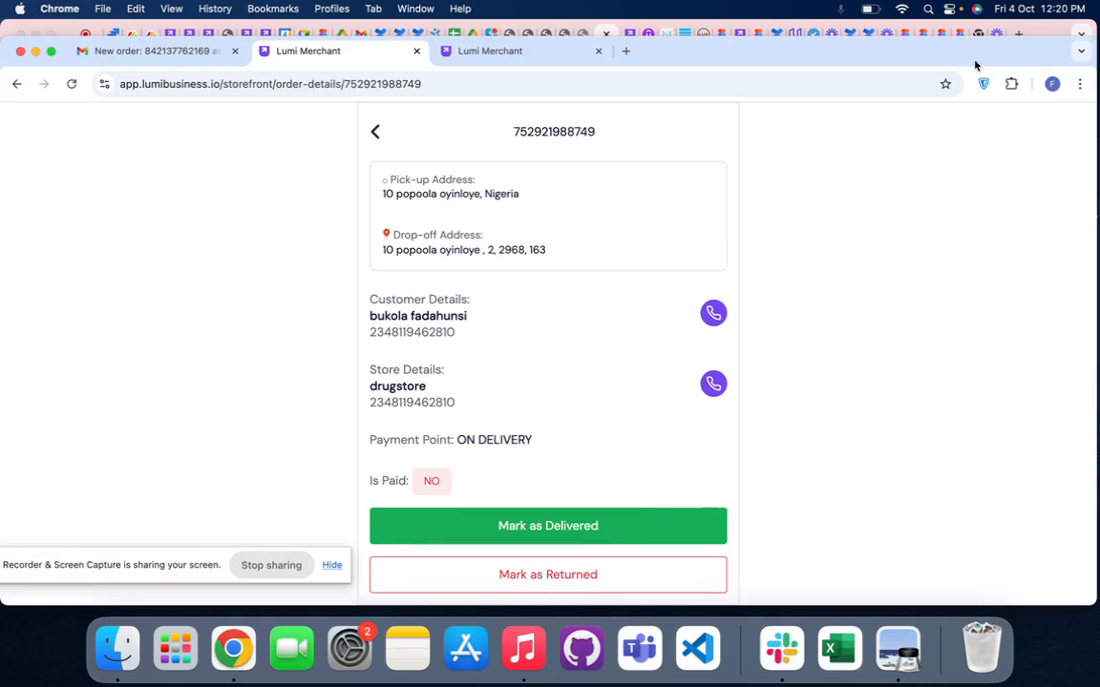
pyautogui.click(1037, 28)
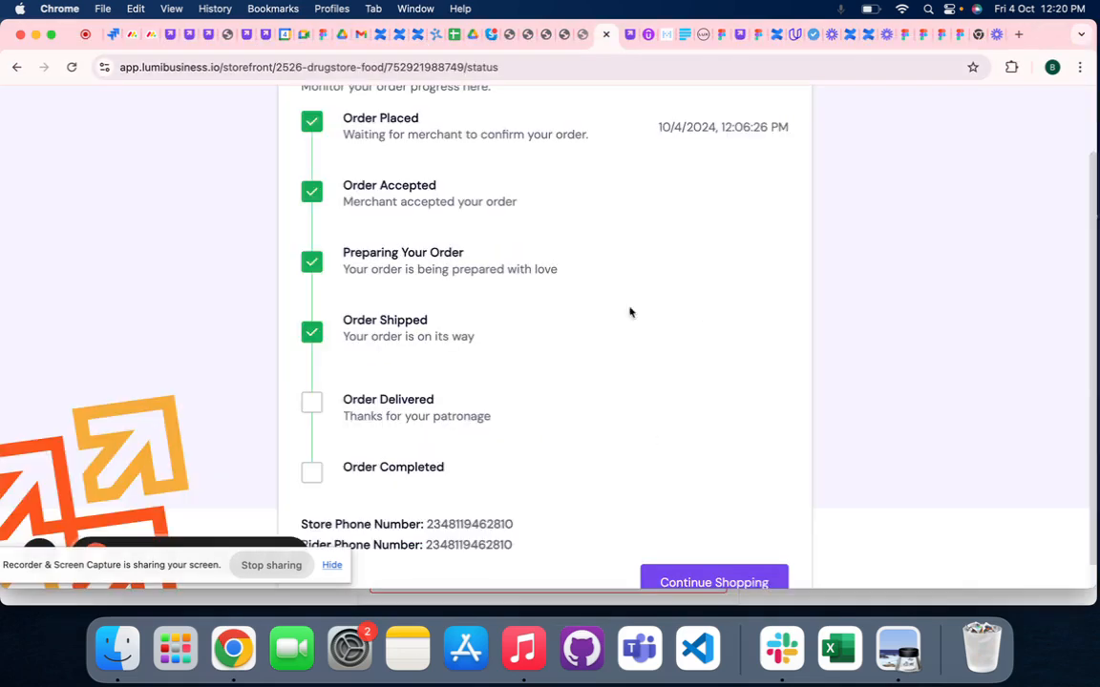
pyautogui.click(630, 35)
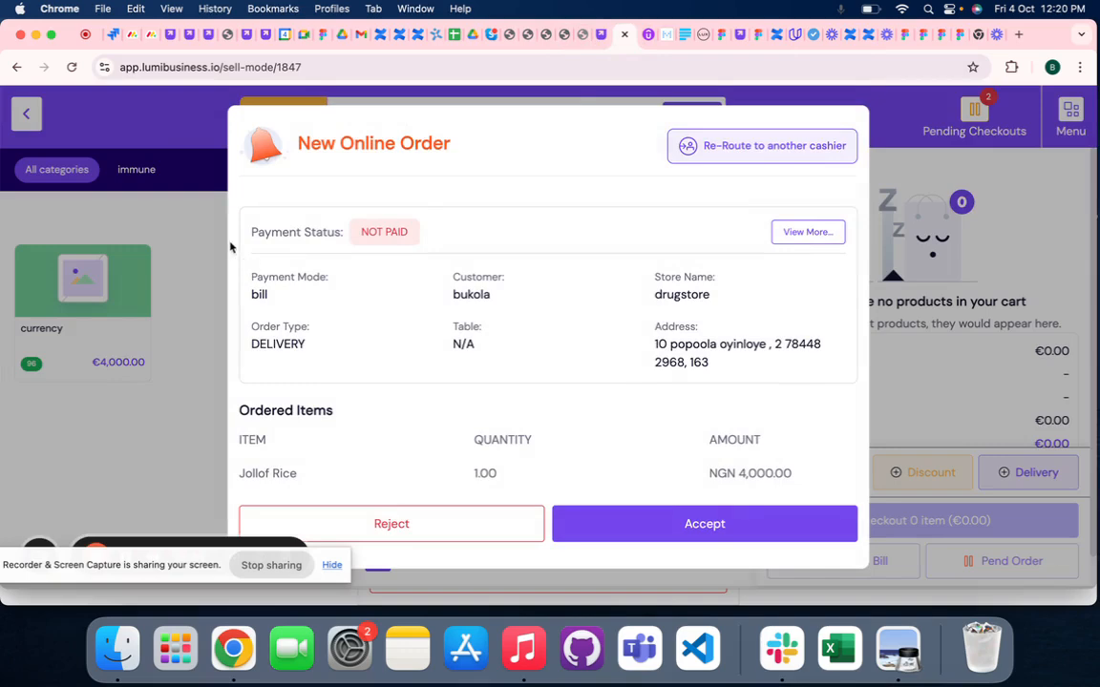
pyautogui.click(581, 36)
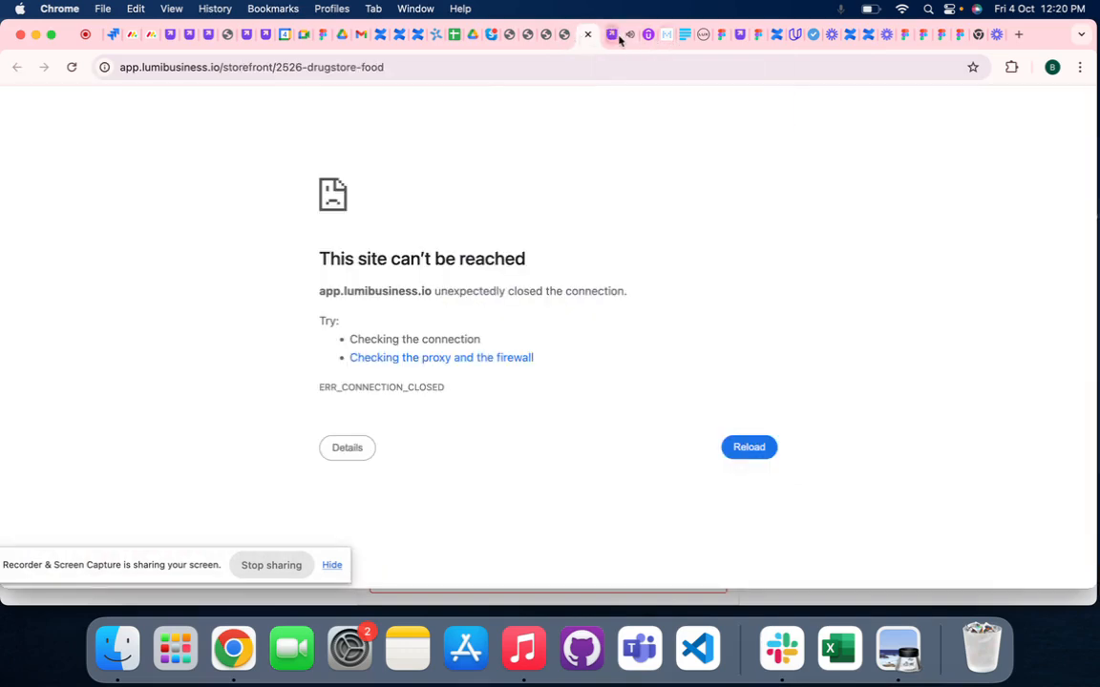
pyautogui.click(586, 36)
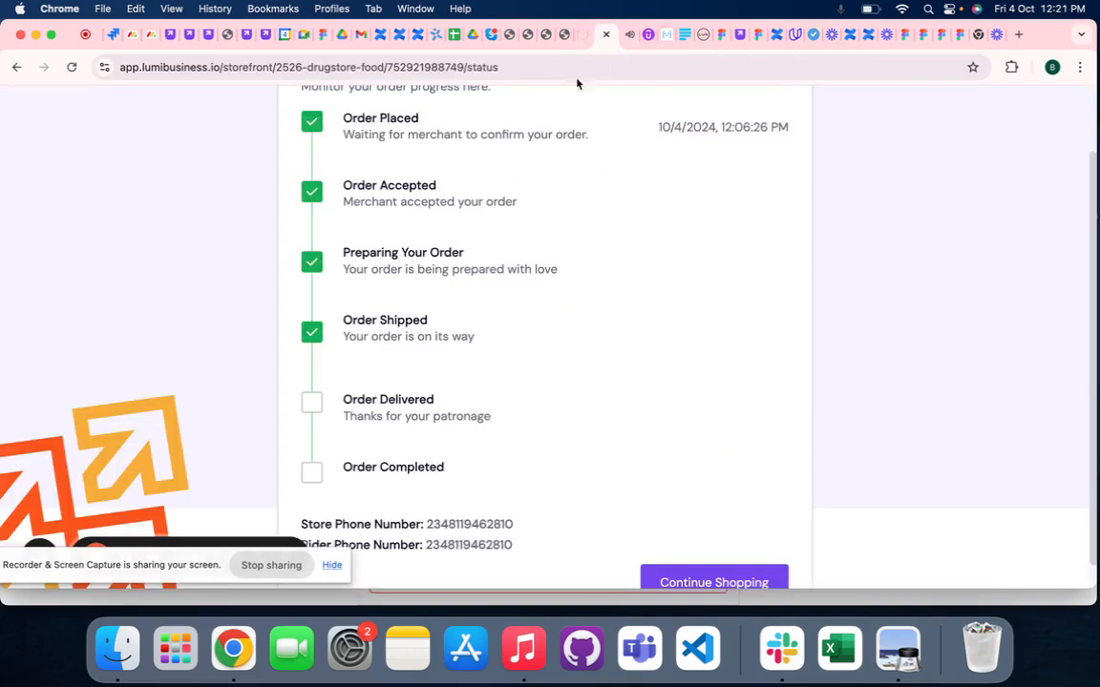
# - Dismiss the New Online Order alert in sell mode without accepting or rejecting the order
pyautogui.click(626, 36)
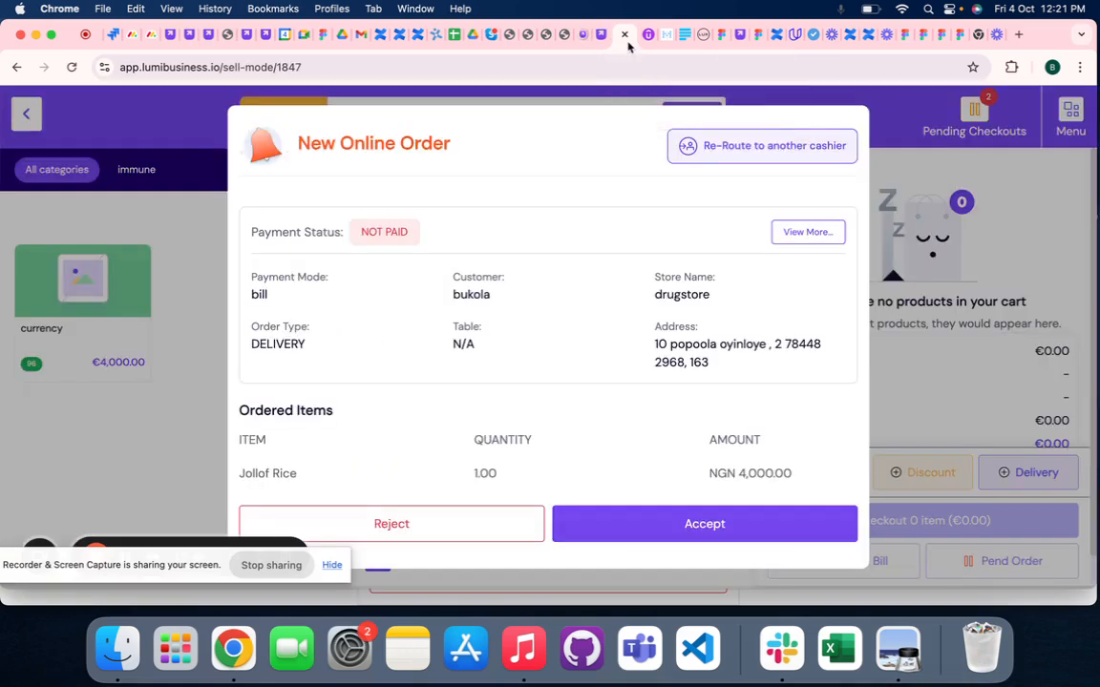
pyautogui.click(206, 265)
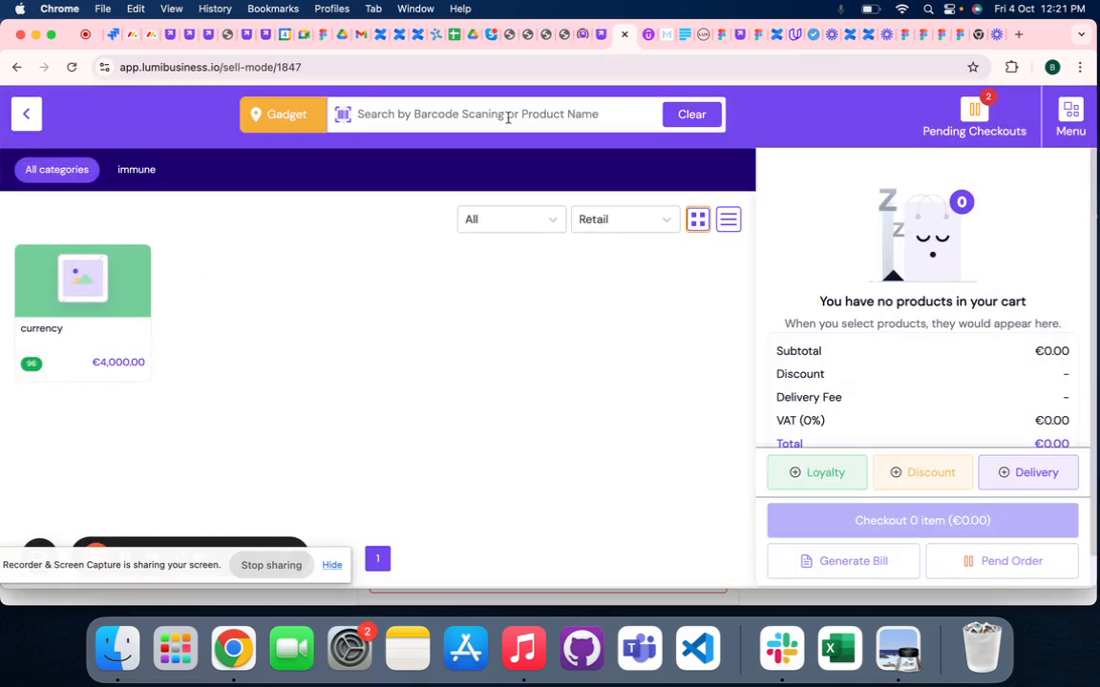
pyautogui.click(602, 35)
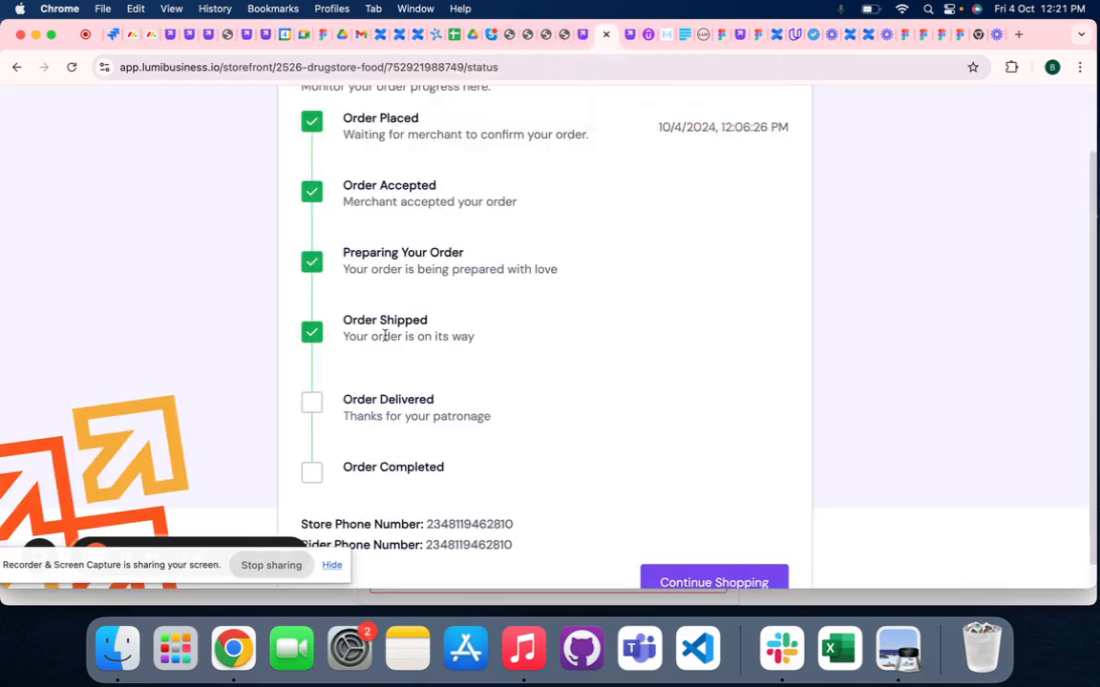
pyautogui.click(586, 38)
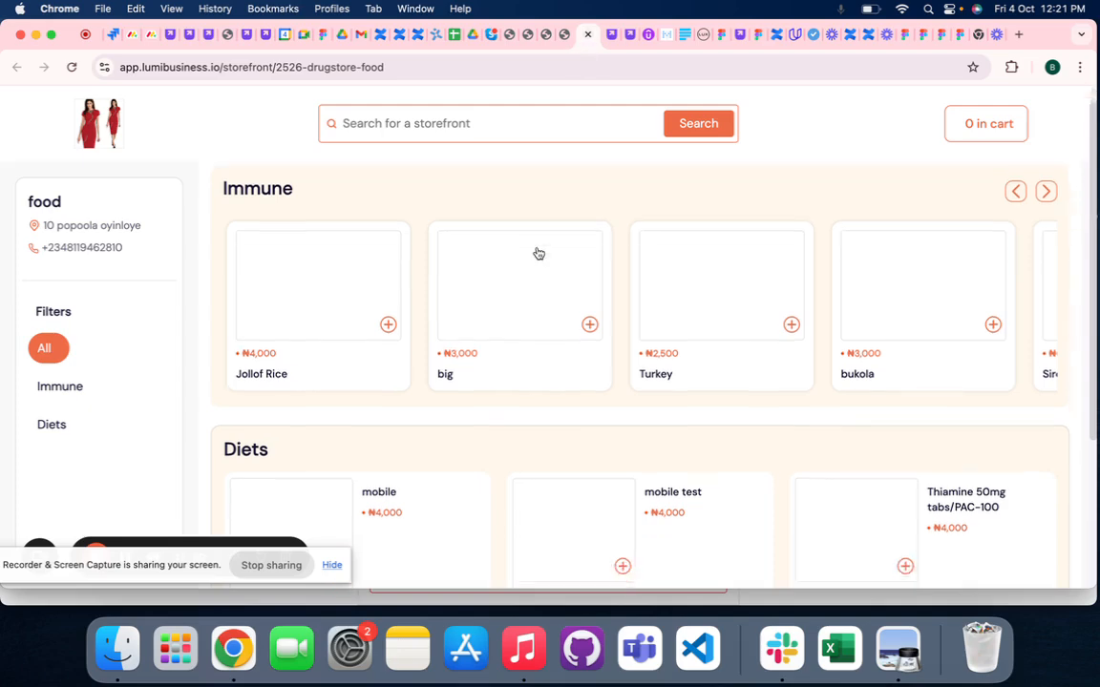
pyautogui.click(616, 35)
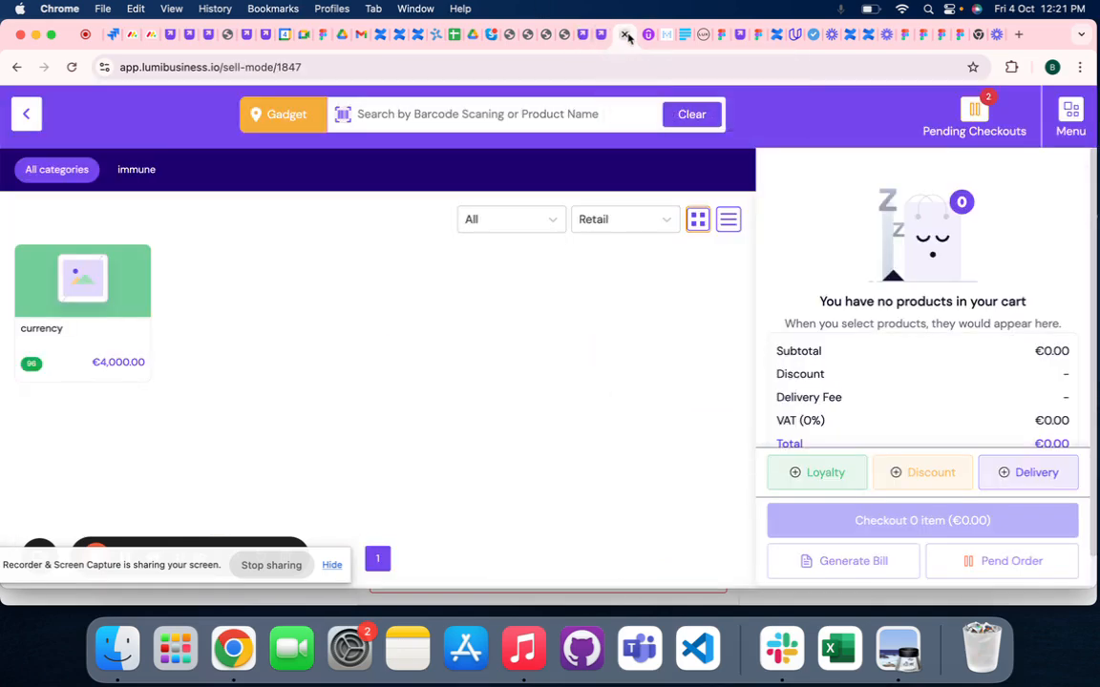
# - Leave sell mode and open the storefront orders in the inventory's Sales Transactions
pyautogui.click(14, 122)
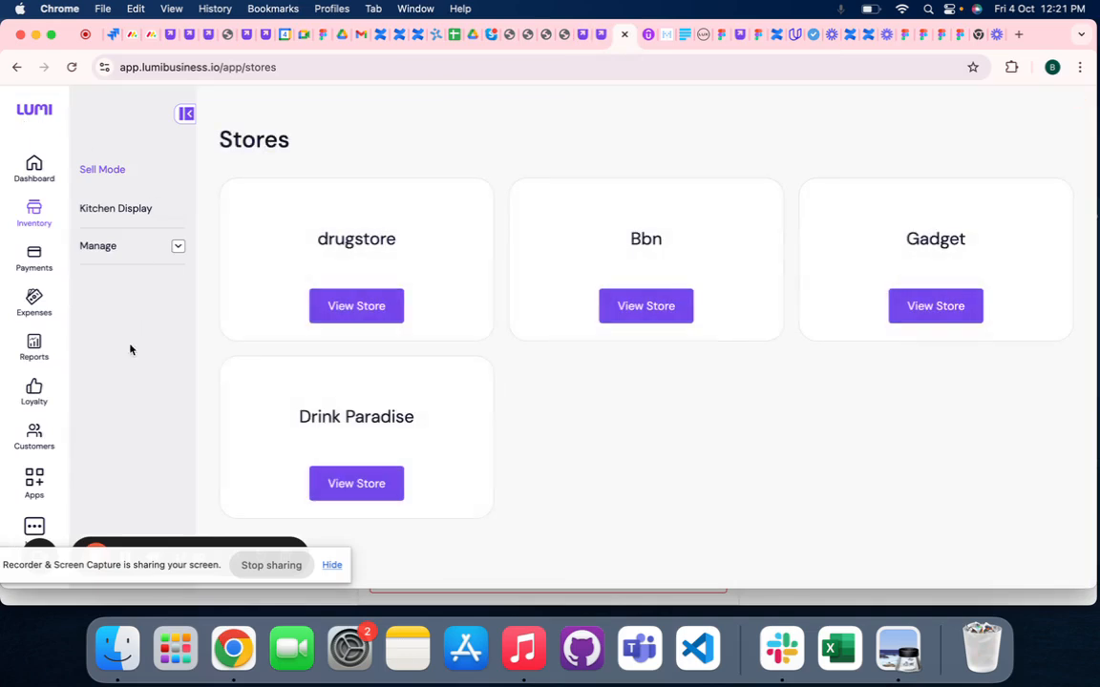
pyautogui.click(98, 246)
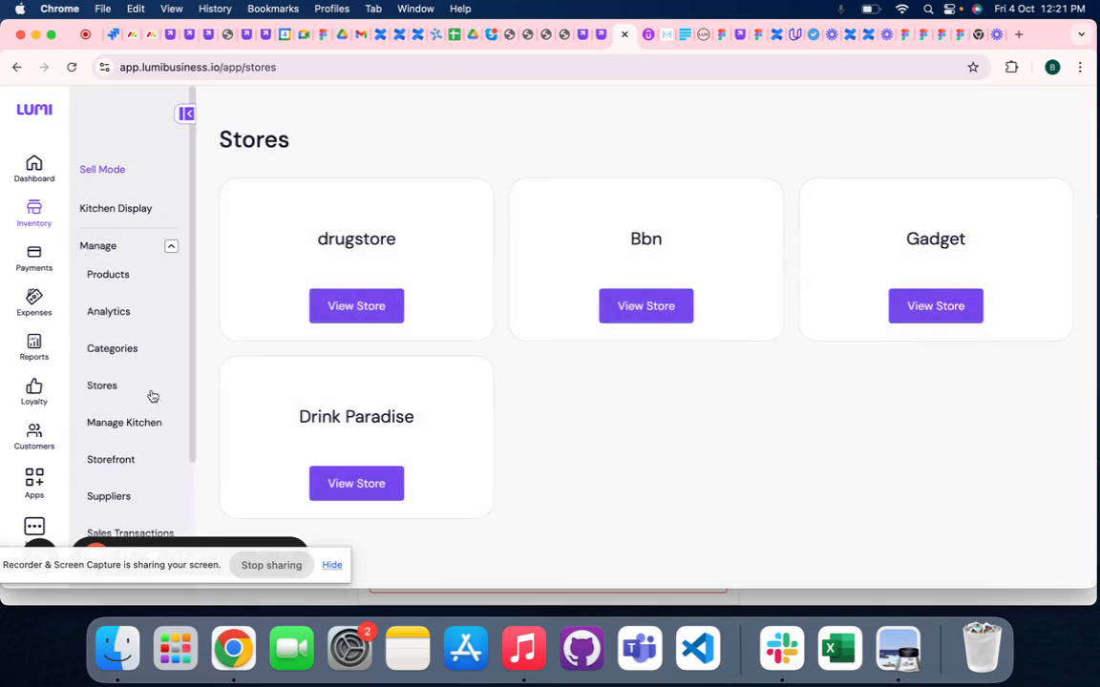
pyautogui.scroll(-3, 121, 416)
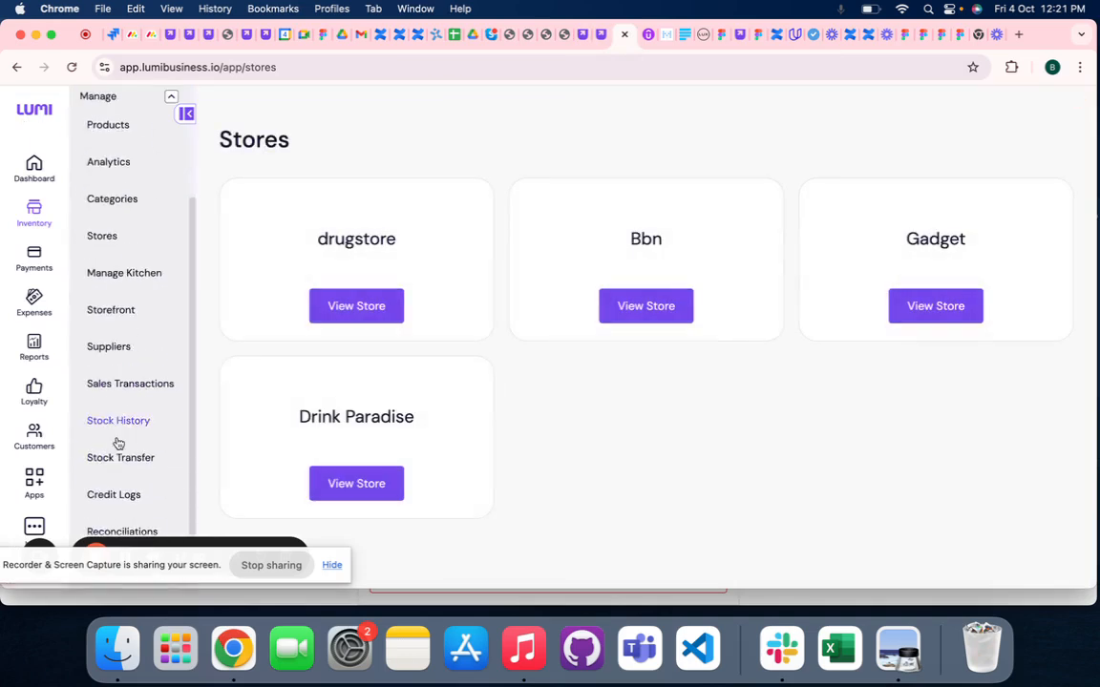
pyautogui.click(128, 384)
pyautogui.scroll(-2, 859, 348)
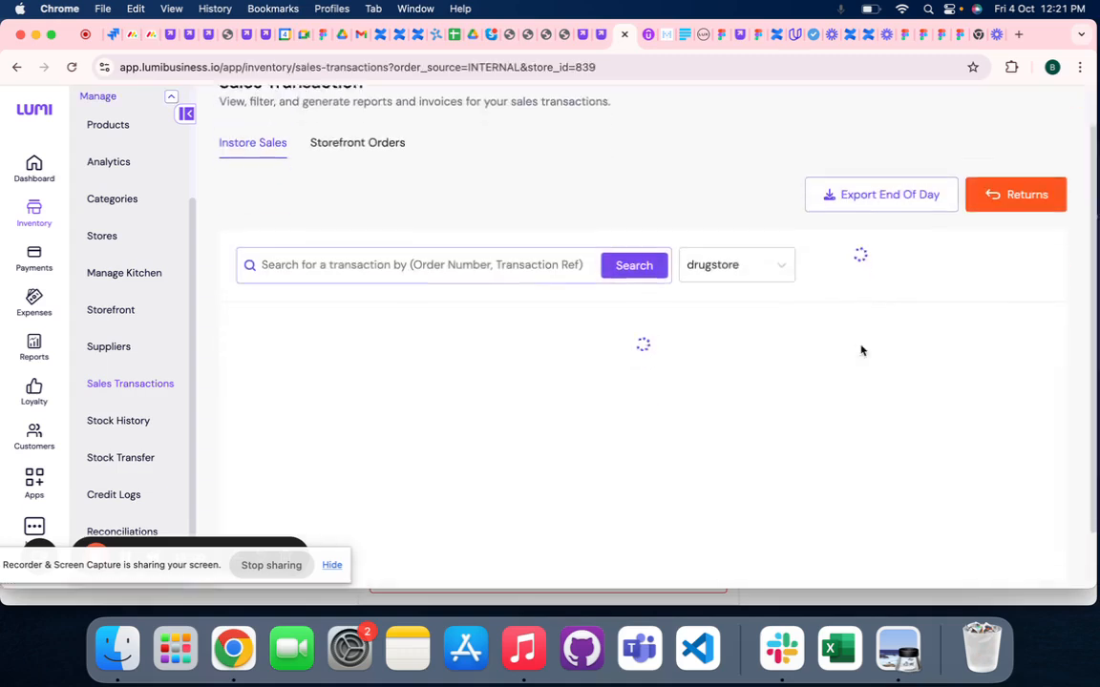
pyautogui.click(718, 251)
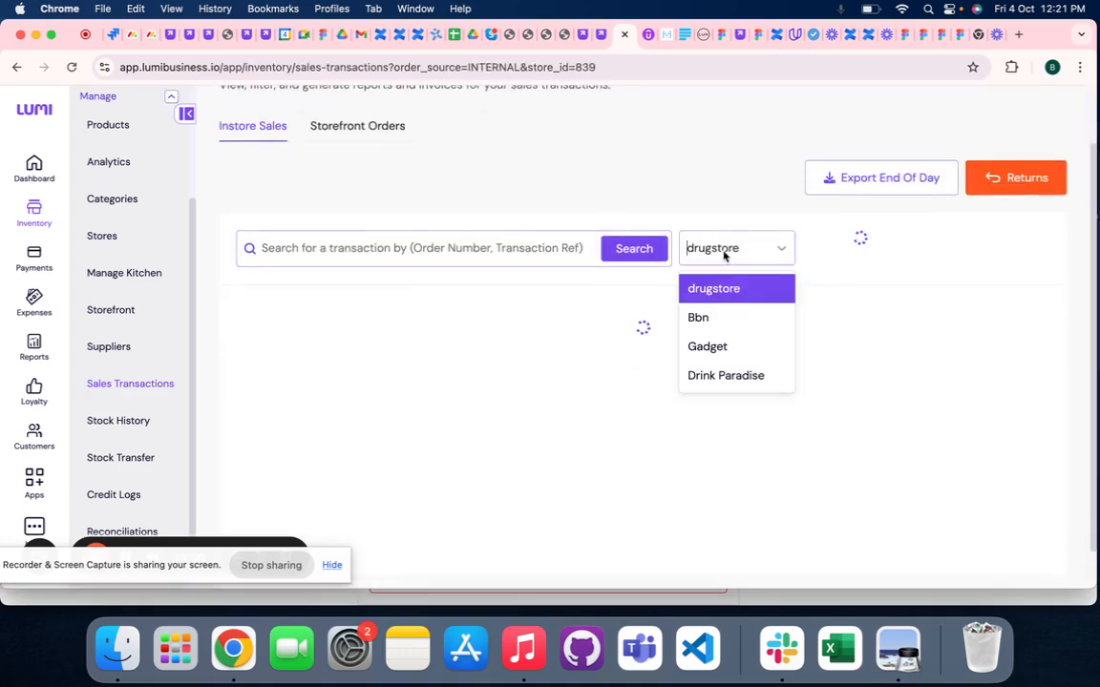
pyautogui.click(340, 134)
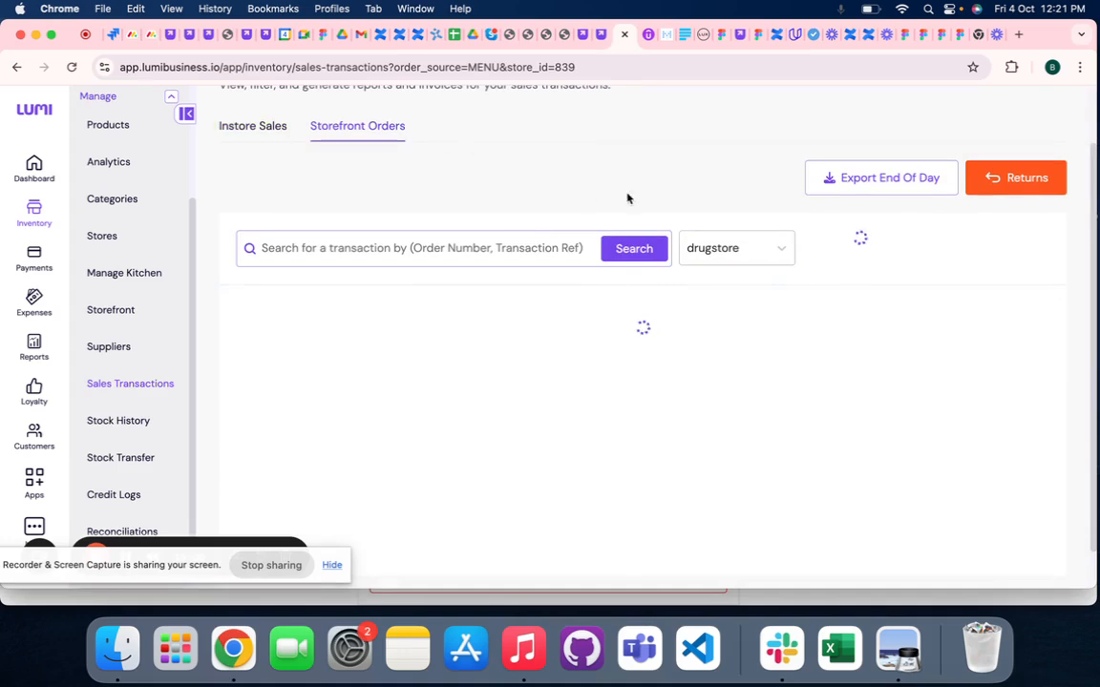
# - Filter the storefront orders by the Gadget store
pyautogui.click(712, 249)
pyautogui.click(745, 350)
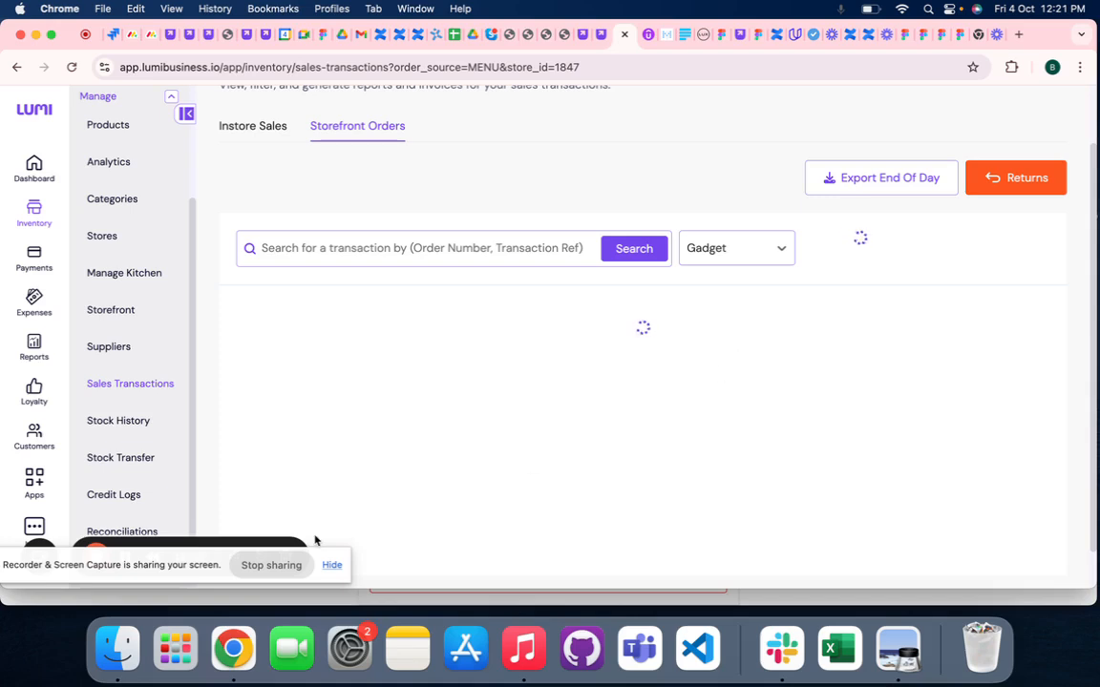
pyautogui.moveTo(225, 573); pyautogui.dragTo(222, 624)
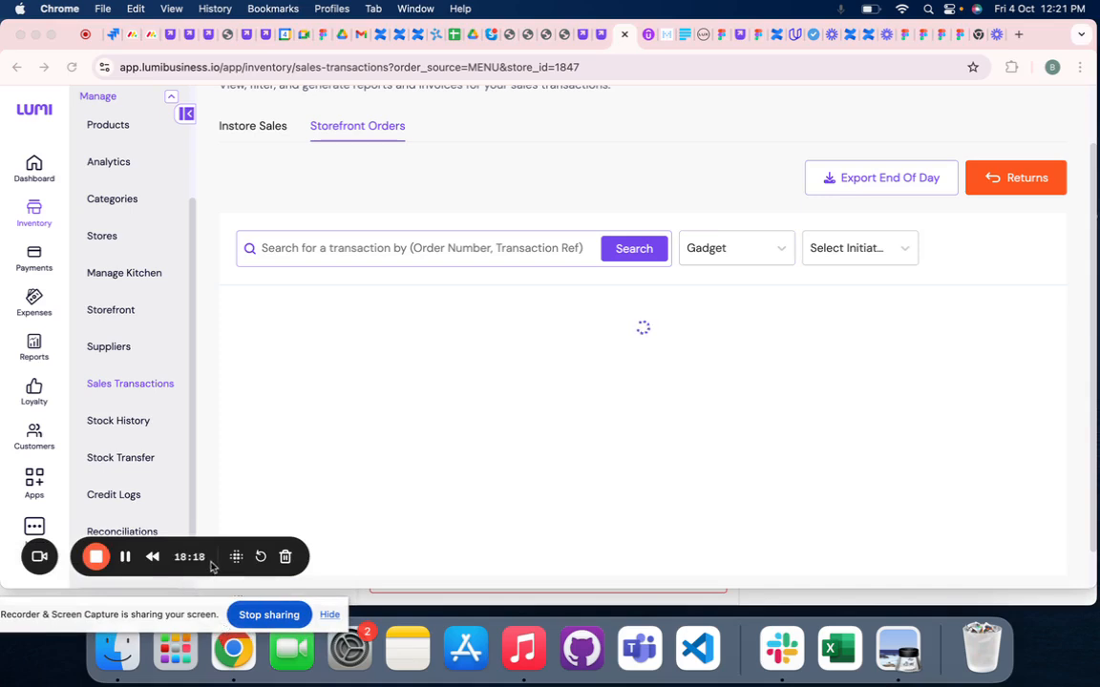
pyautogui.click(128, 558)
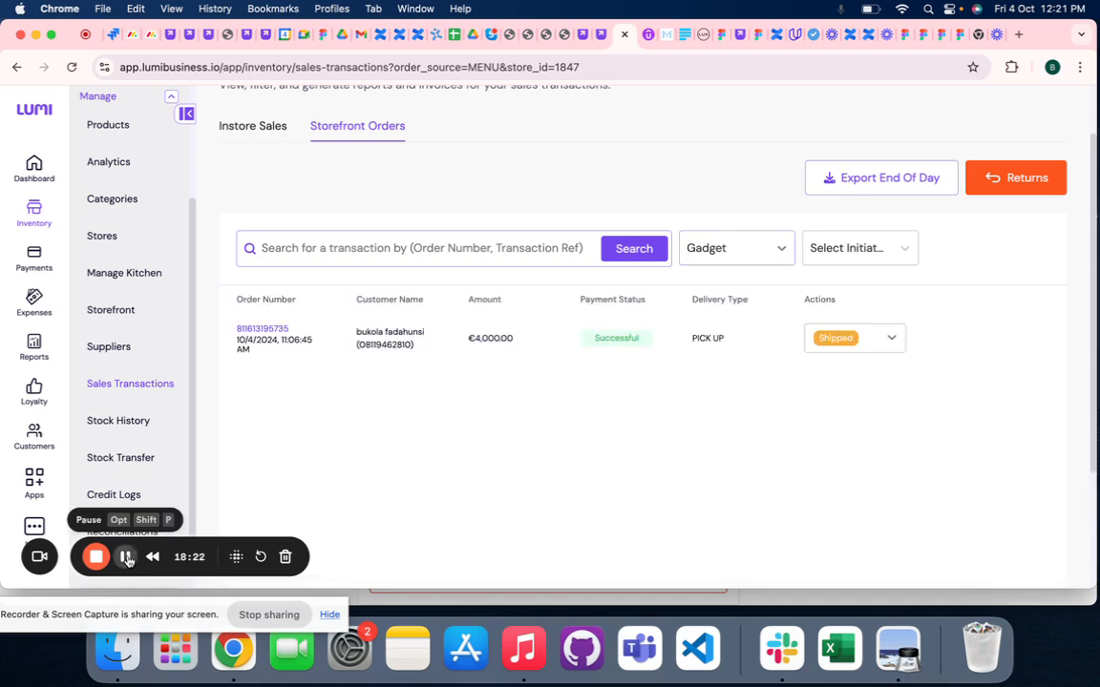
pyautogui.click(128, 558)
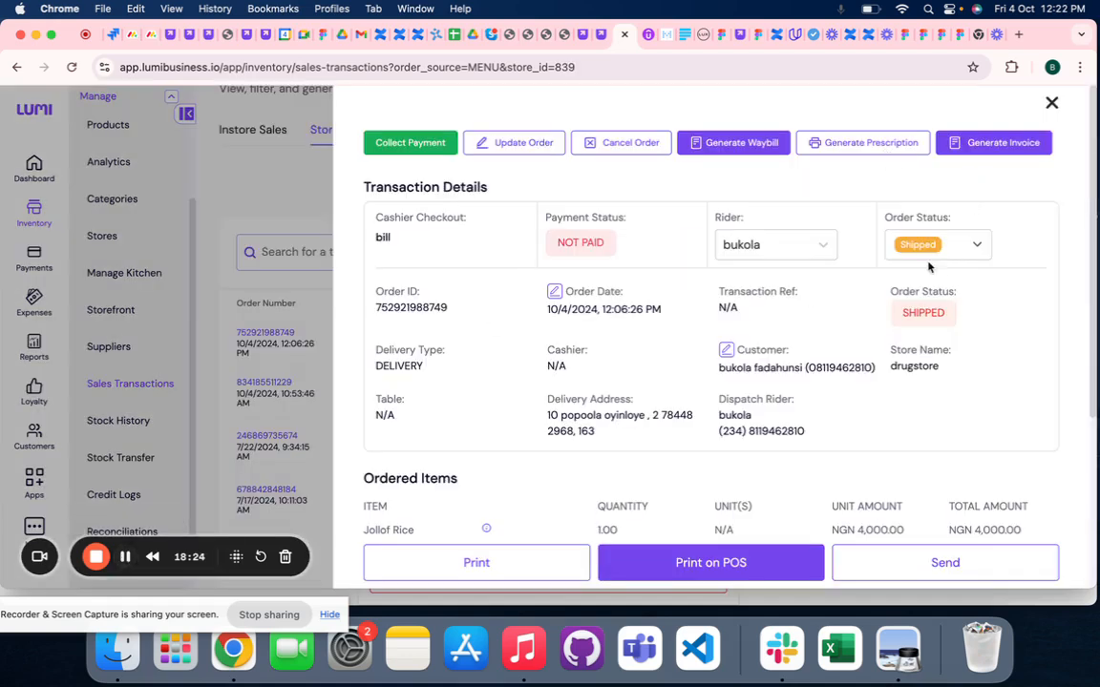
# - Check the merchant's order status options, then mark the order as delivered from the rider's order details and continue past the payment-collection reminder
pyautogui.click(922, 246)
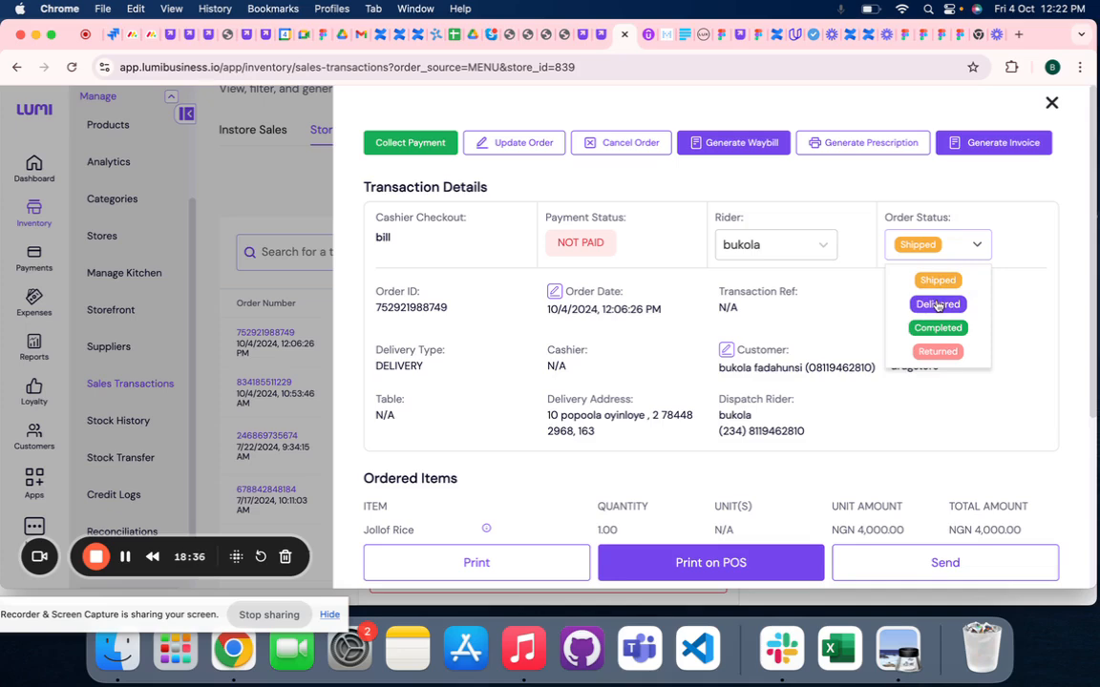
pyautogui.click(520, 599)
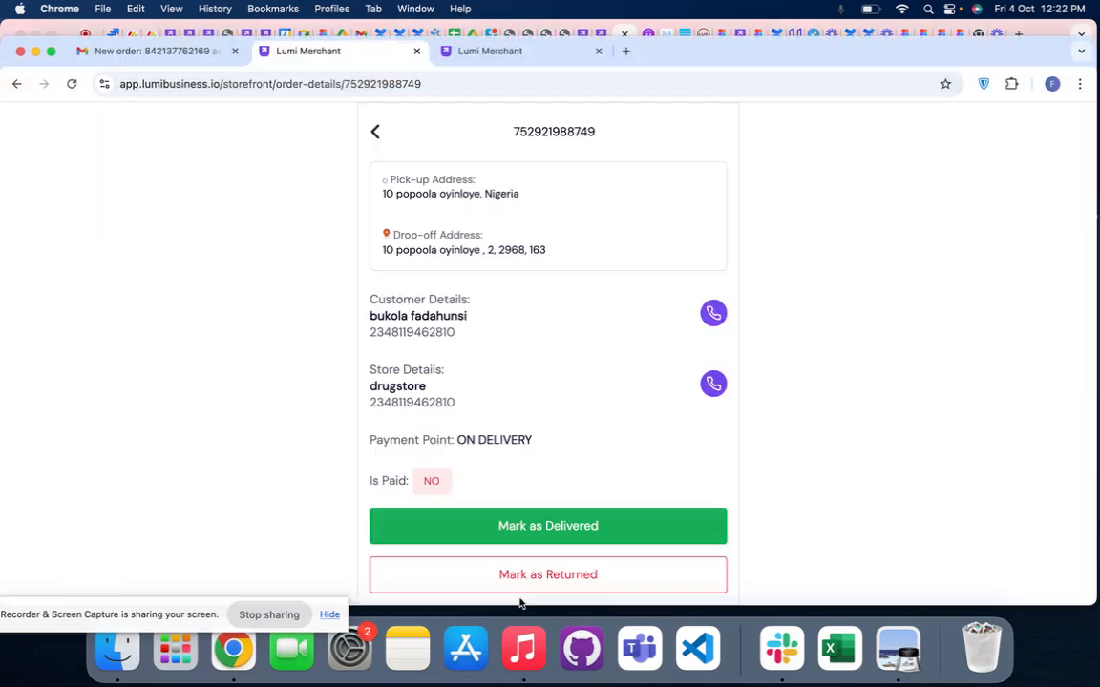
pyautogui.click(529, 527)
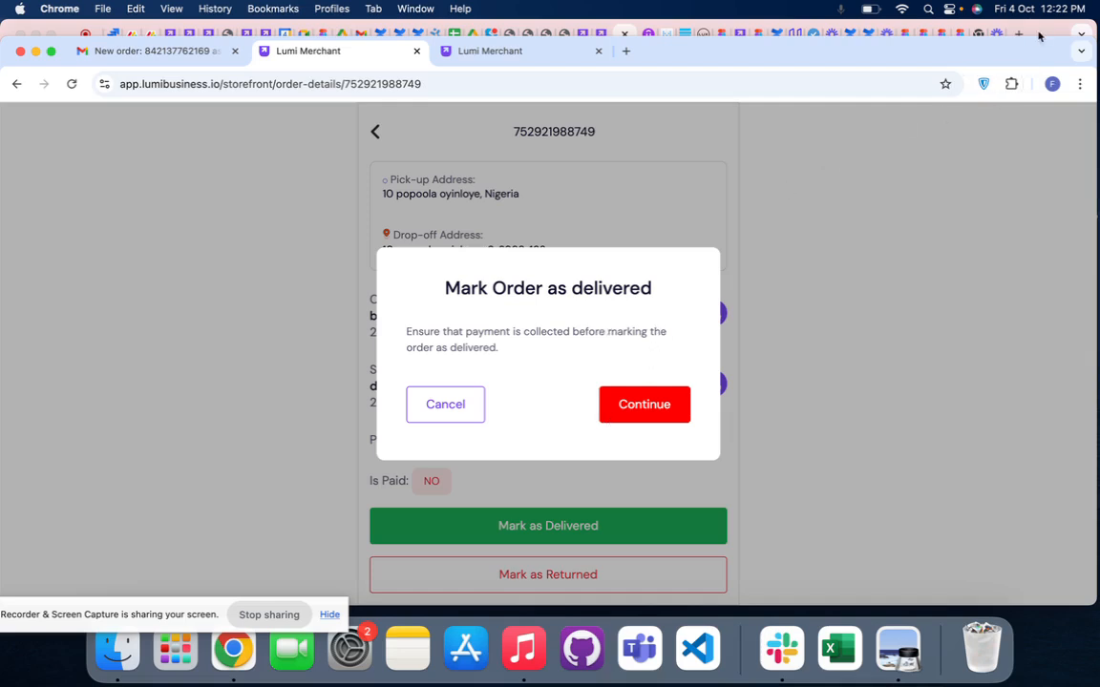
pyautogui.click(1041, 34)
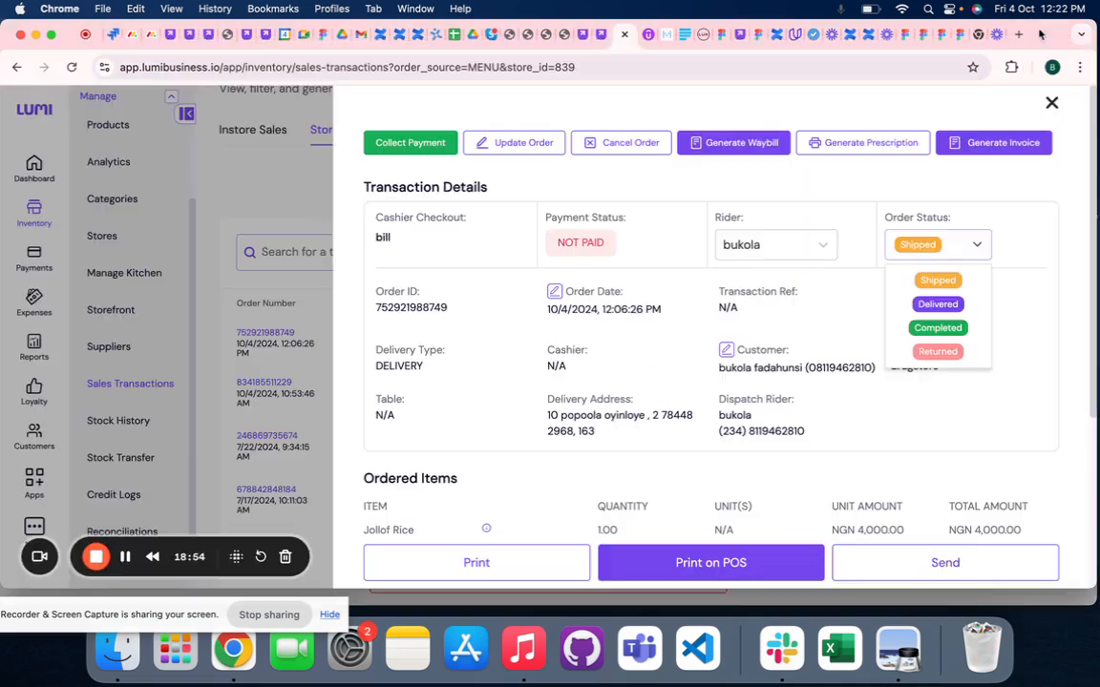
pyautogui.click(401, 598)
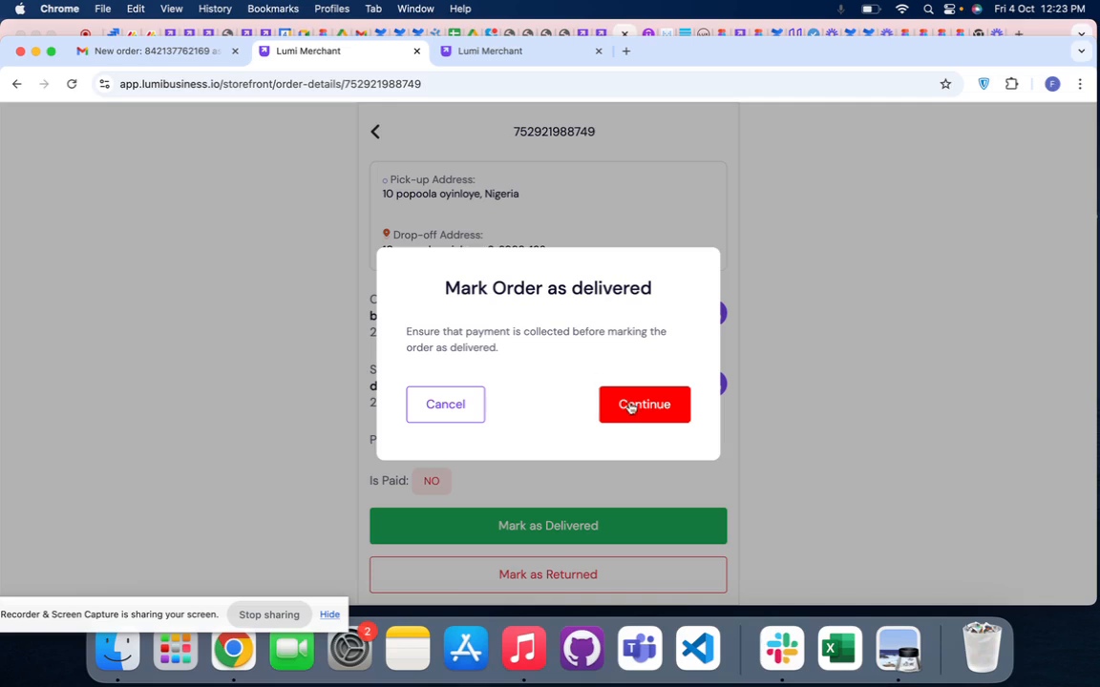
pyautogui.click(630, 408)
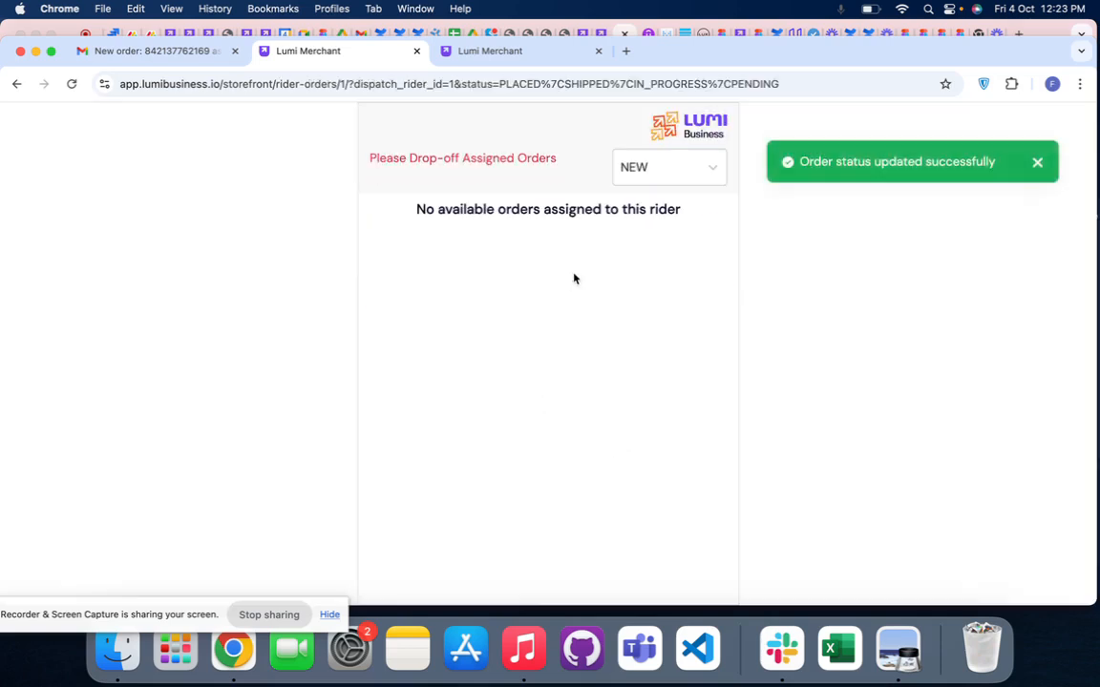
# - Reload the customer's order status page to check the delivery progress, and look at the rider's assigned orders page
pyautogui.click(1031, 25)
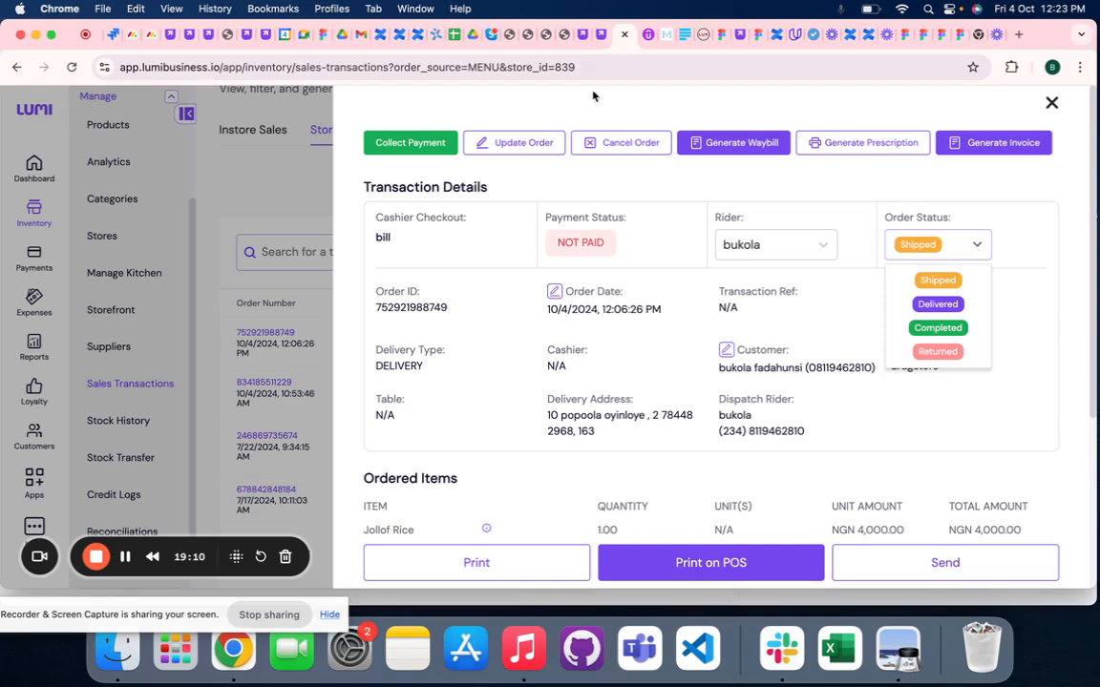
pyautogui.click(599, 33)
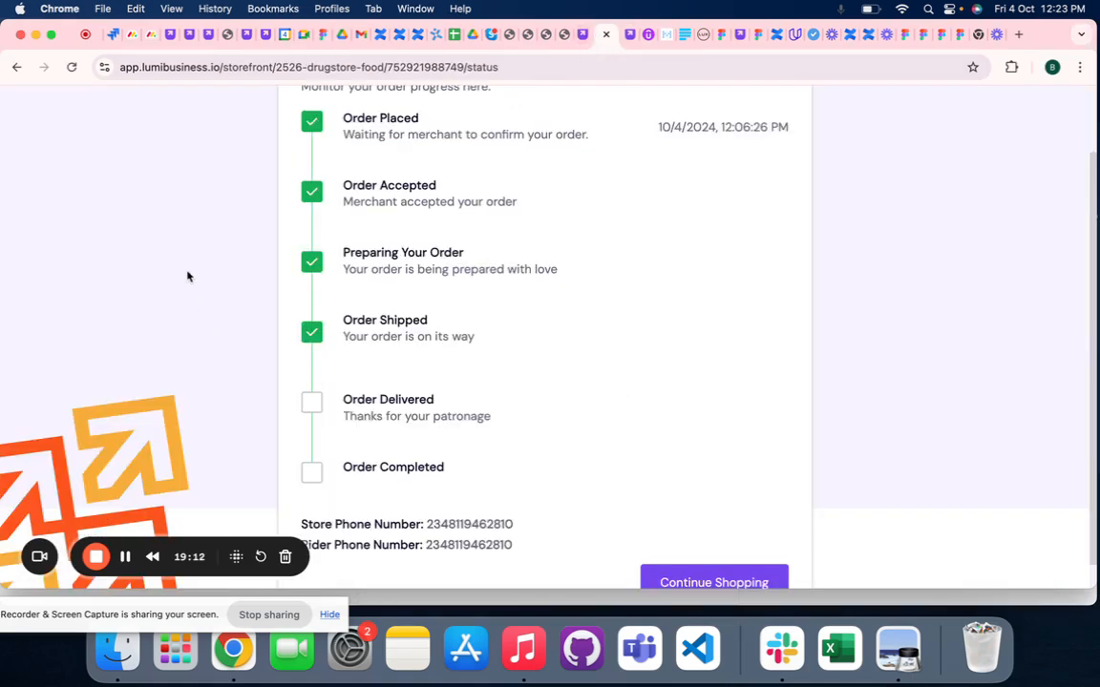
pyautogui.click(71, 67)
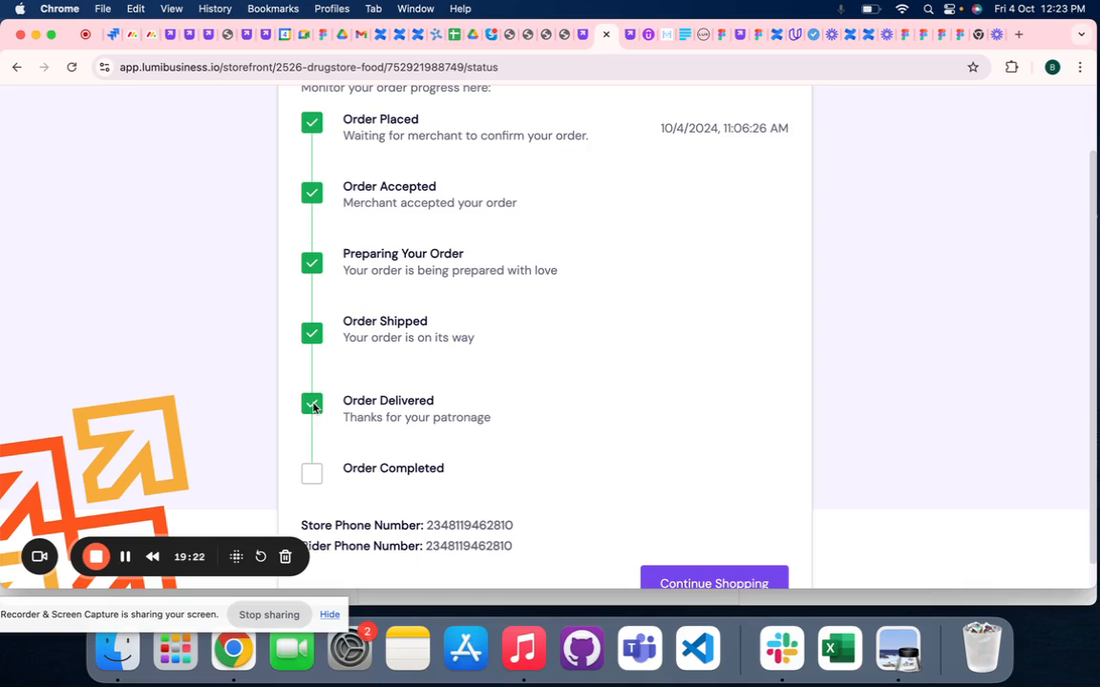
pyautogui.click(401, 600)
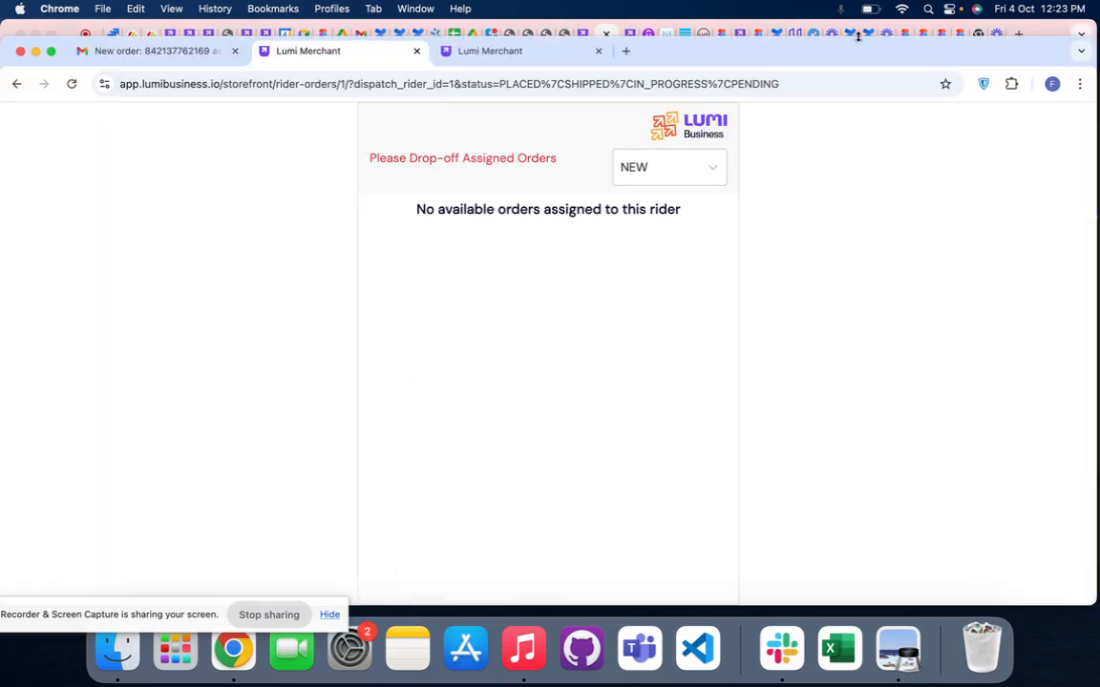
pyautogui.click(1043, 25)
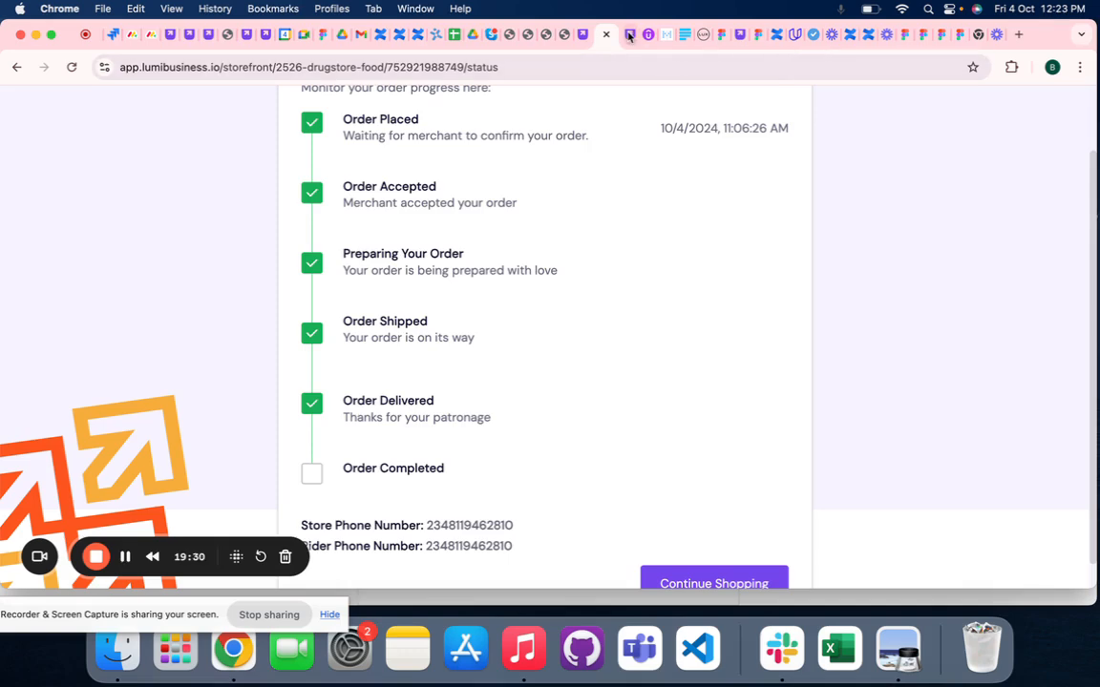
# - Collect the delivered order's payment in cash from its merchant transaction details, confirm receipt and close the resulting transaction details
pyautogui.click(587, 36)
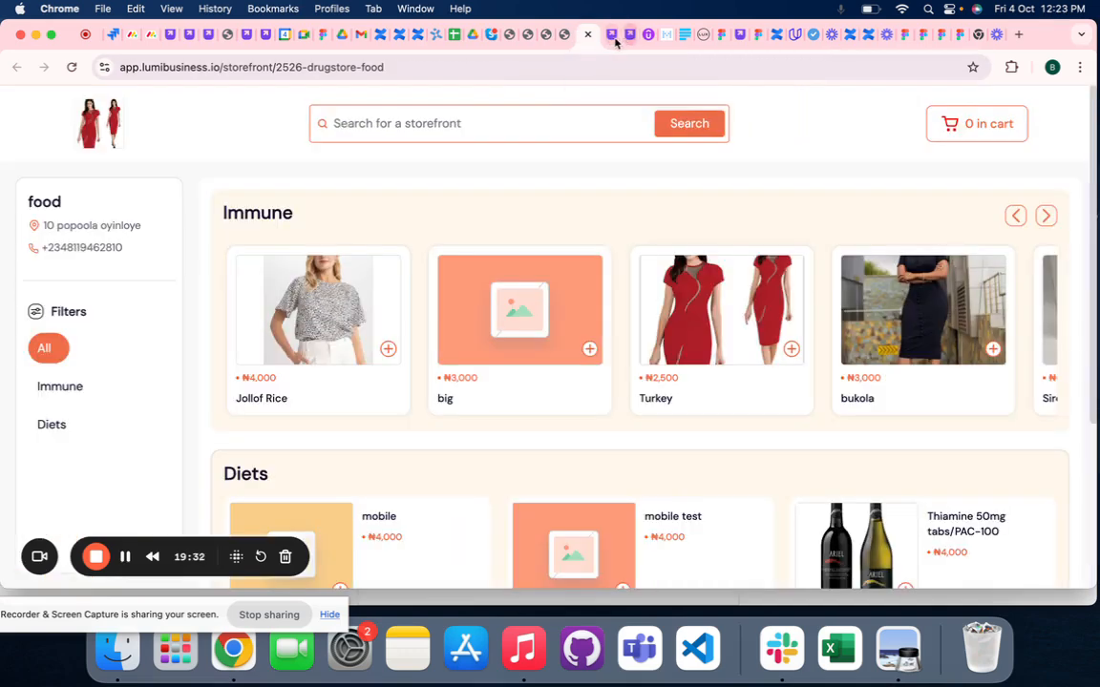
pyautogui.click(619, 35)
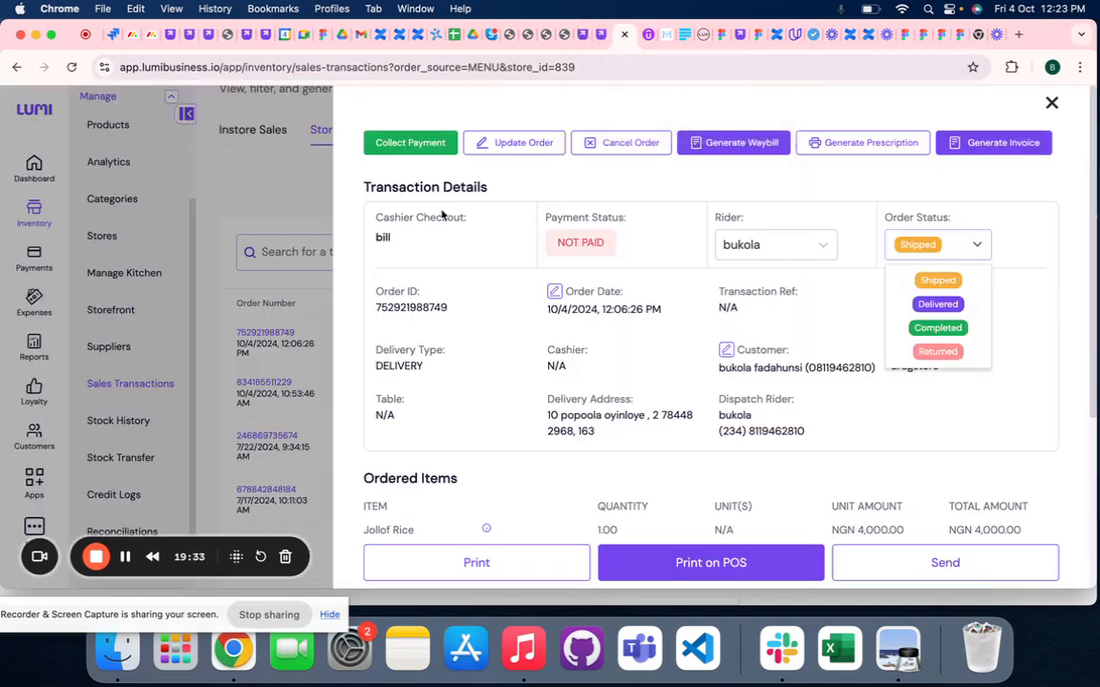
pyautogui.click(407, 145)
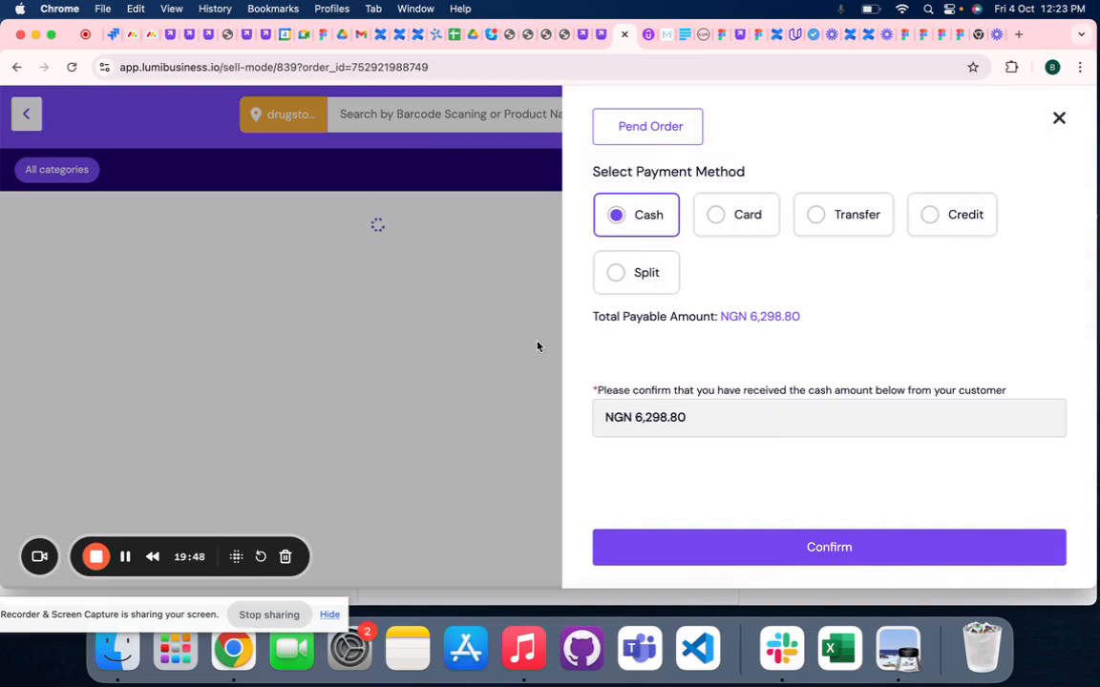
pyautogui.click(681, 551)
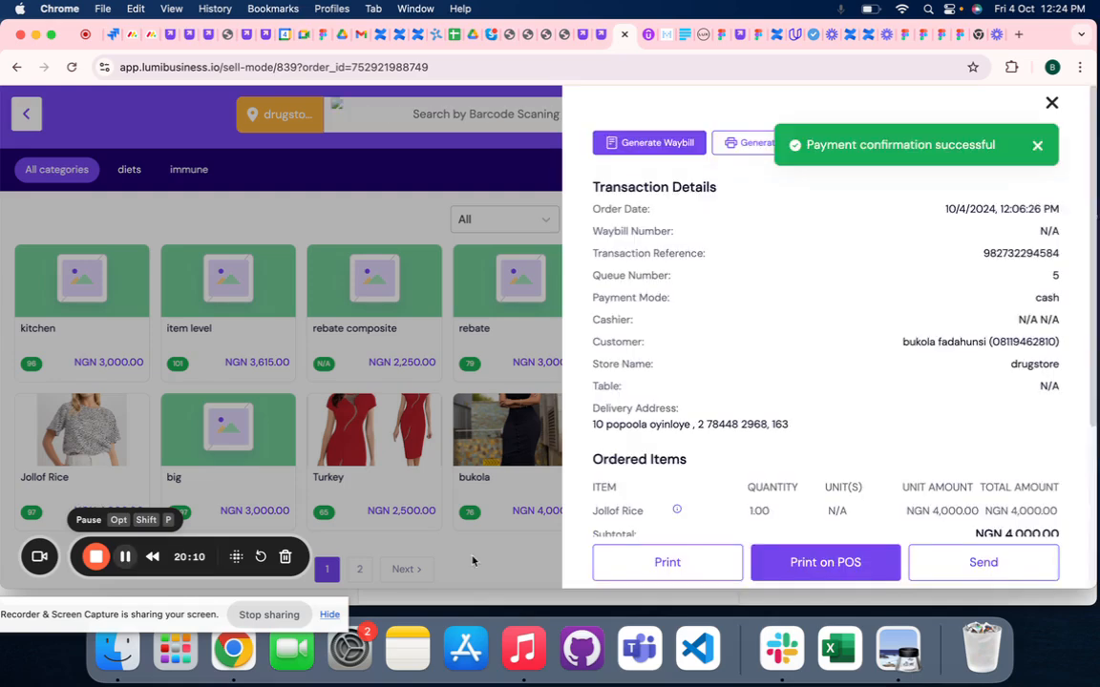
pyautogui.click(1038, 149)
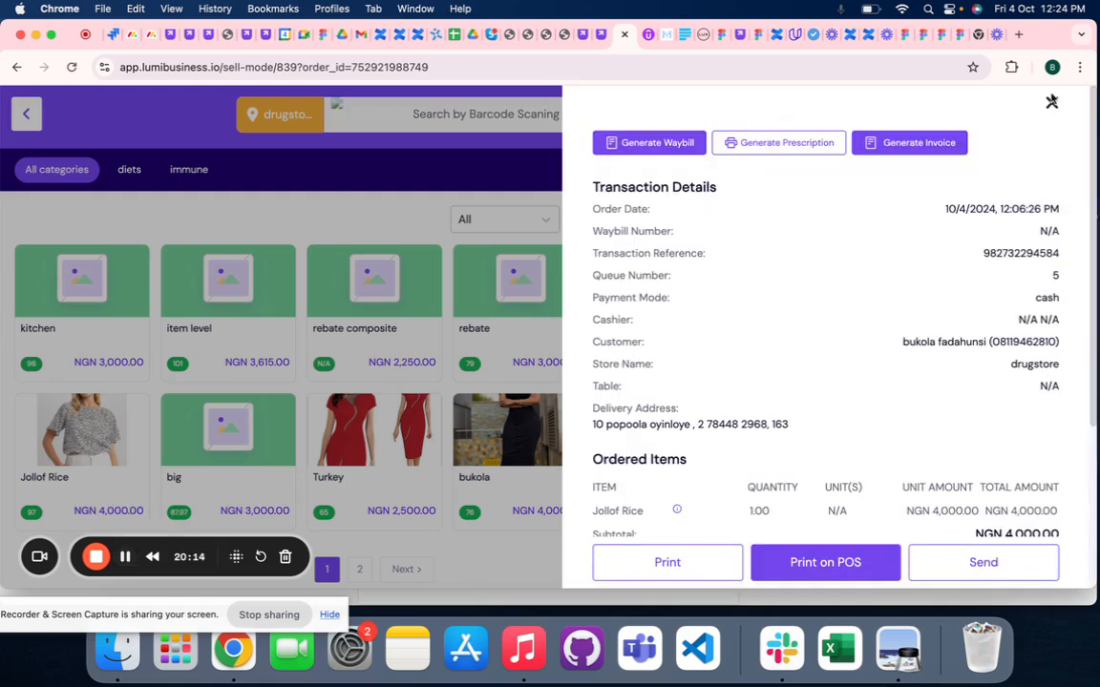
pyautogui.click(1051, 103)
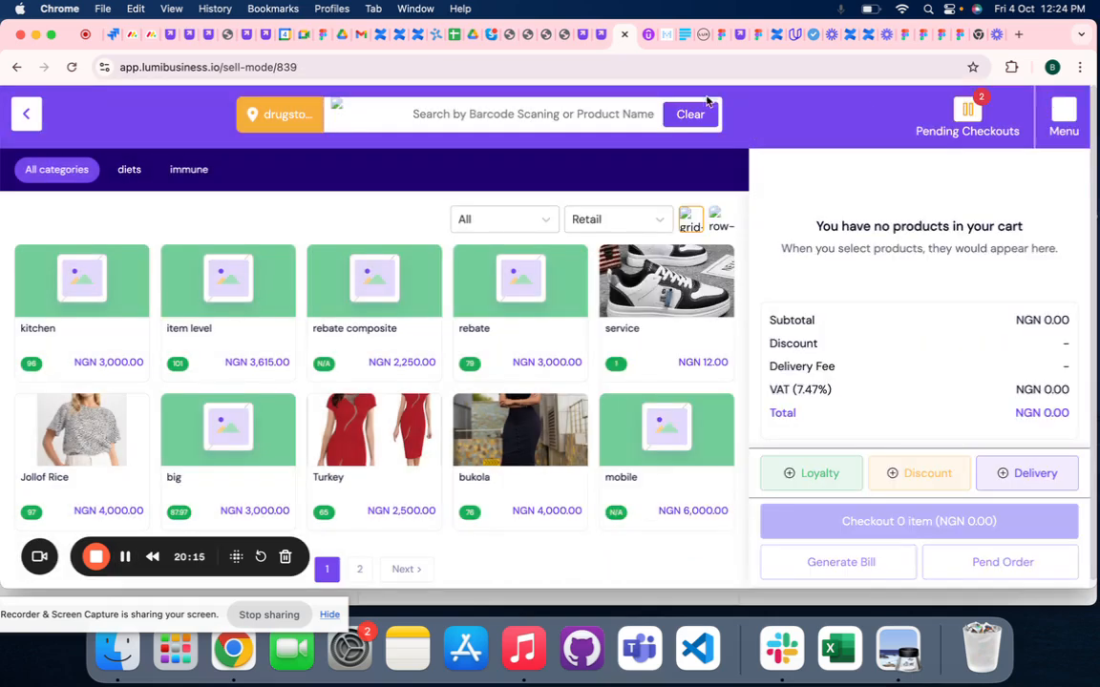
# - Return from sell mode to the inventory's Sales Transactions and show the drugstore's storefront orders
pyautogui.click(583, 34)
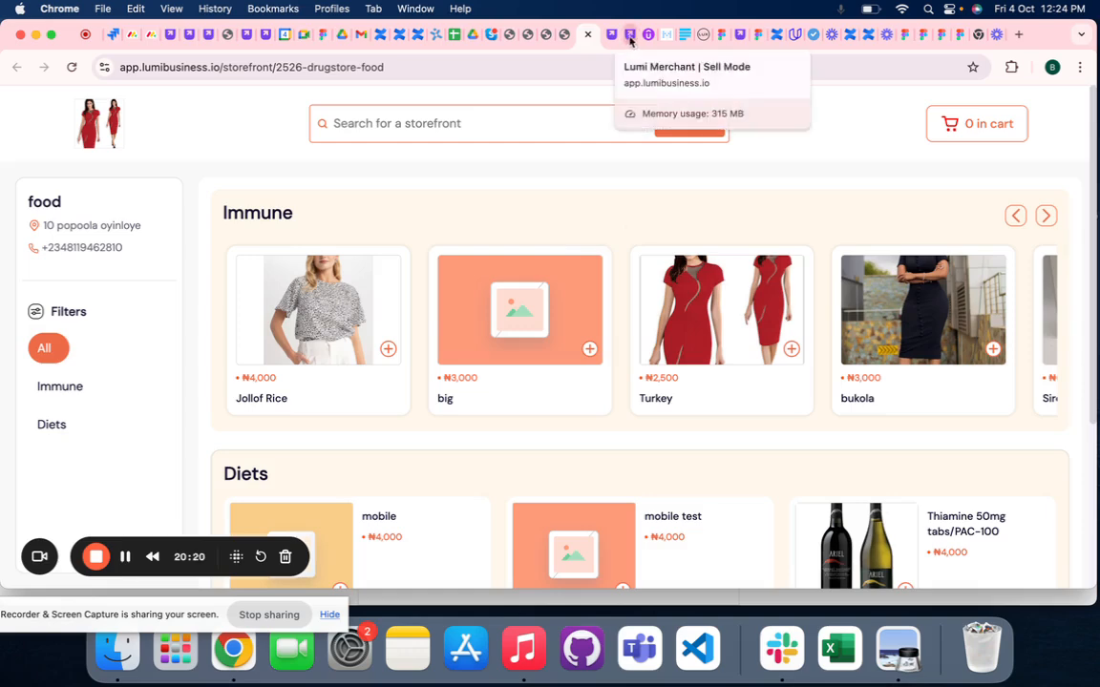
pyautogui.click(621, 34)
pyautogui.click(27, 113)
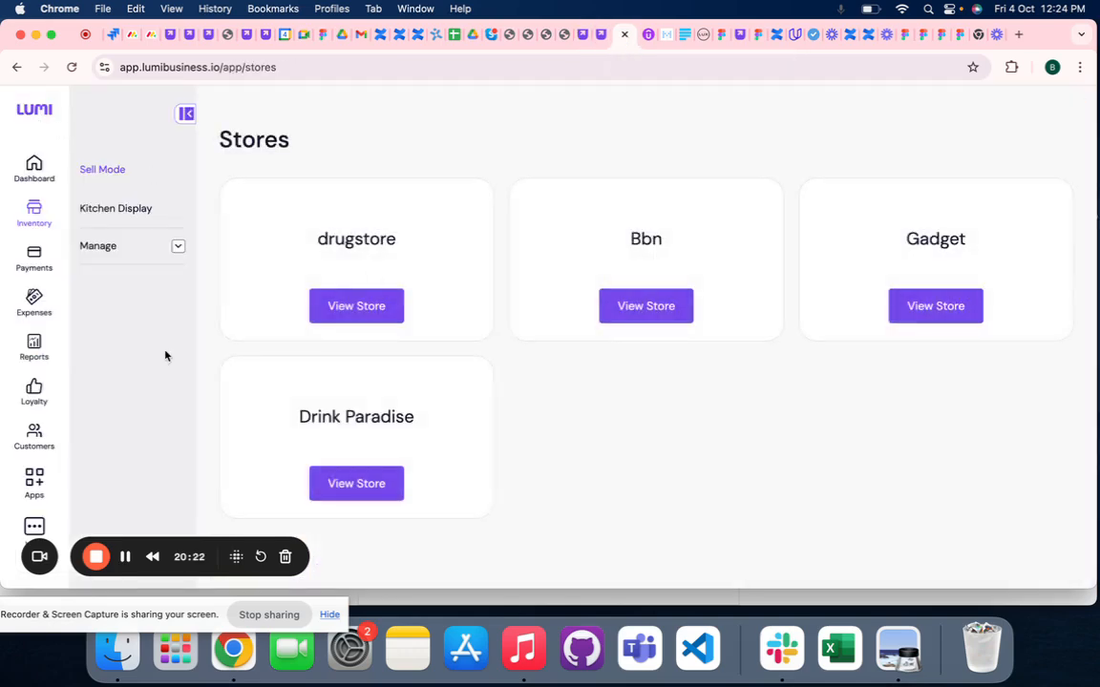
pyautogui.click(107, 254)
pyautogui.scroll(-3, 110, 391)
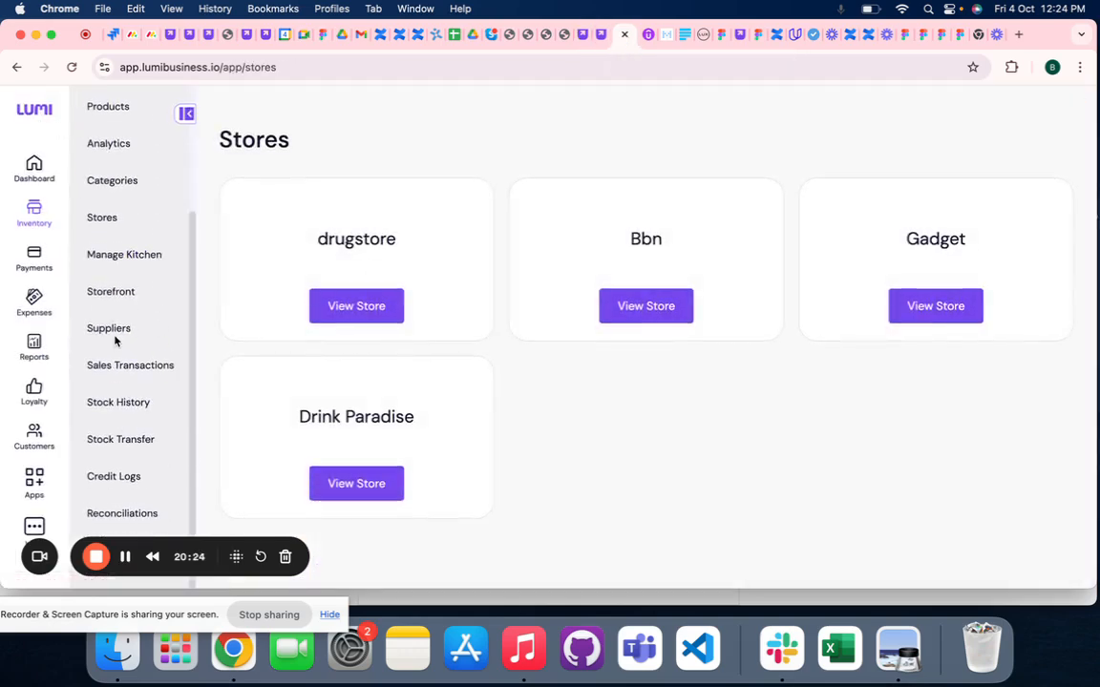
pyautogui.click(117, 367)
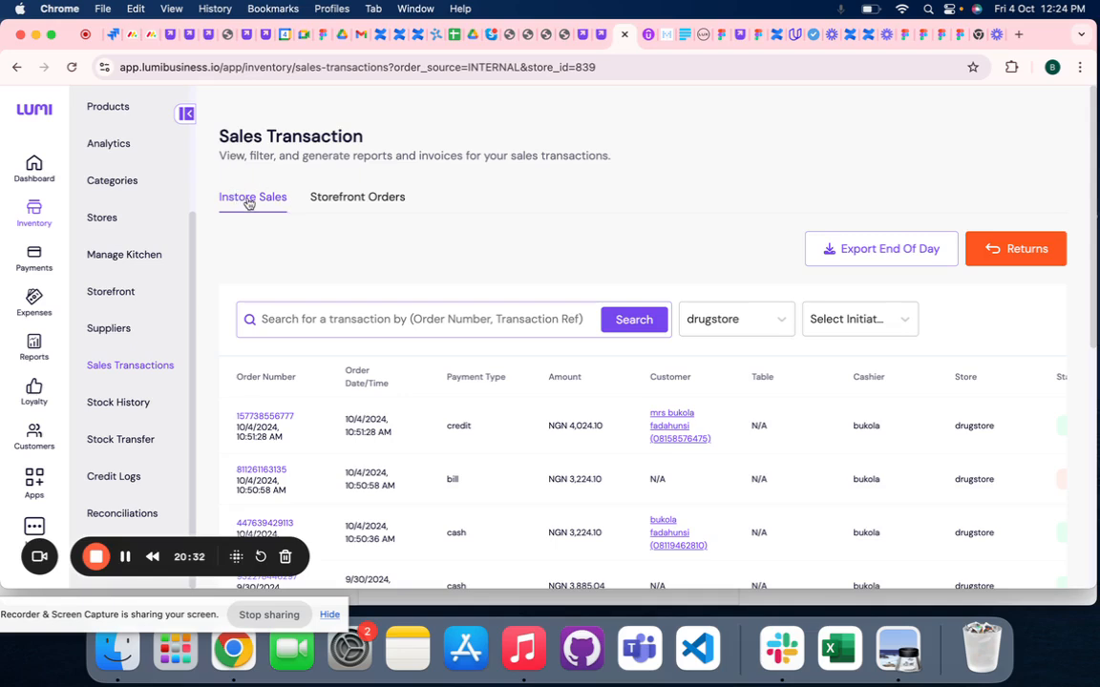
pyautogui.click(338, 203)
pyautogui.scroll(-1, 377, 315)
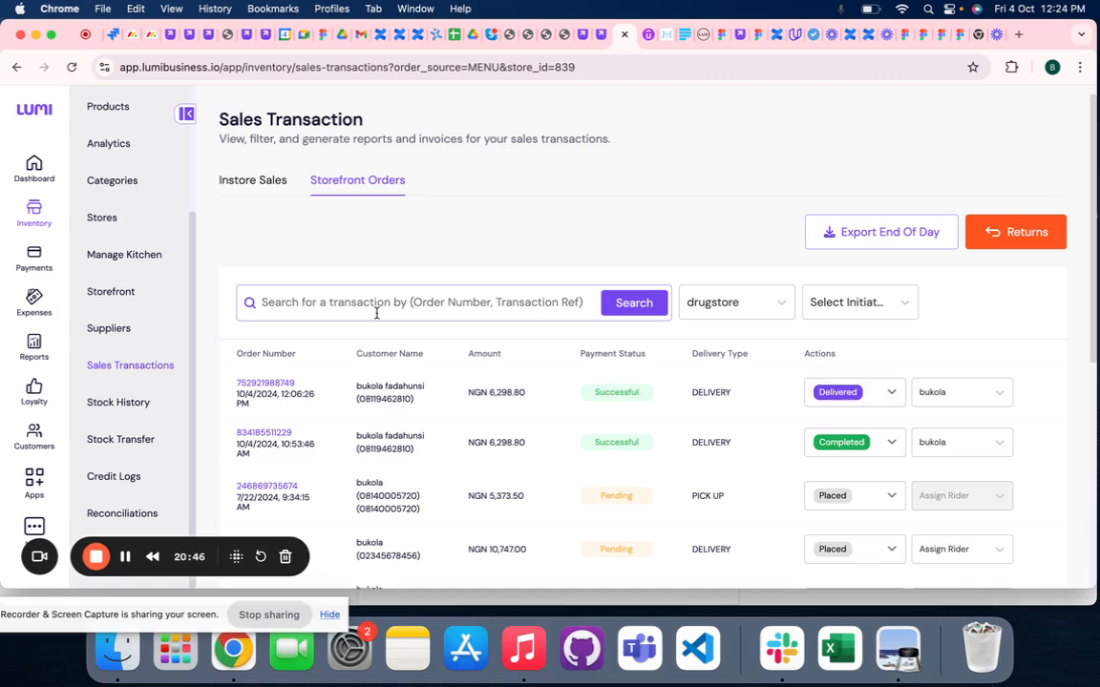
# - Open the details of the newest storefront order and set its order status to Completed
pyautogui.click(268, 383)
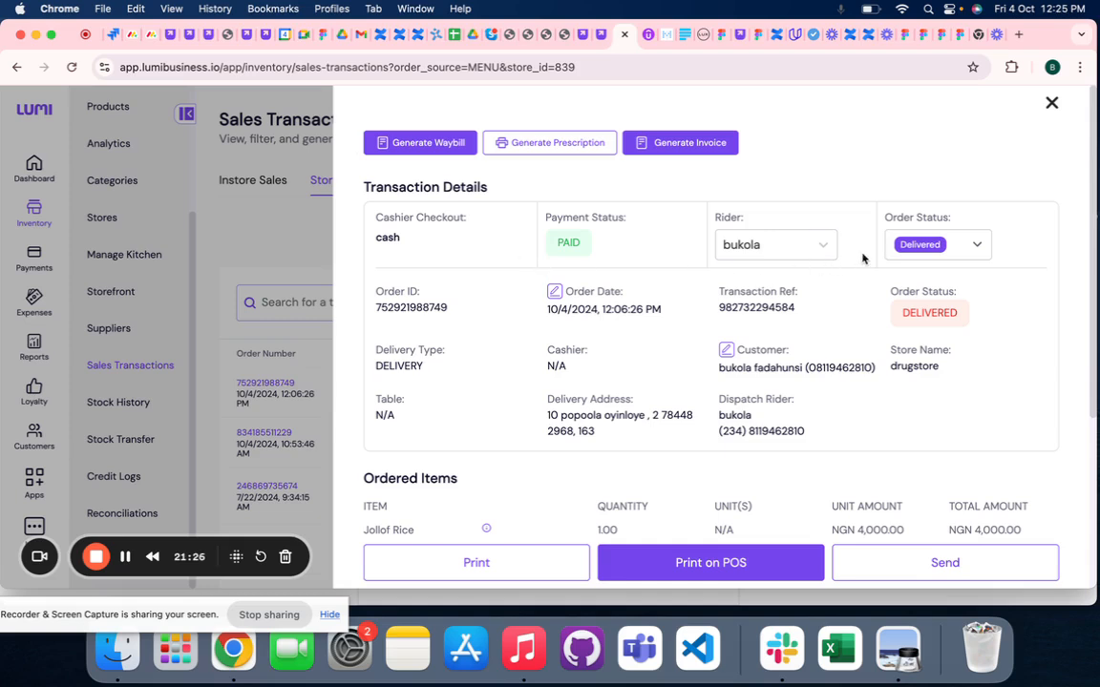
pyautogui.click(915, 244)
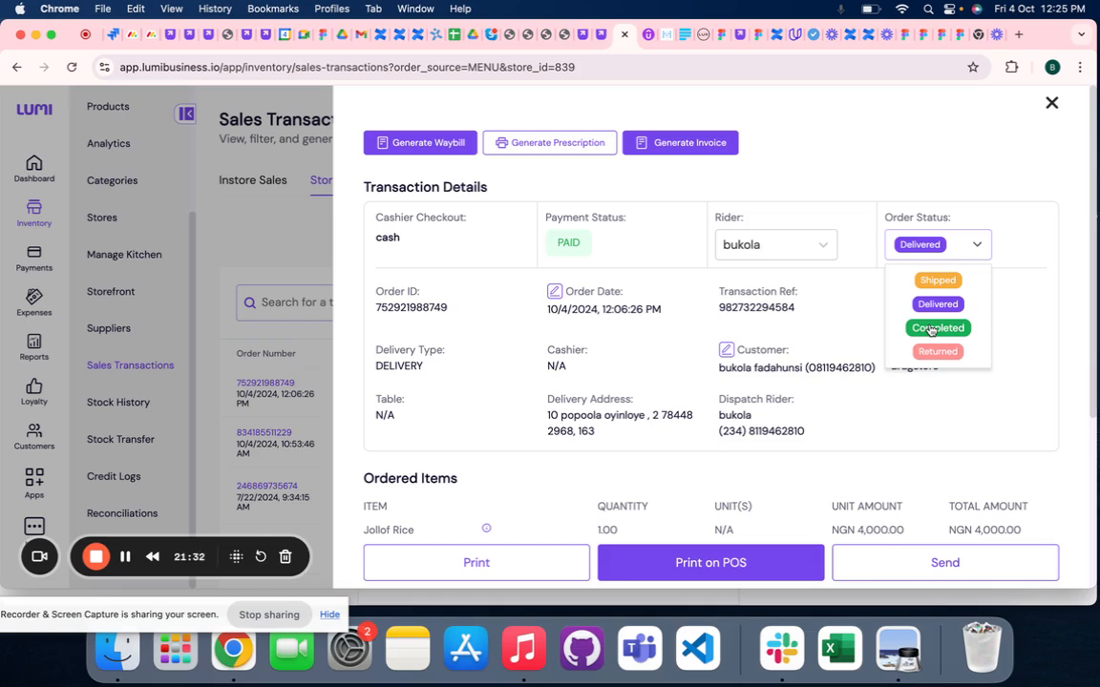
pyautogui.click(931, 329)
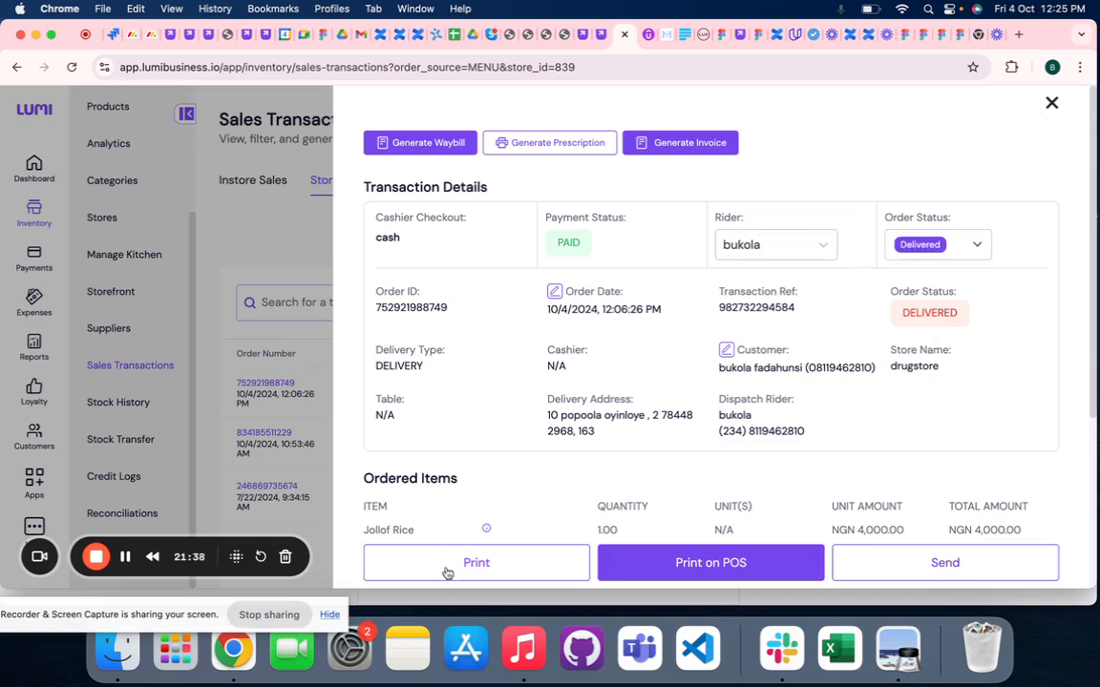
pyautogui.click(919, 250)
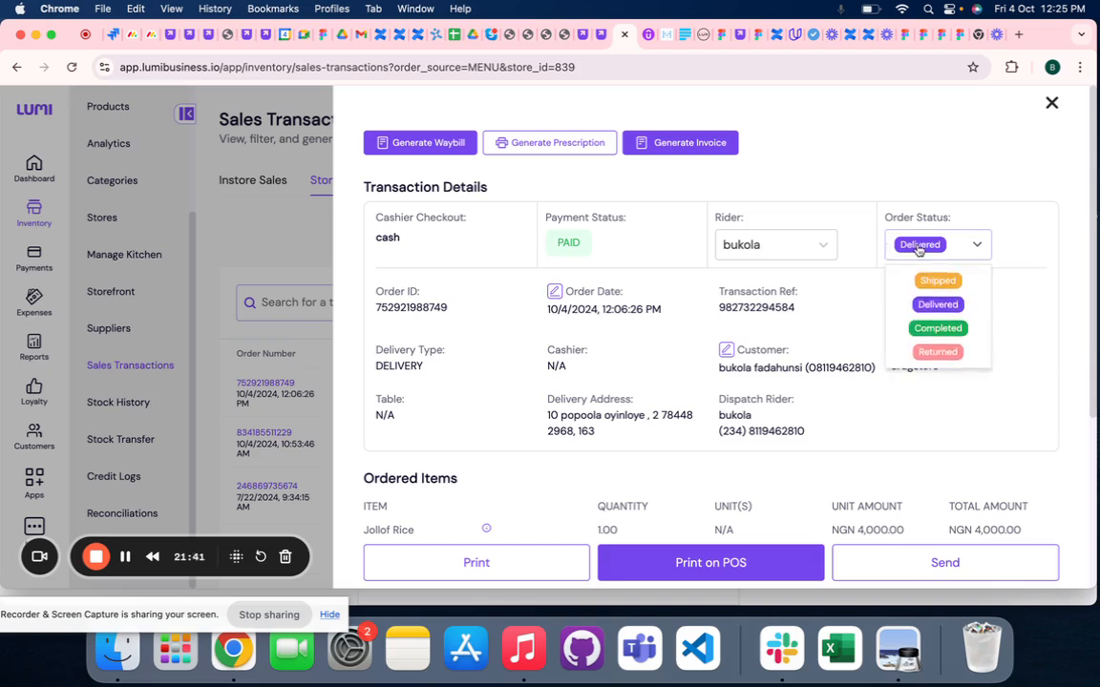
pyautogui.click(928, 330)
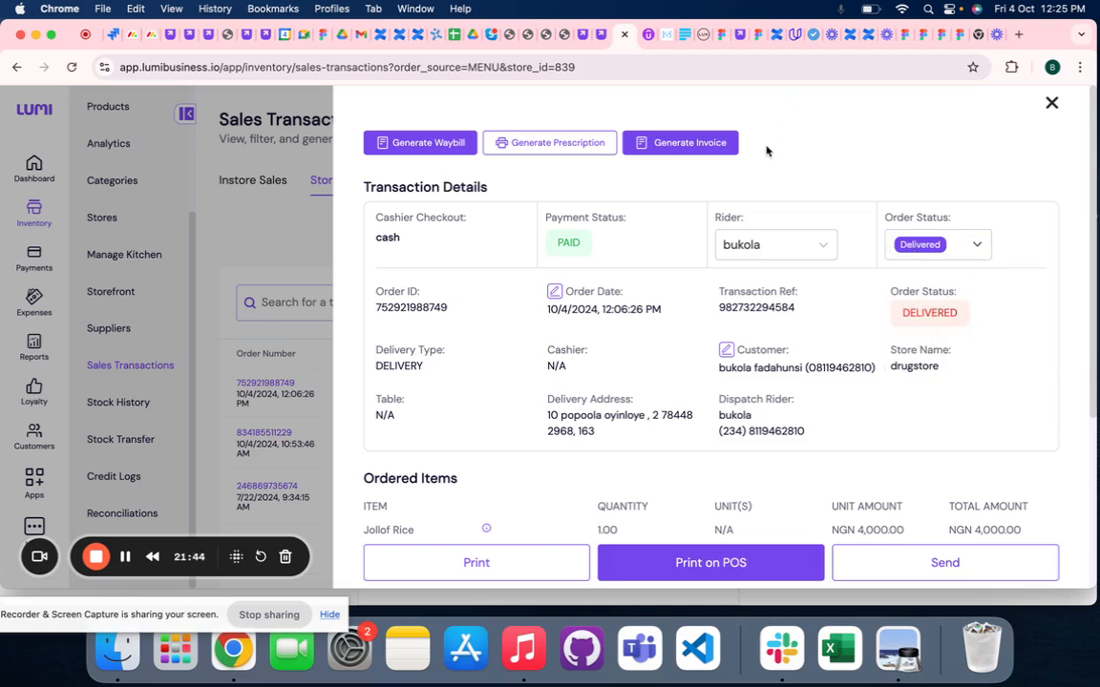
pyautogui.click(127, 562)
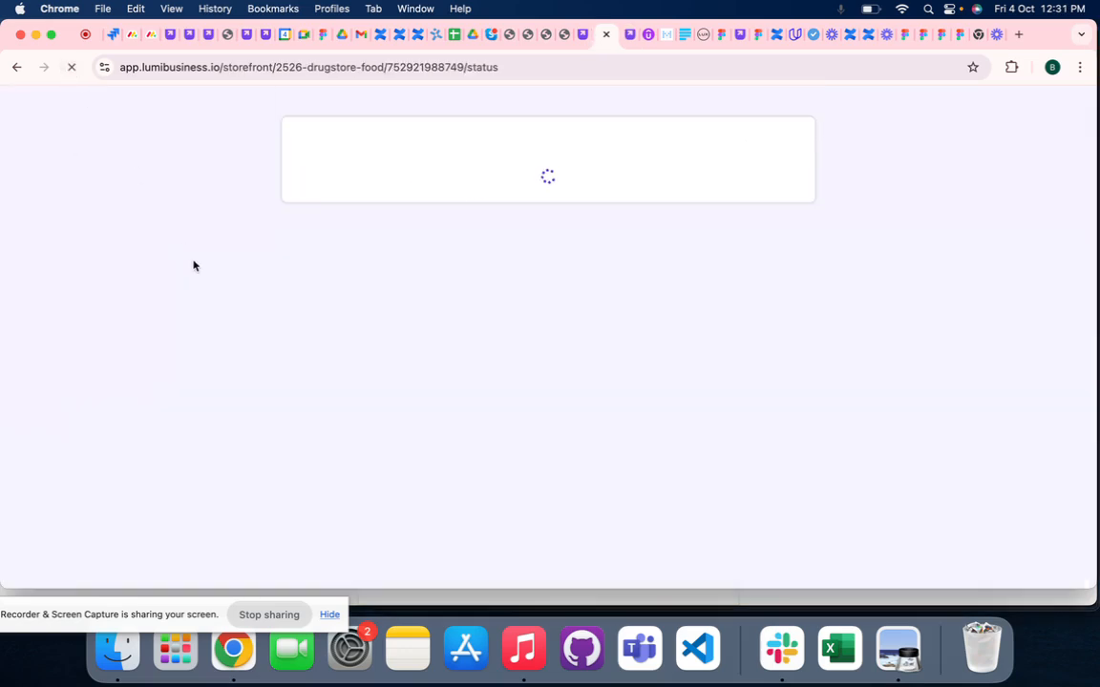
# - Review all stages on the customer's order status page, from Order Placed to Order Completed
pyautogui.scroll(-1, 328, 440)
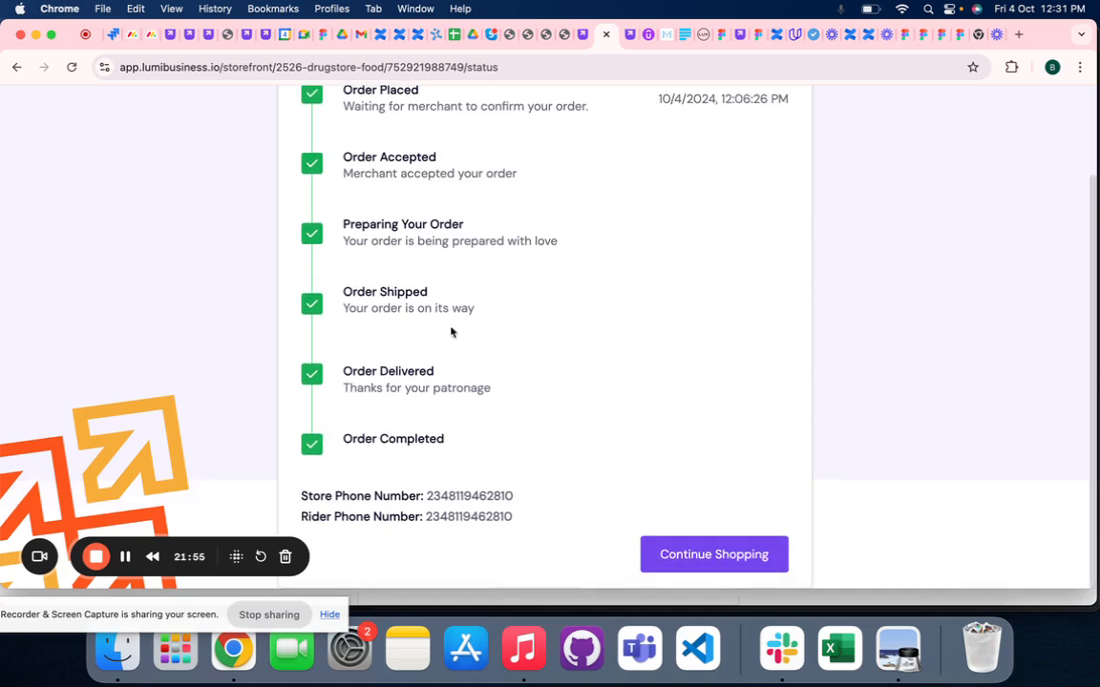
pyautogui.scroll(2, 353, 423)
pyautogui.scroll(2, 352, 423)
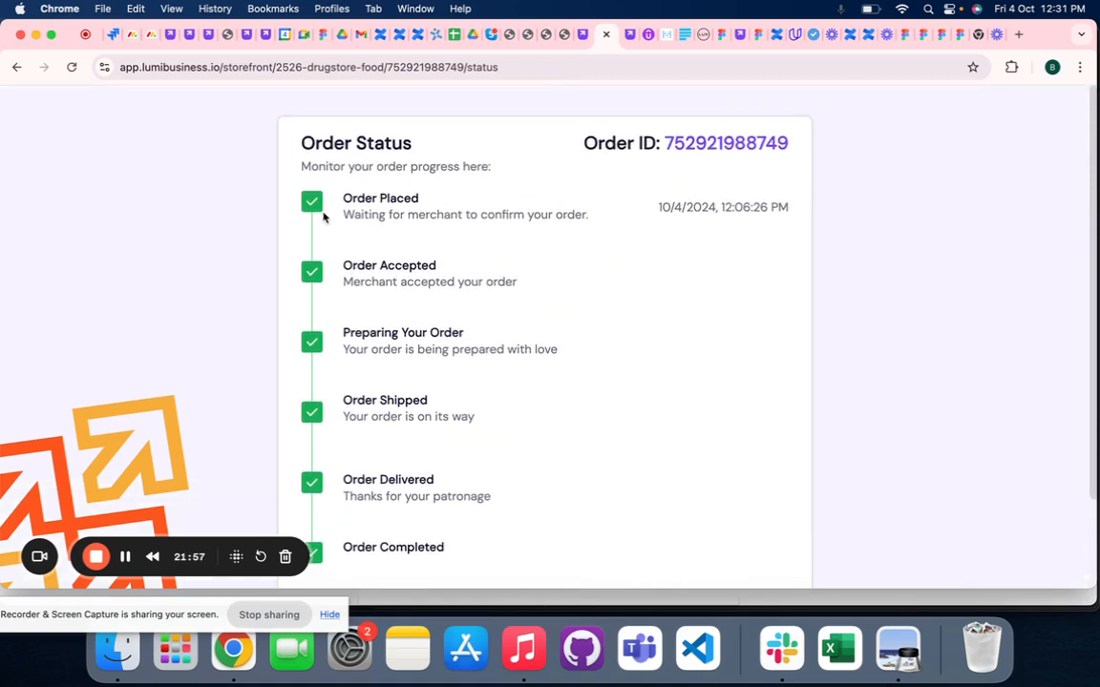
pyautogui.scroll(-3, 324, 401)
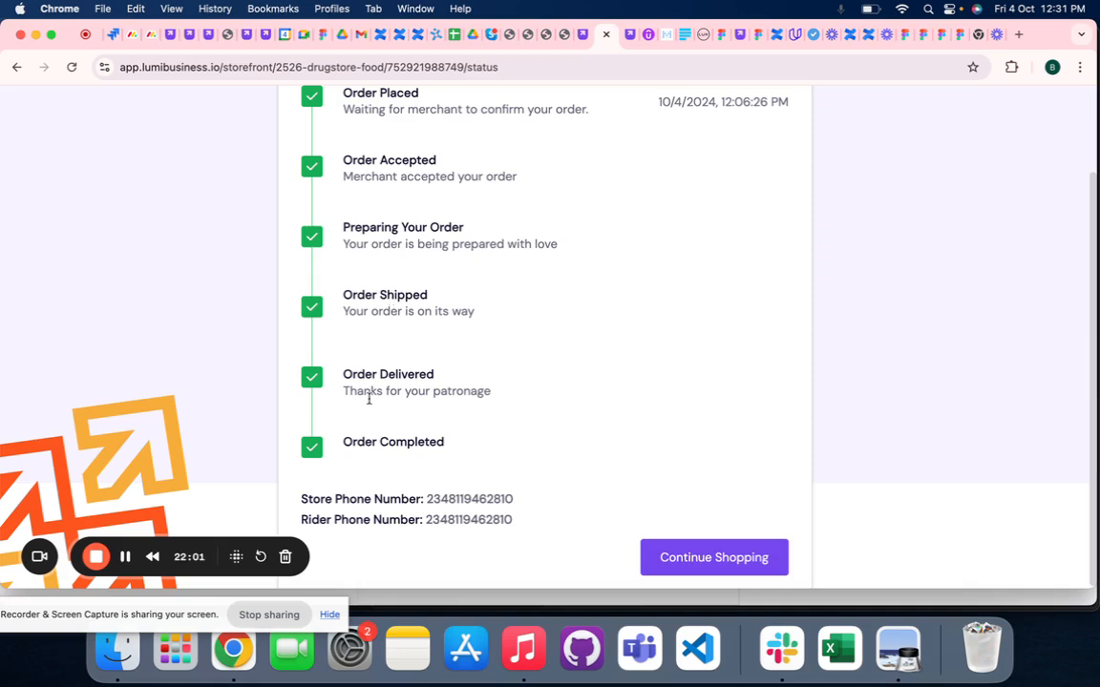
# - Continue shopping in the food storefront, add one Jollof Rice to the cart and proceed to checkout
pyautogui.click(737, 558)
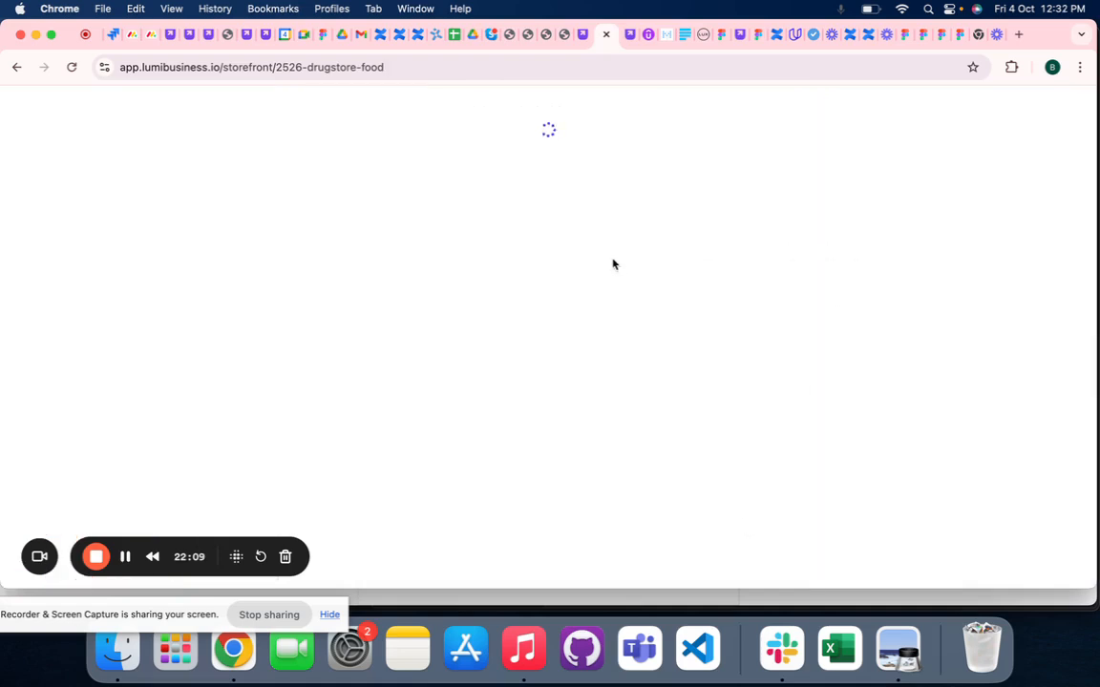
pyautogui.click(629, 37)
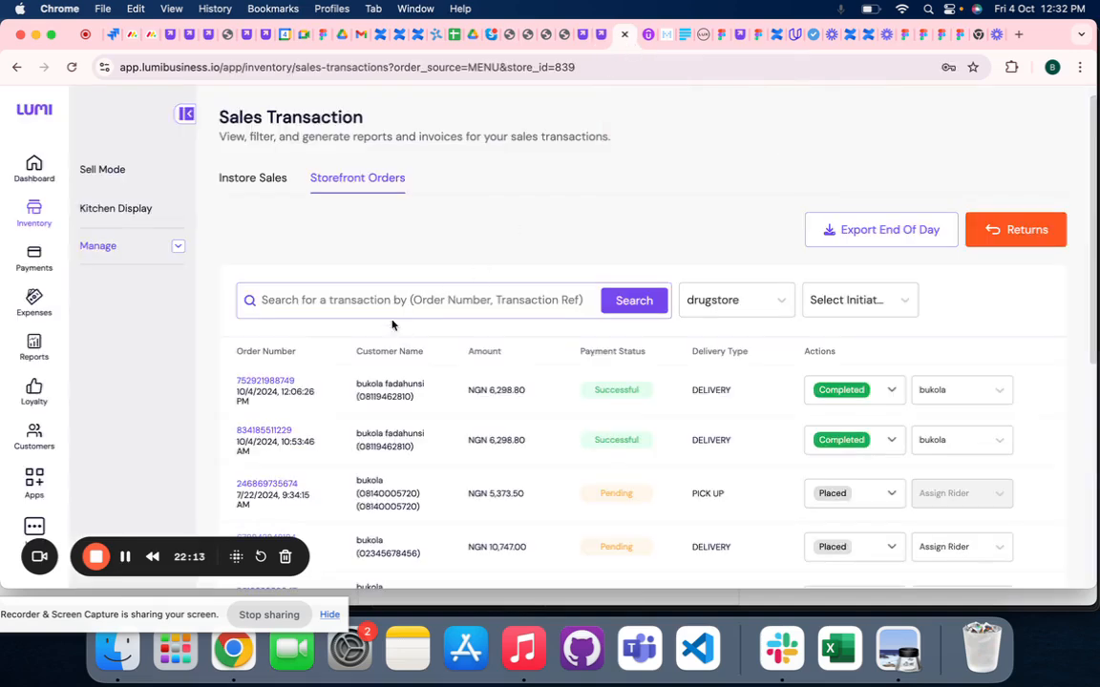
pyautogui.click(602, 37)
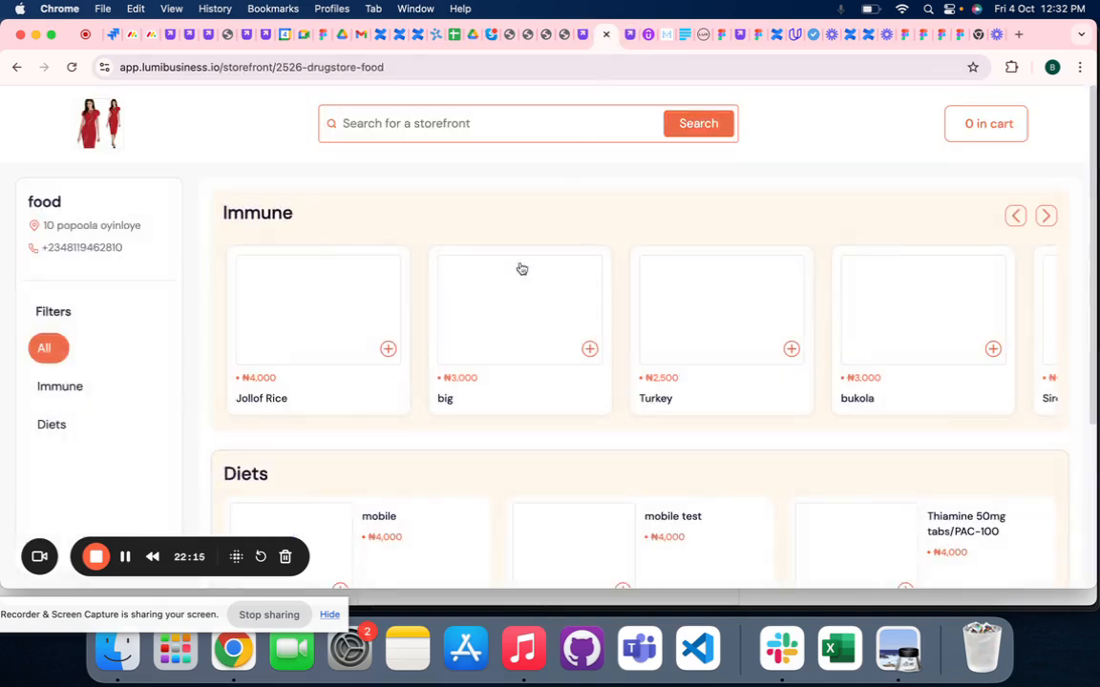
pyautogui.click(344, 349)
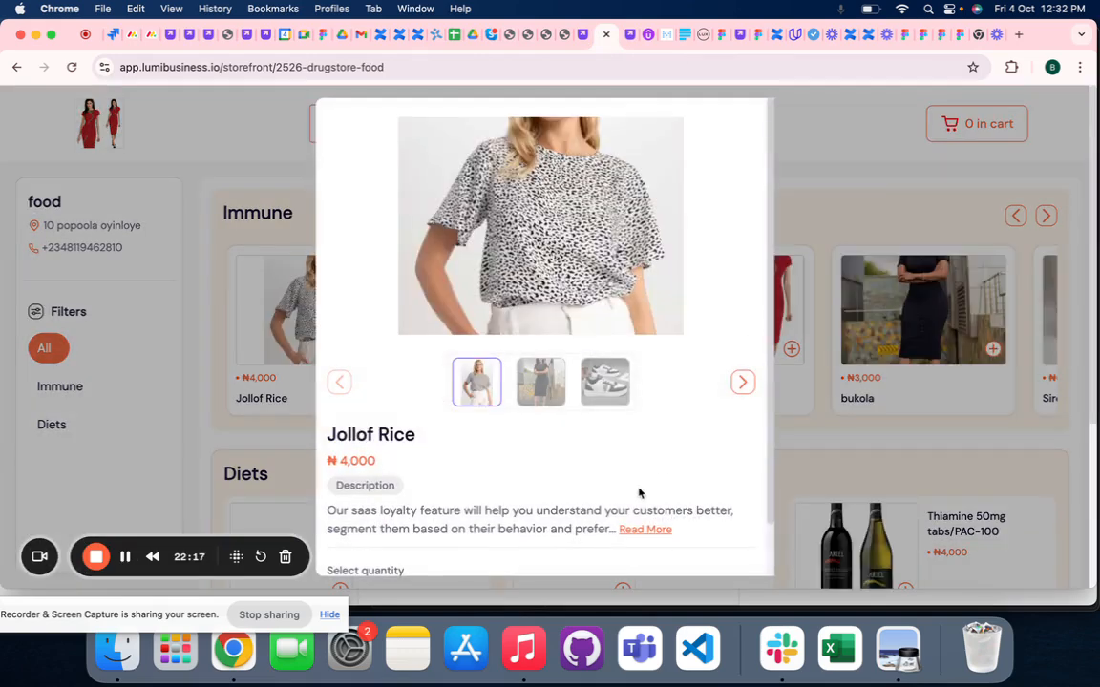
pyautogui.scroll(-3, 639, 493)
pyautogui.click(564, 498)
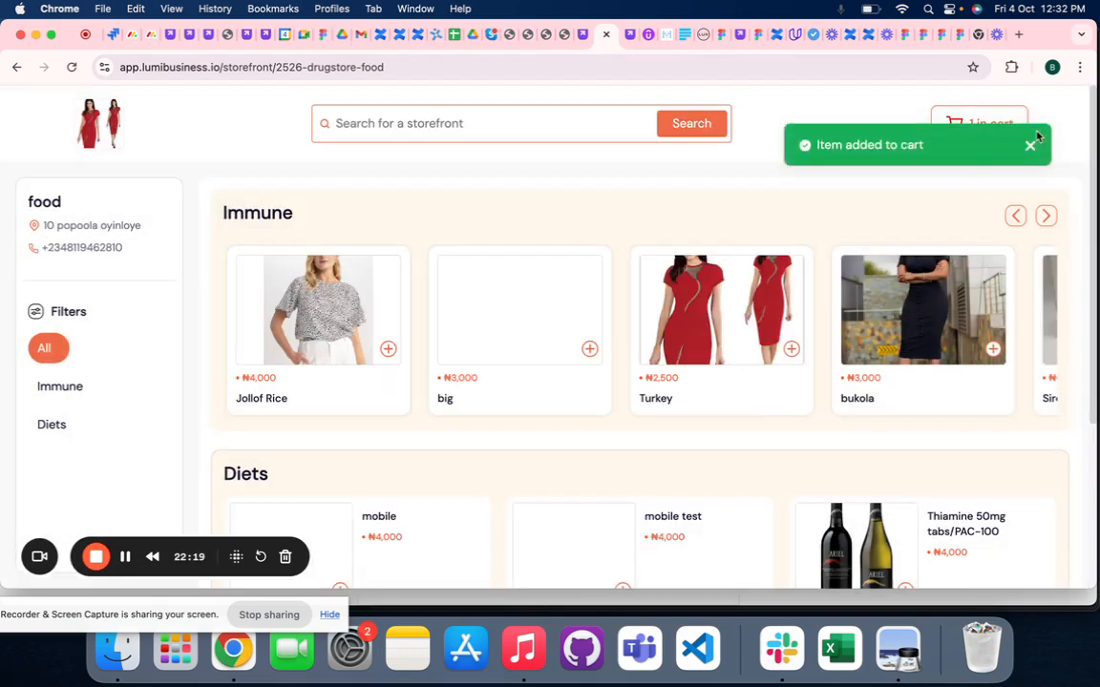
pyautogui.click(993, 130)
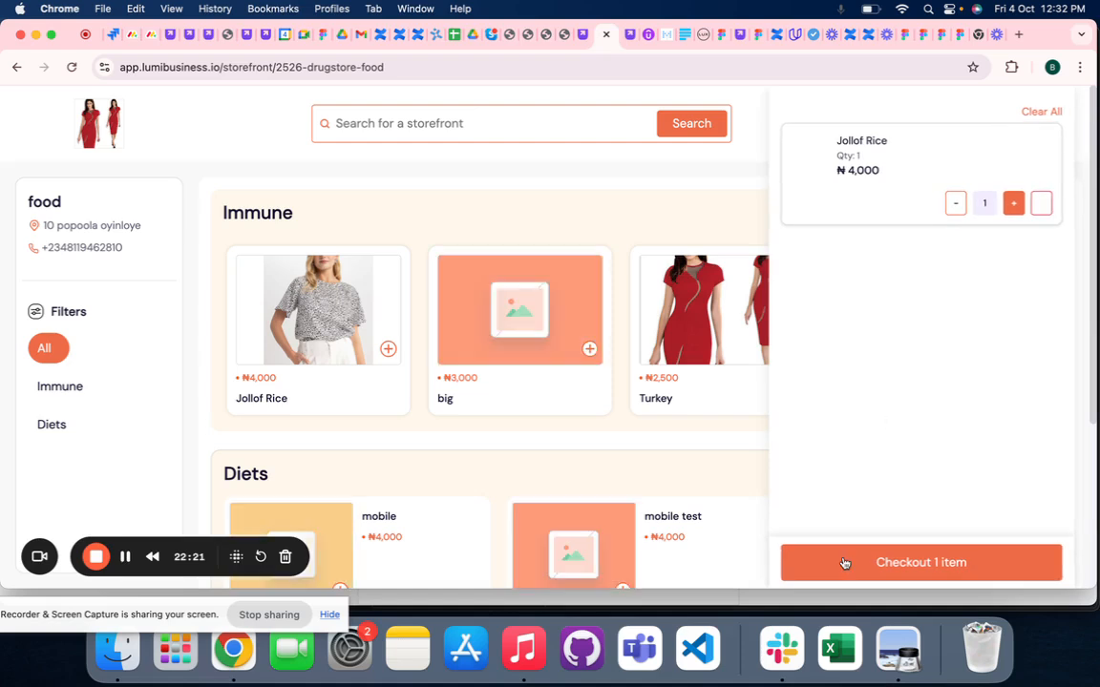
pyautogui.click(844, 563)
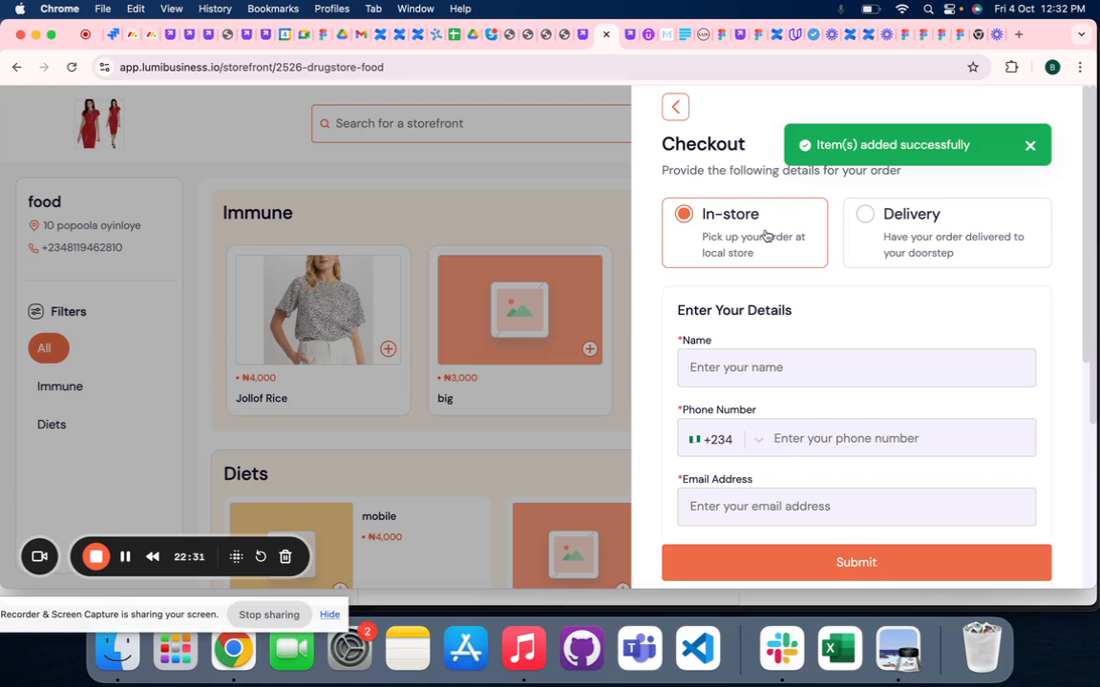
# - Fill in the customer's name, phone number and e-mail for In-store pickup without choosing a restaurant table, and submit the order
pyautogui.click(759, 366)
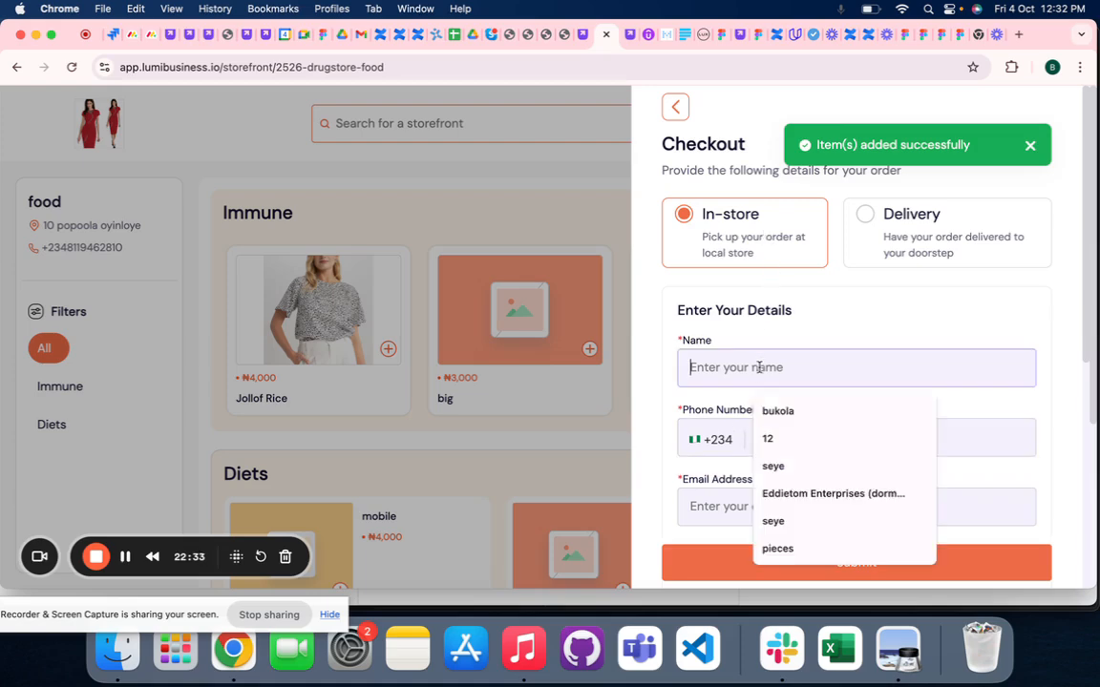
pyautogui.click(800, 410)
pyautogui.click(781, 438)
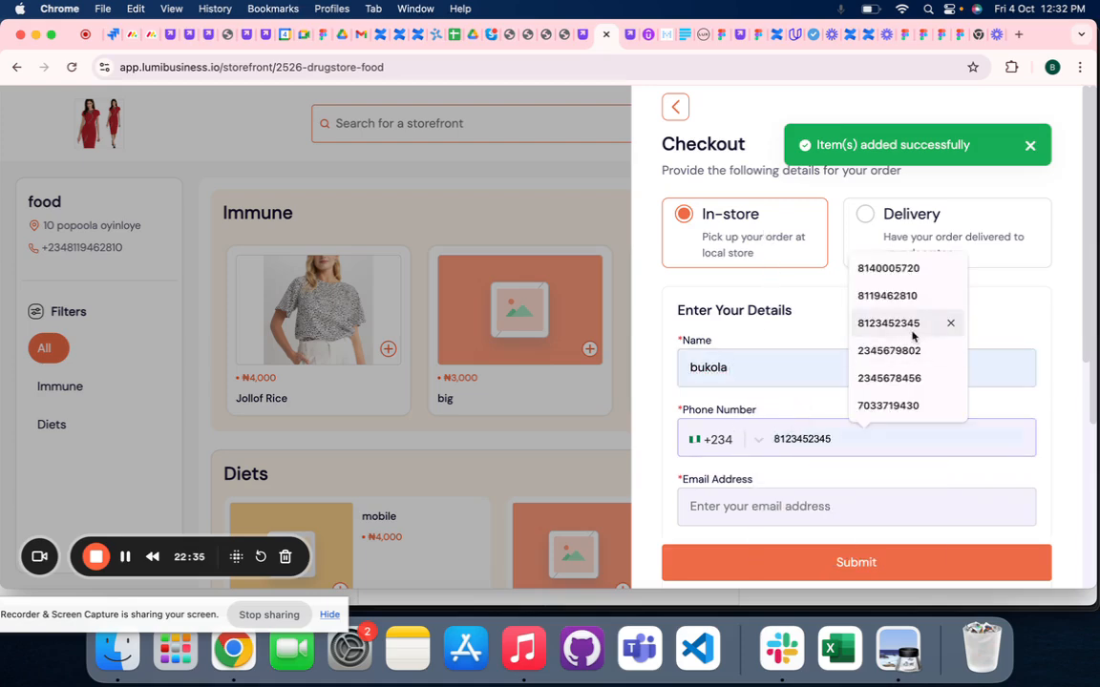
pyautogui.click(859, 296)
pyautogui.click(768, 506)
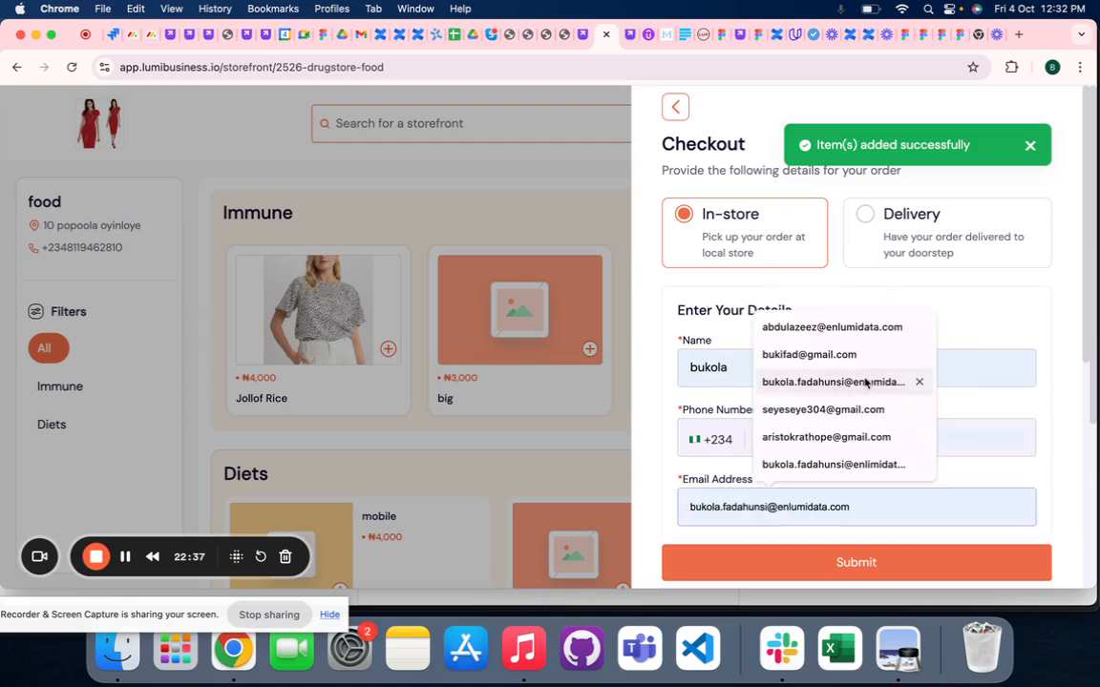
pyautogui.click(839, 354)
pyautogui.scroll(-2, 818, 472)
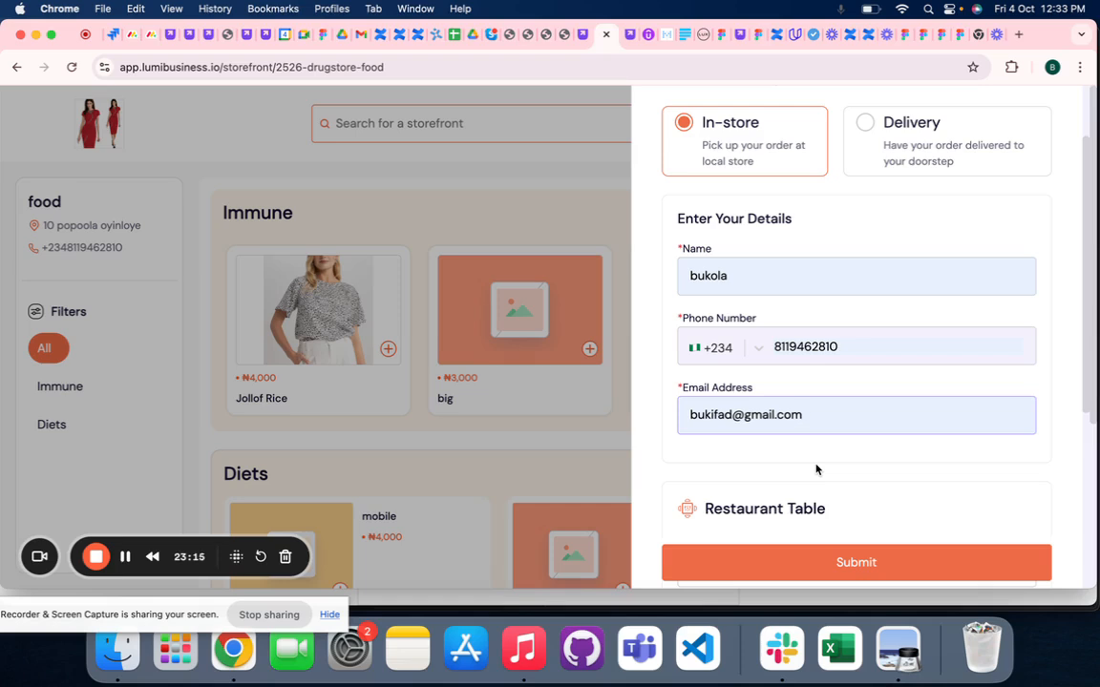
pyautogui.scroll(-1, 816, 469)
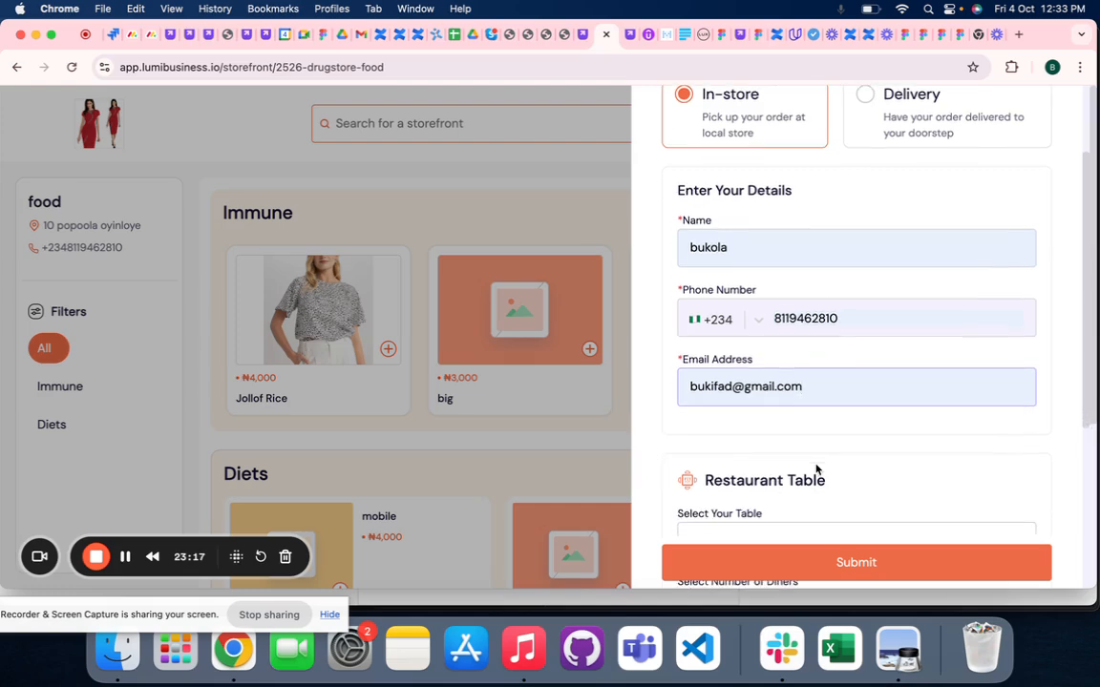
pyautogui.click(816, 562)
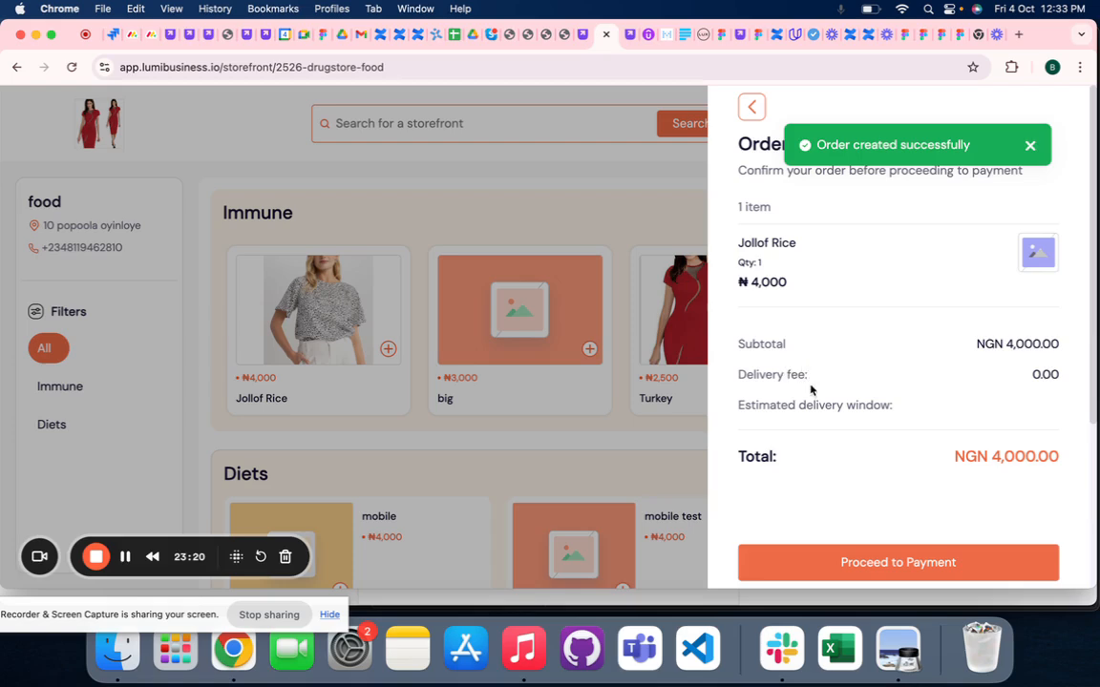
# - Check the payment methods offered for the in-store order, and return to the order summary
pyautogui.click(818, 562)
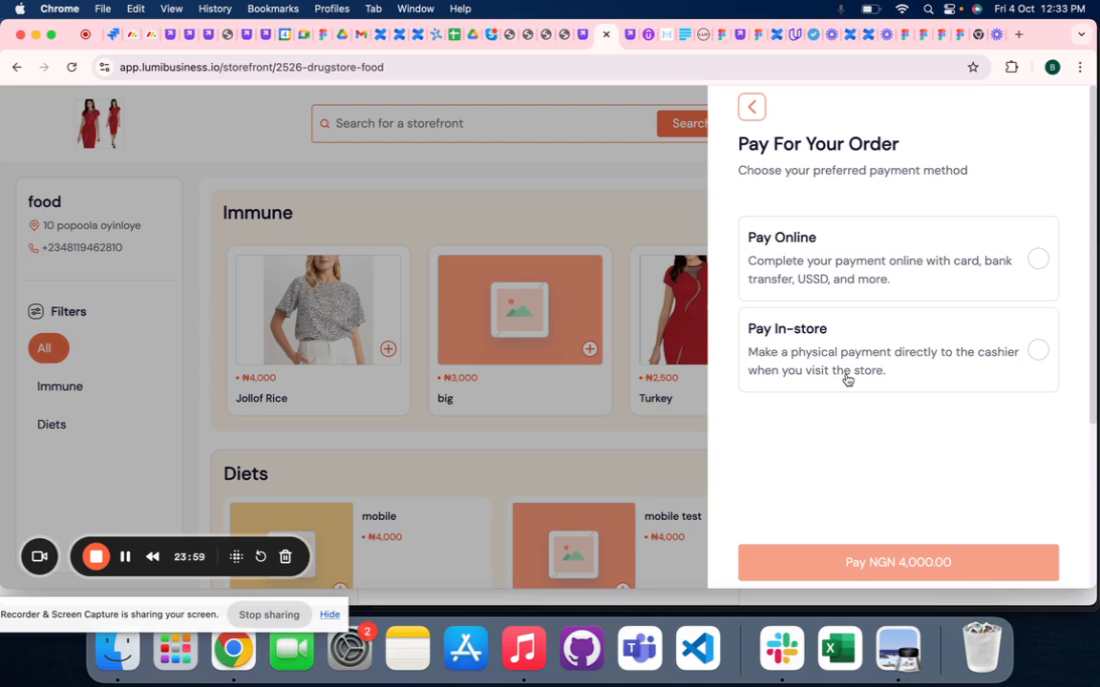
pyautogui.click(752, 108)
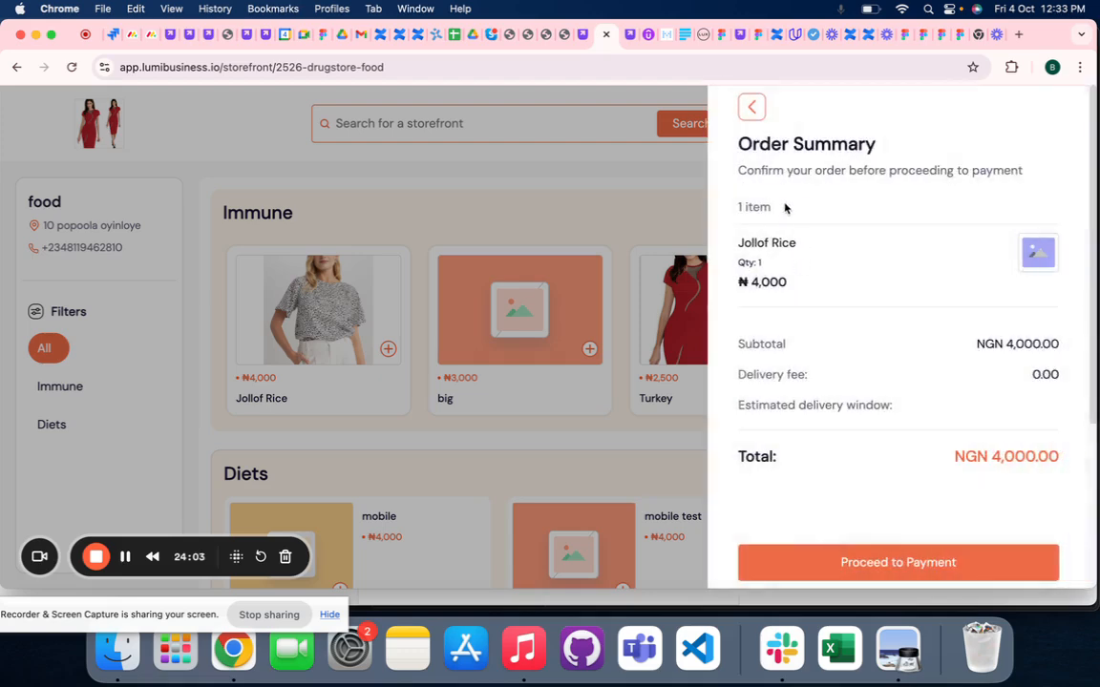